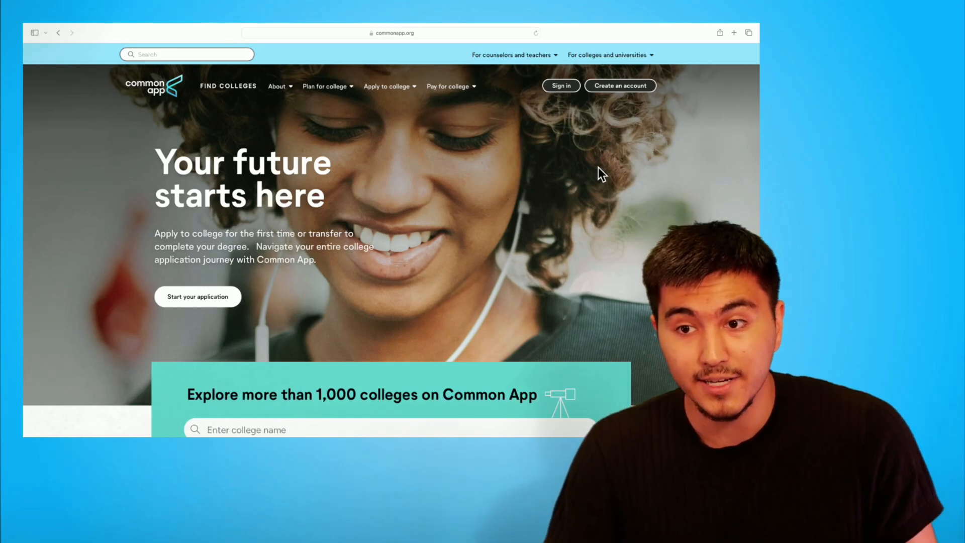
Start a first-year student account and enter the applicant's e-mail in both e-mail fields
{"action": "left_click", "coordinate": [620, 89]}
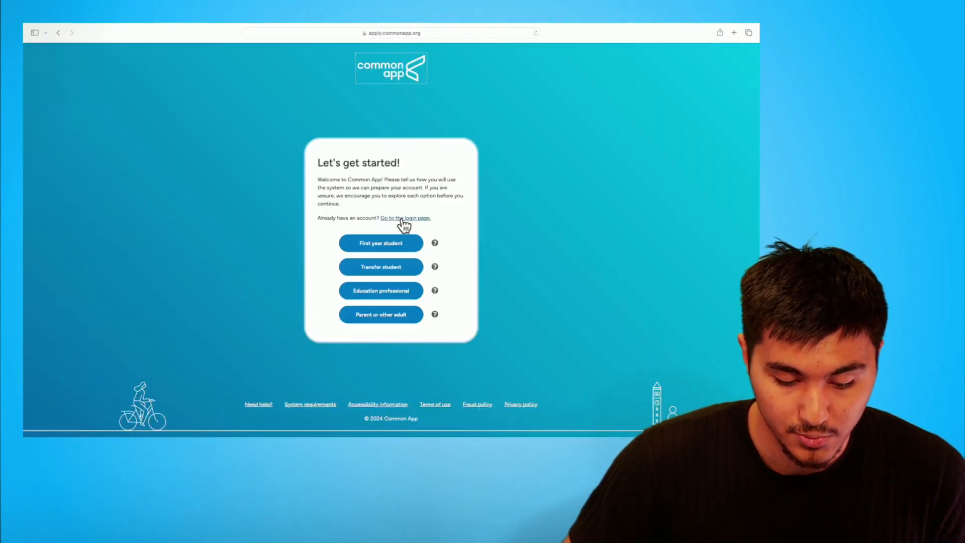
{"action": "left_click", "coordinate": [393, 243]}
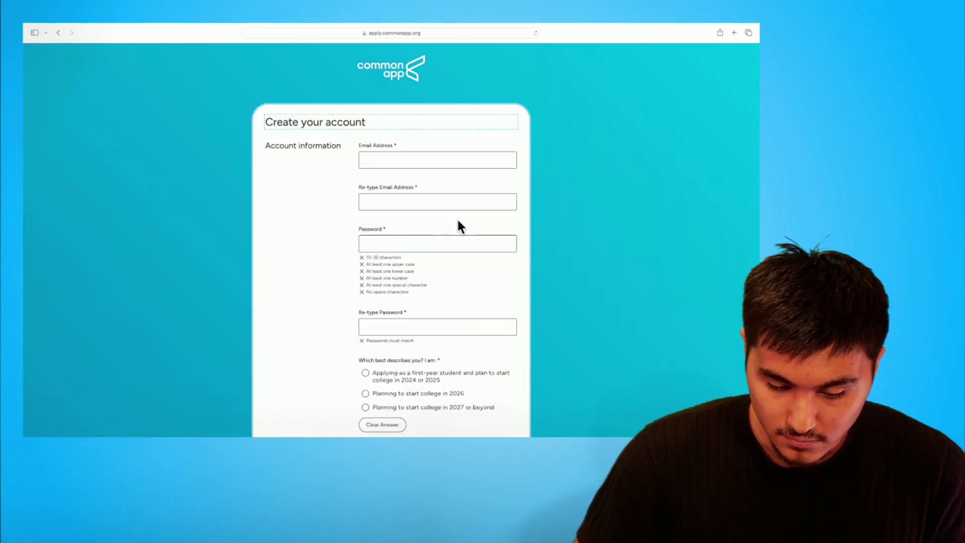
{"action": "left_click", "coordinate": [440, 160]}
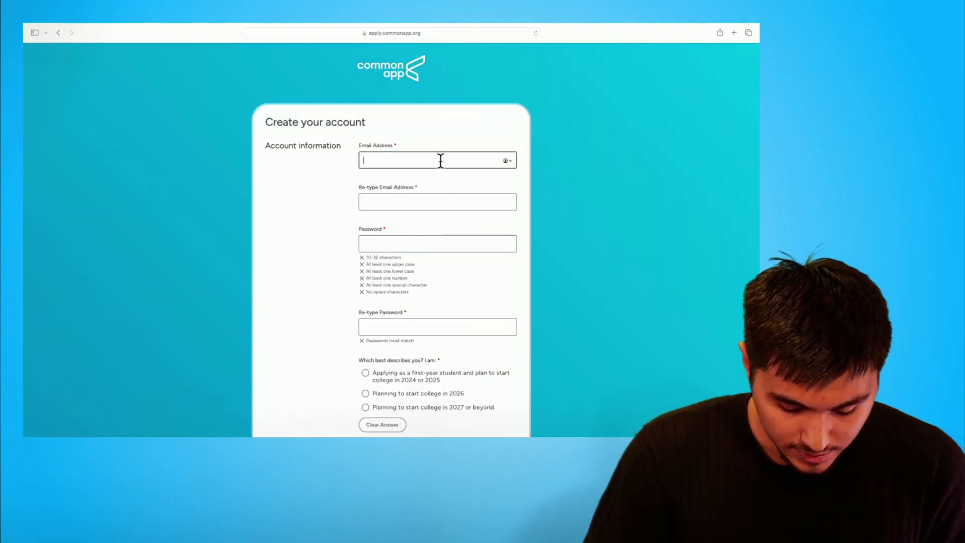
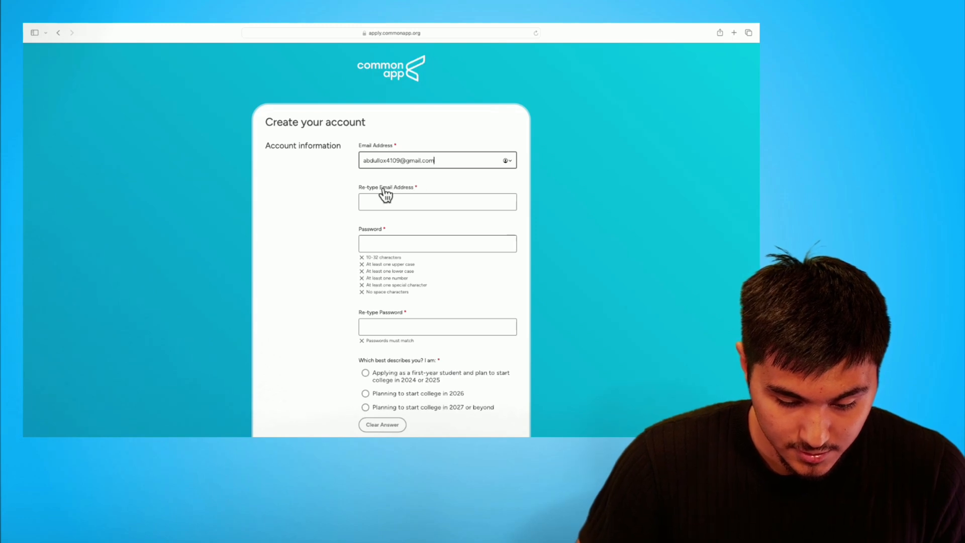
{"action": "left_click", "coordinate": [387, 197]}
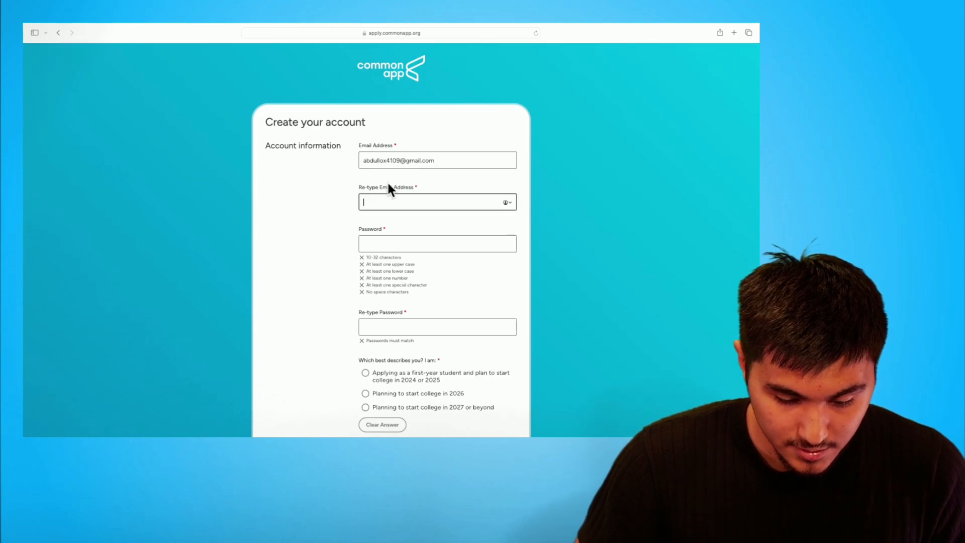
{"action": "left_click", "coordinate": [409, 165]}
{"action": "left_click", "coordinate": [374, 200]}
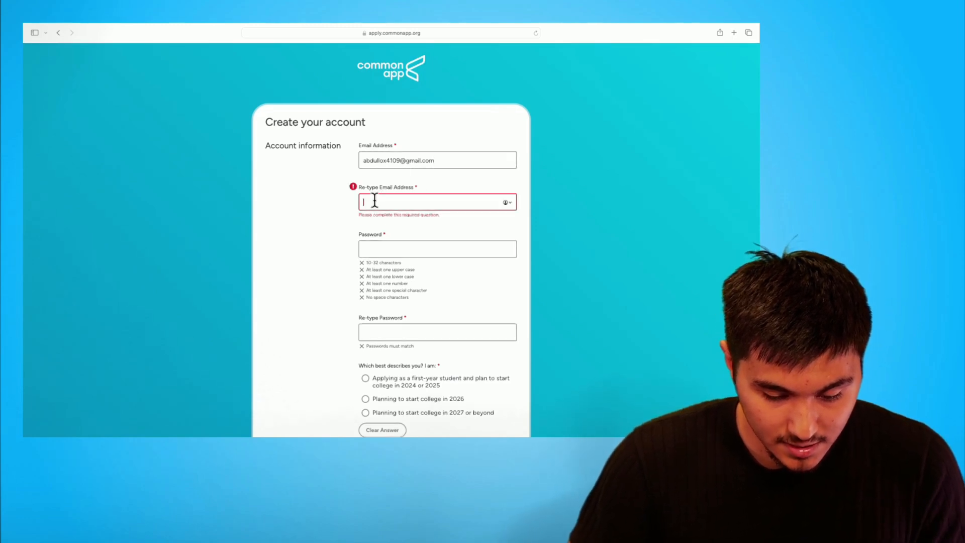
{"action": "key", "text": "super+v"}
Enter the account password and paste it into the password confirmation field
{"action": "left_click", "coordinate": [361, 243]}
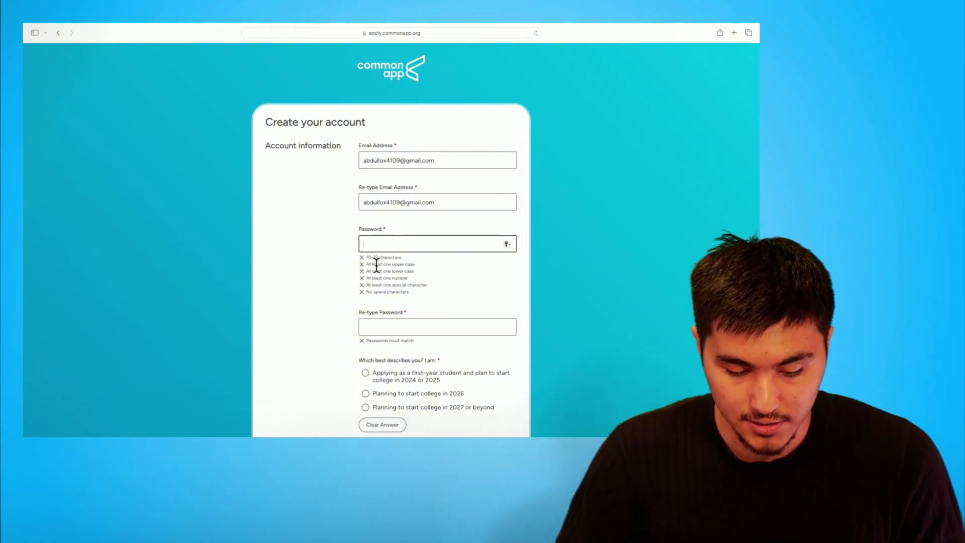
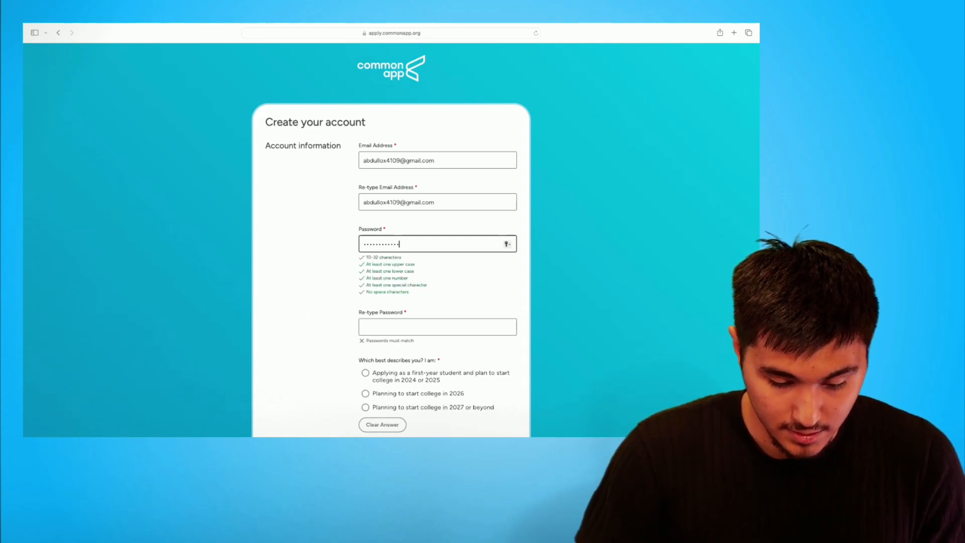
{"action": "left_click", "coordinate": [378, 332]}
{"action": "key", "text": "super+v"}
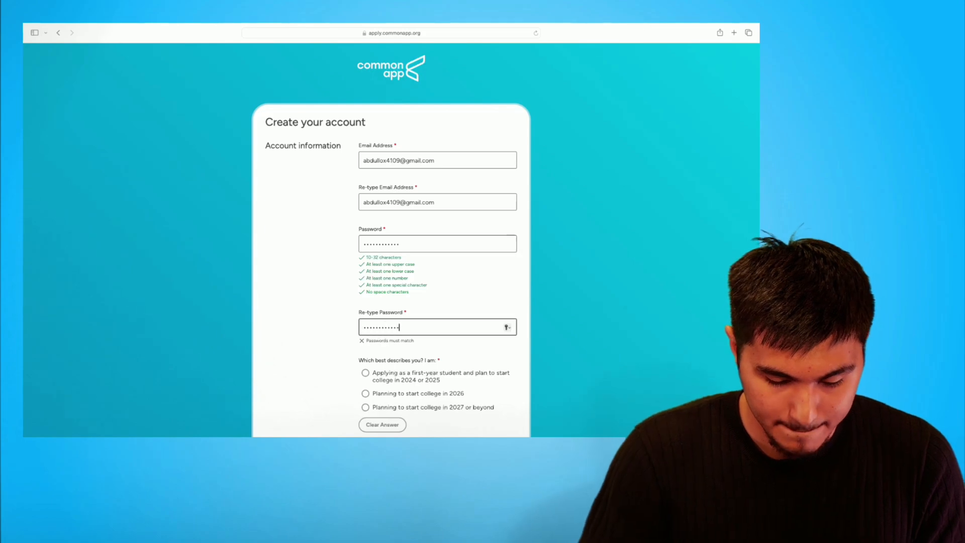
{"action": "scroll", "coordinate": [326, 354], "scroll_direction": "down", "scroll_amount": 2}
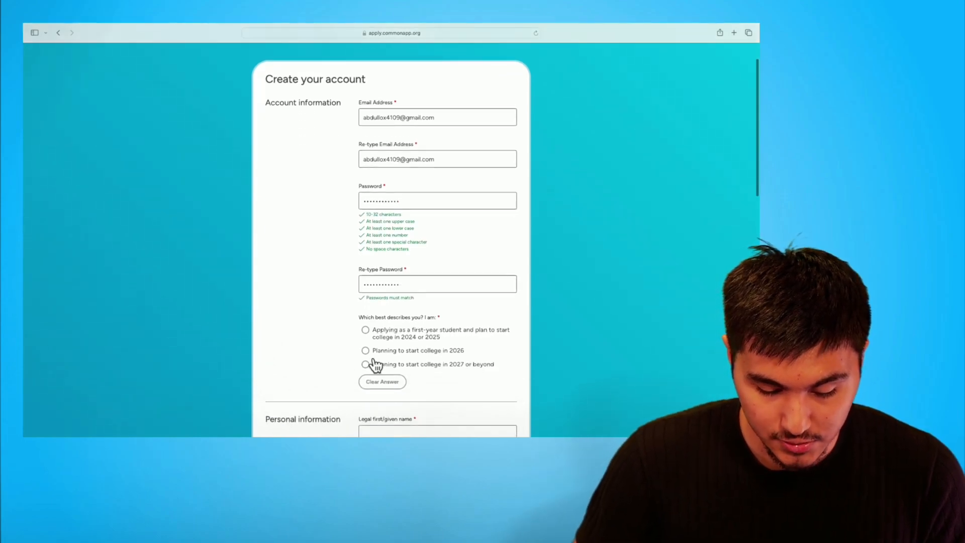
Choose a 2024–2025 first-year start, enter the legal first name and surname, and answer No to a different first name
{"action": "left_click", "coordinate": [389, 337]}
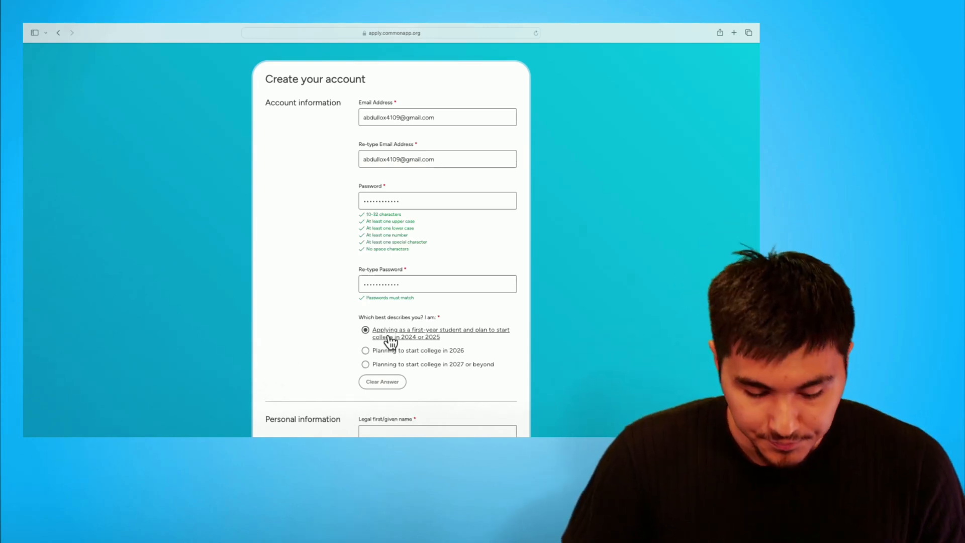
{"action": "scroll", "coordinate": [390, 342], "scroll_direction": "down", "scroll_amount": 3}
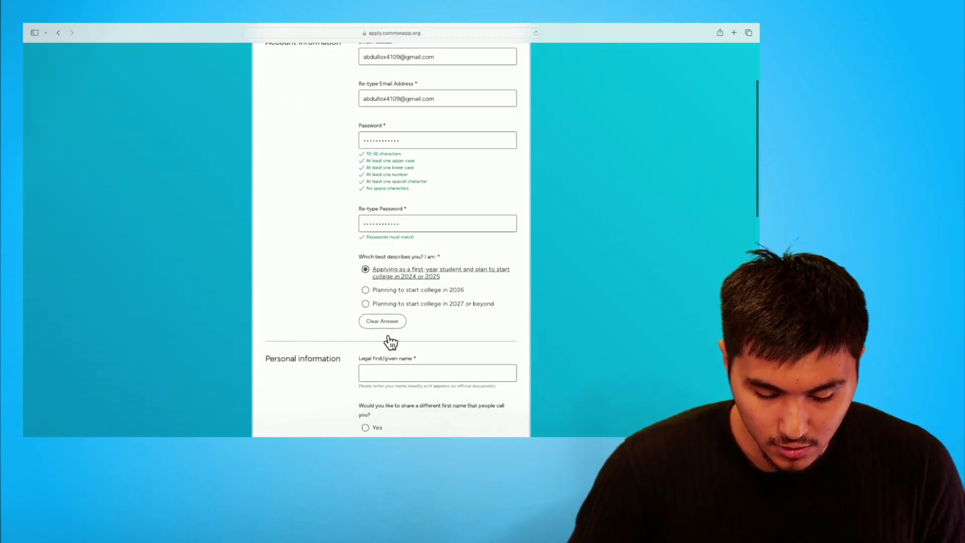
{"action": "left_click", "coordinate": [374, 369]}
{"action": "left_click", "coordinate": [330, 422]}
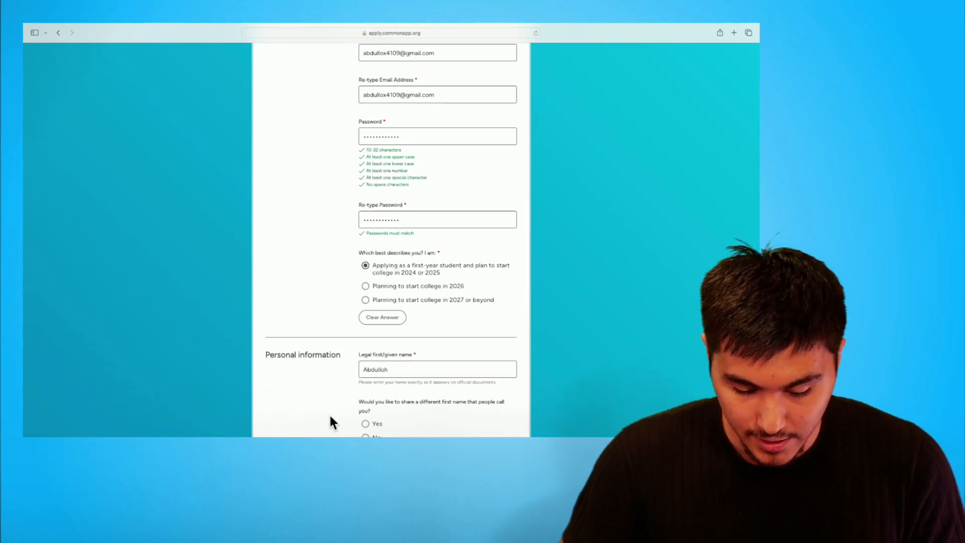
{"action": "scroll", "coordinate": [331, 417], "scroll_direction": "down", "scroll_amount": 2}
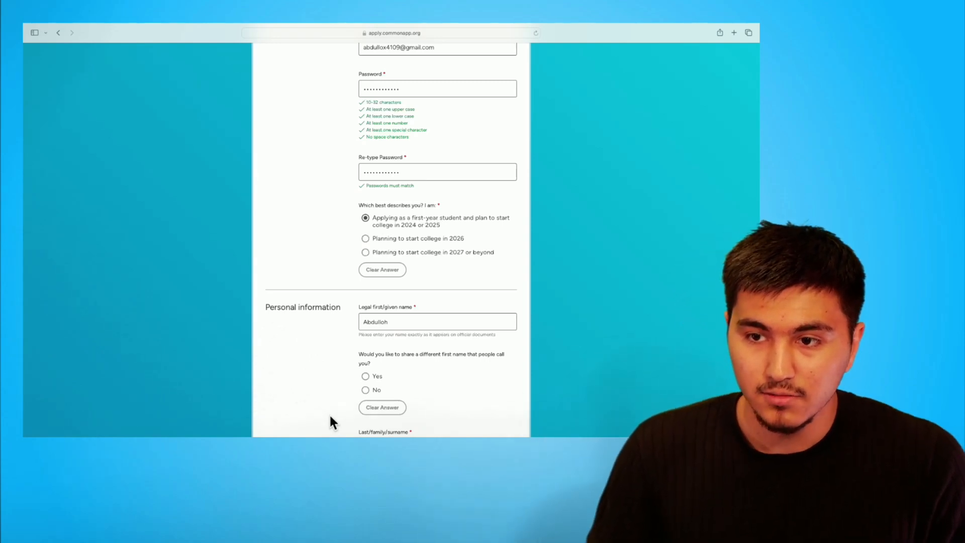
{"action": "left_click", "coordinate": [370, 391]}
{"action": "scroll", "coordinate": [370, 392], "scroll_direction": "down", "scroll_amount": 2}
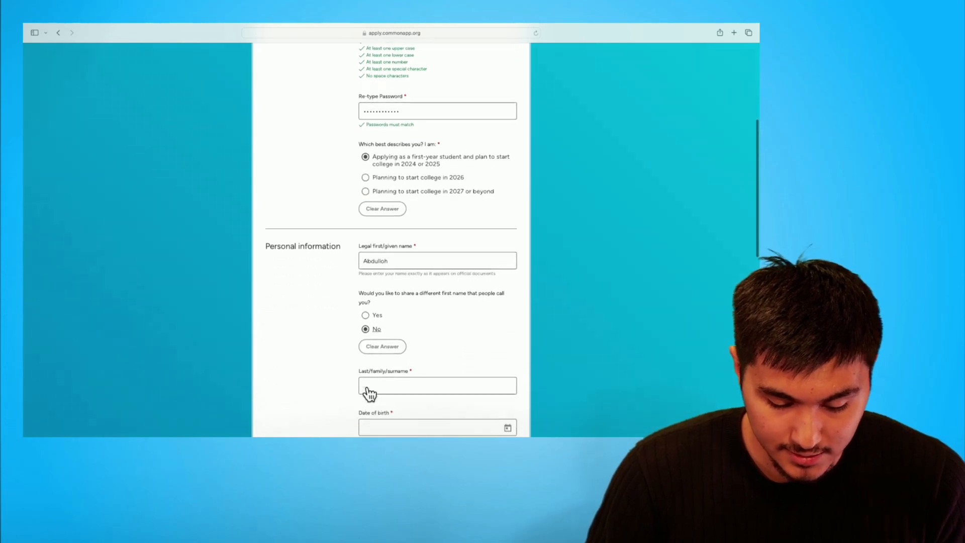
{"action": "left_click", "coordinate": [382, 383]}
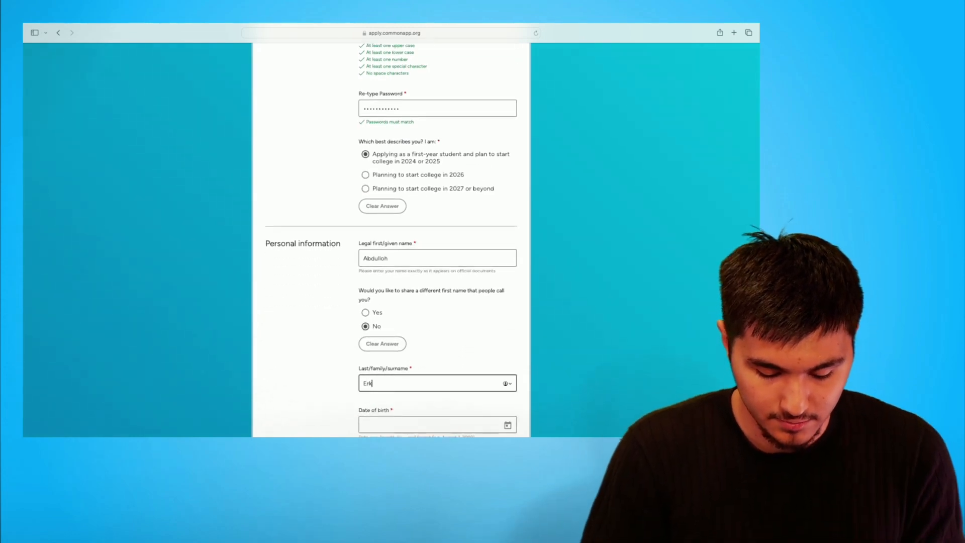
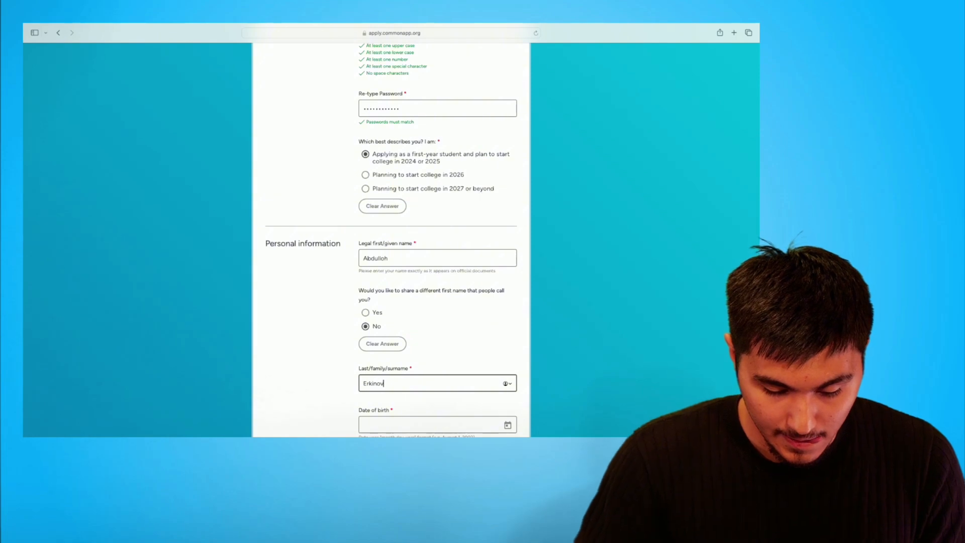
{"action": "scroll", "coordinate": [342, 400], "scroll_direction": "down", "scroll_amount": 2}
{"action": "left_click", "coordinate": [507, 370]}
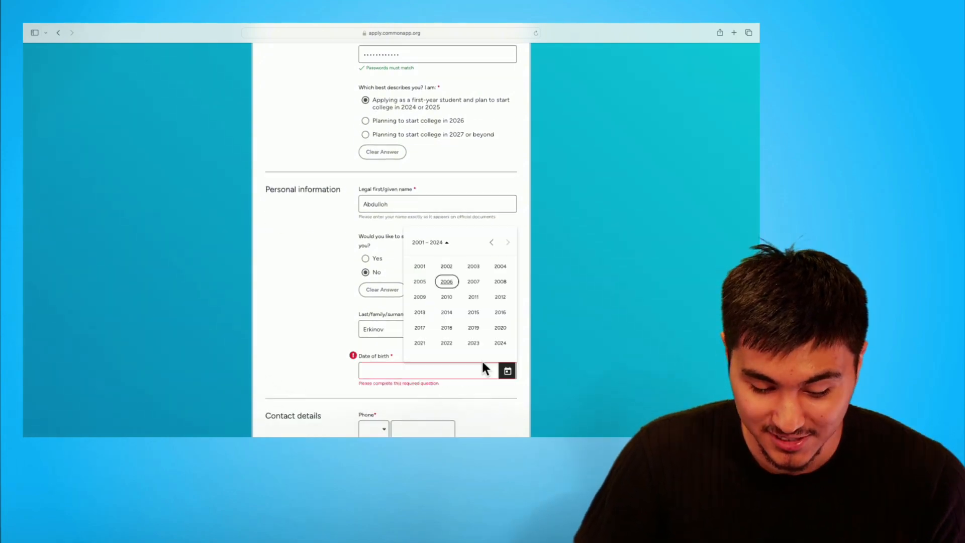
{"action": "left_click", "coordinate": [447, 267]}
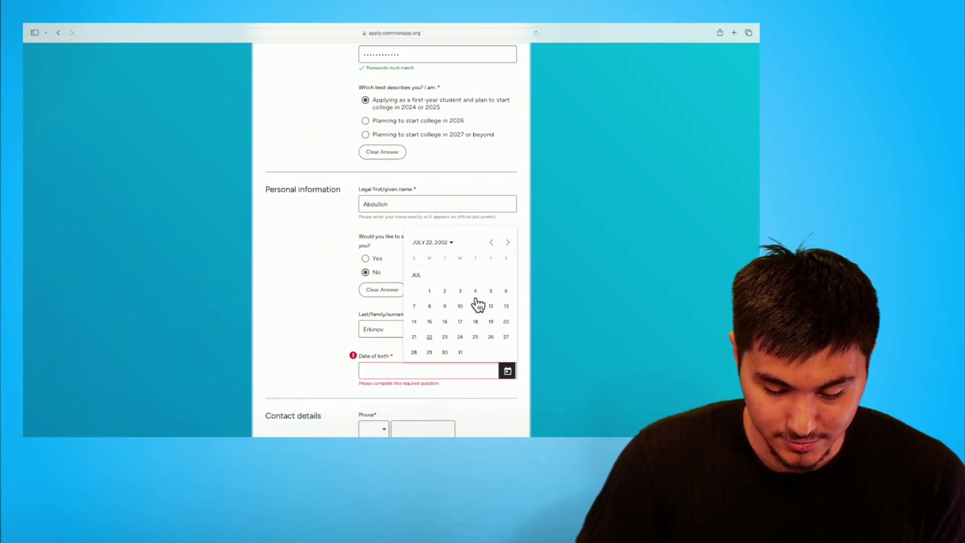
{"action": "left_click", "coordinate": [461, 307]}
{"action": "scroll", "coordinate": [441, 362], "scroll_direction": "down", "scroll_amount": 1}
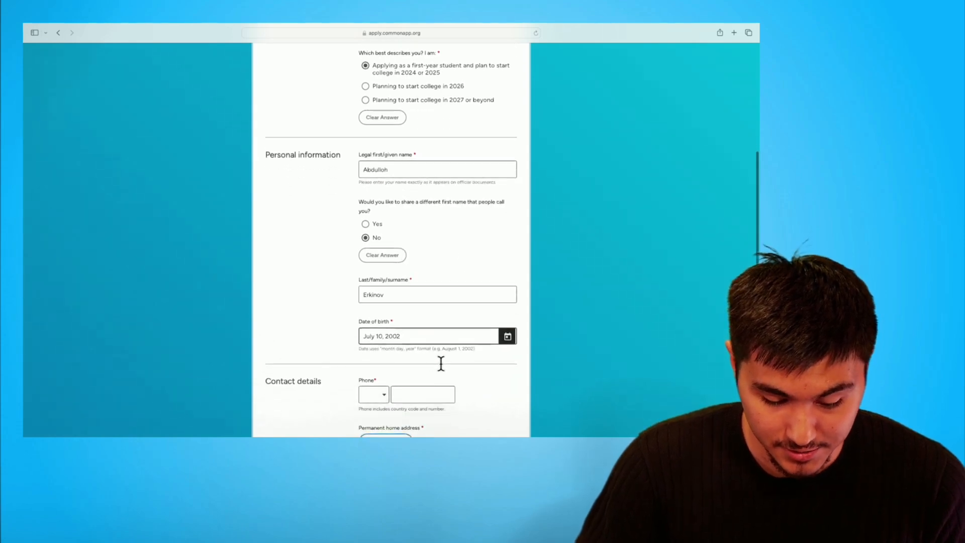
Set the phone country code to +998 Uzbekistan and enter the applicant's phone number
{"action": "left_click", "coordinate": [375, 392]}
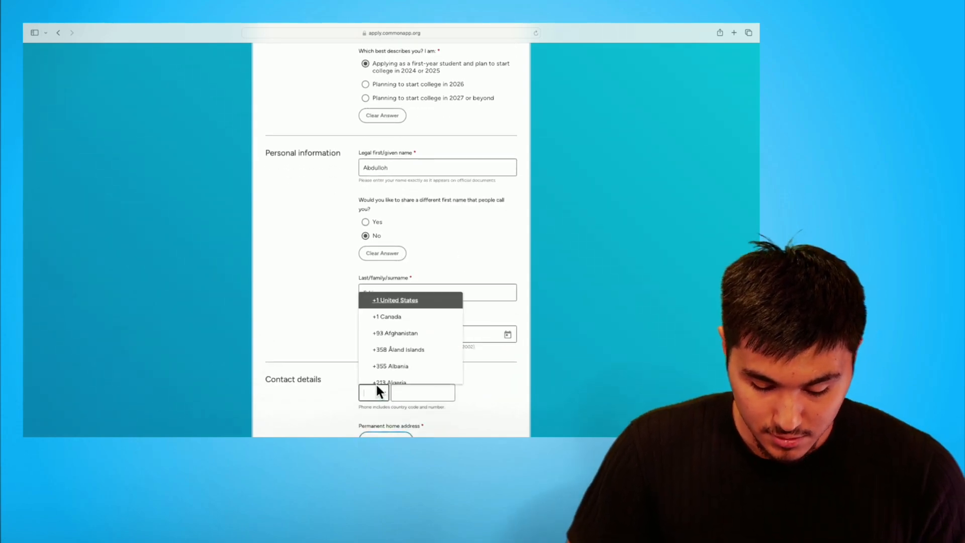
{"action": "type", "text": "+998"}
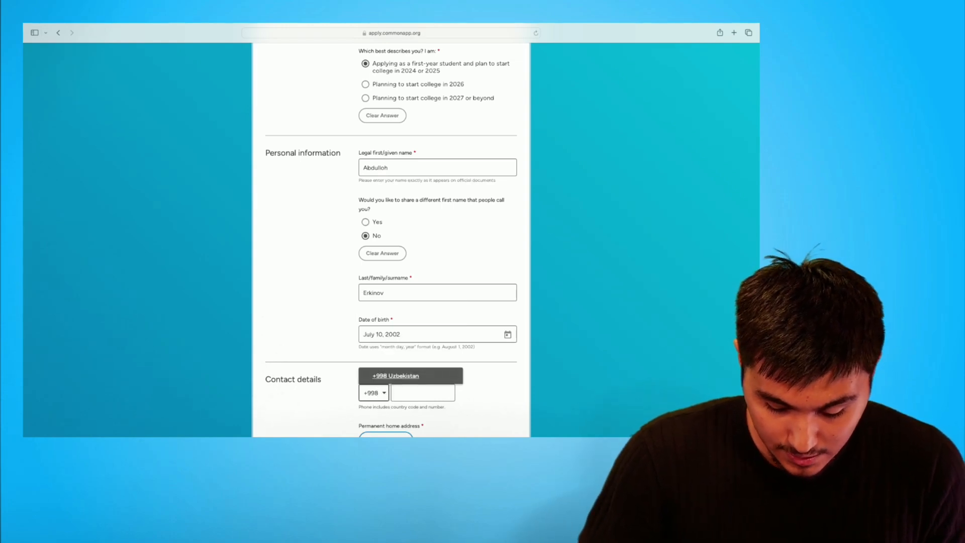
{"action": "key", "text": "Return"}
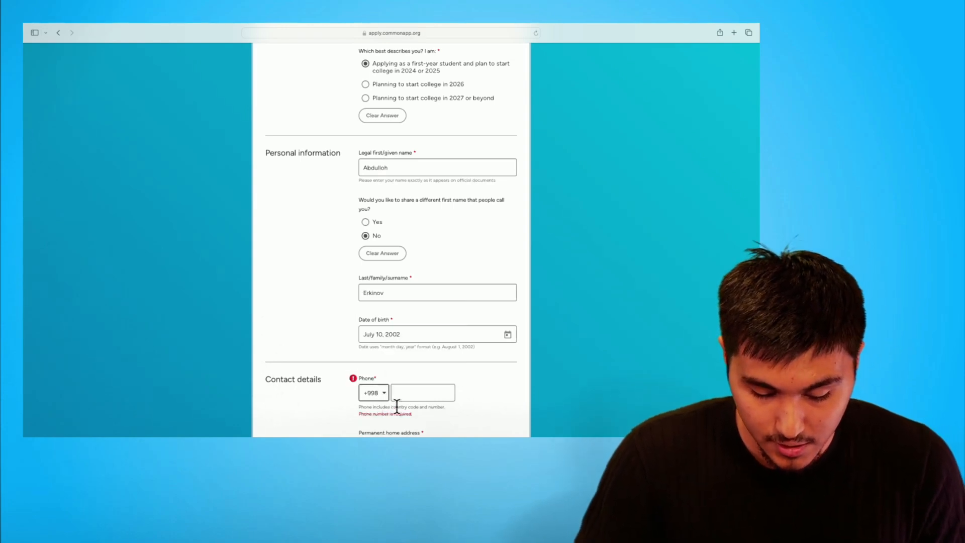
{"action": "left_click", "coordinate": [406, 403]}
{"action": "left_click", "coordinate": [411, 394]}
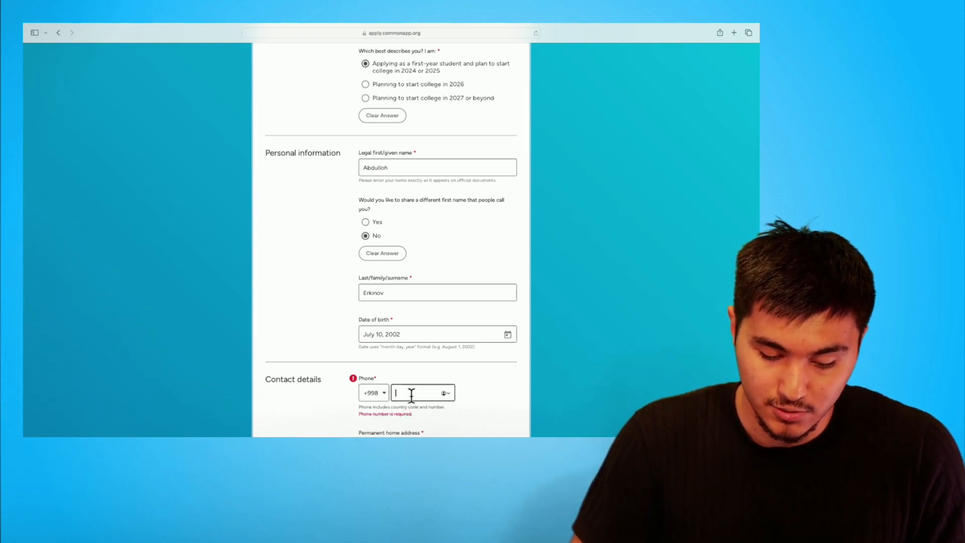
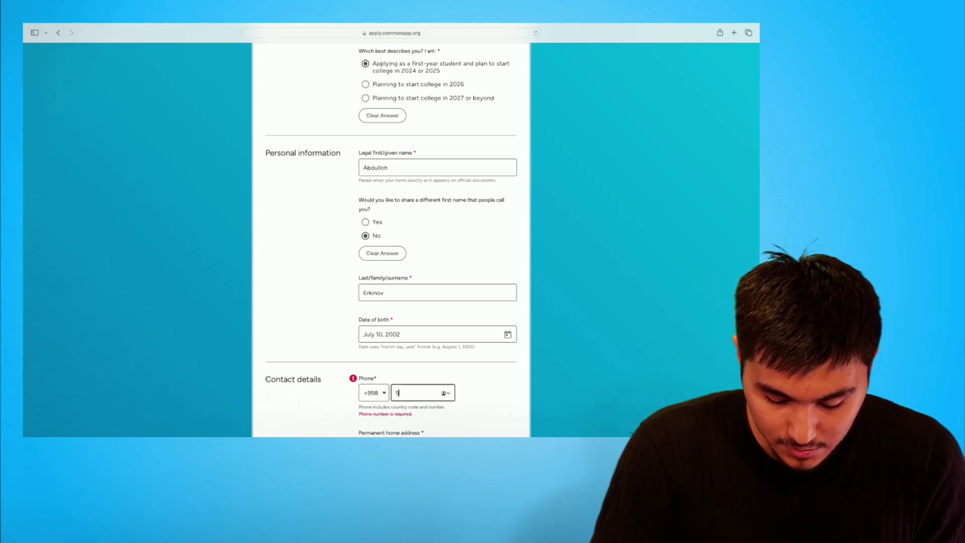
Opt in to Common App communications and agree to the terms of use
{"action": "key", "text": "Tab"}
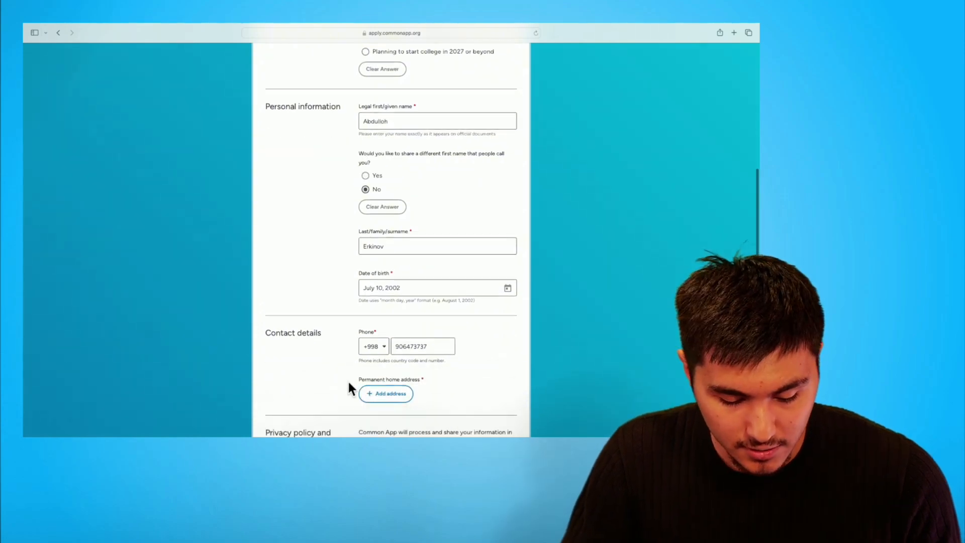
{"action": "scroll", "coordinate": [349, 387], "scroll_direction": "down", "scroll_amount": 4}
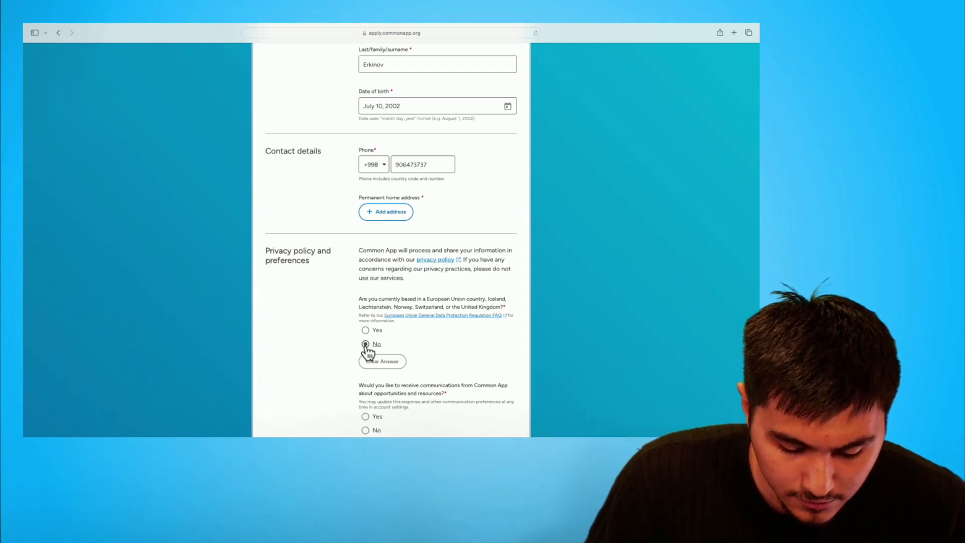
{"action": "scroll", "coordinate": [340, 336], "scroll_direction": "down", "scroll_amount": 2}
{"action": "scroll", "coordinate": [342, 337], "scroll_direction": "down", "scroll_amount": 1}
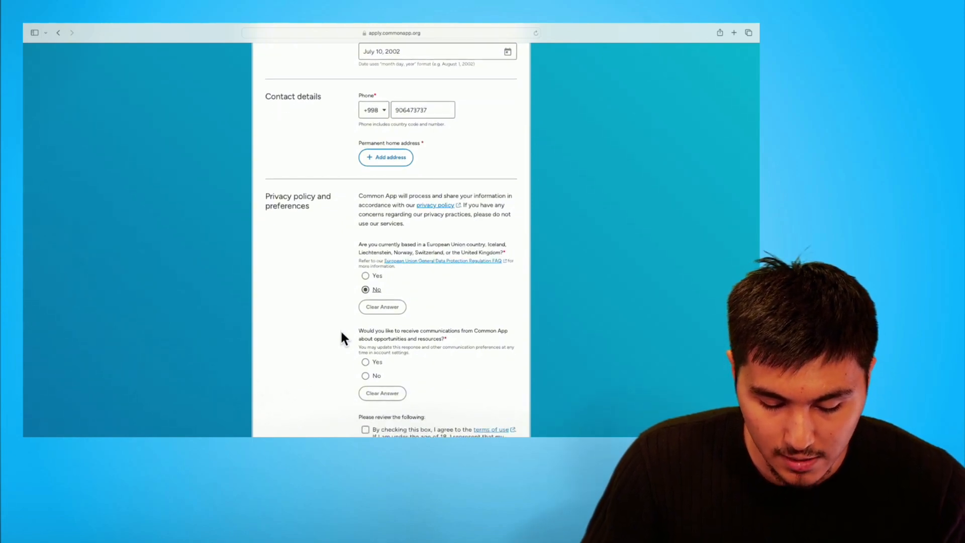
{"action": "left_click", "coordinate": [366, 363]}
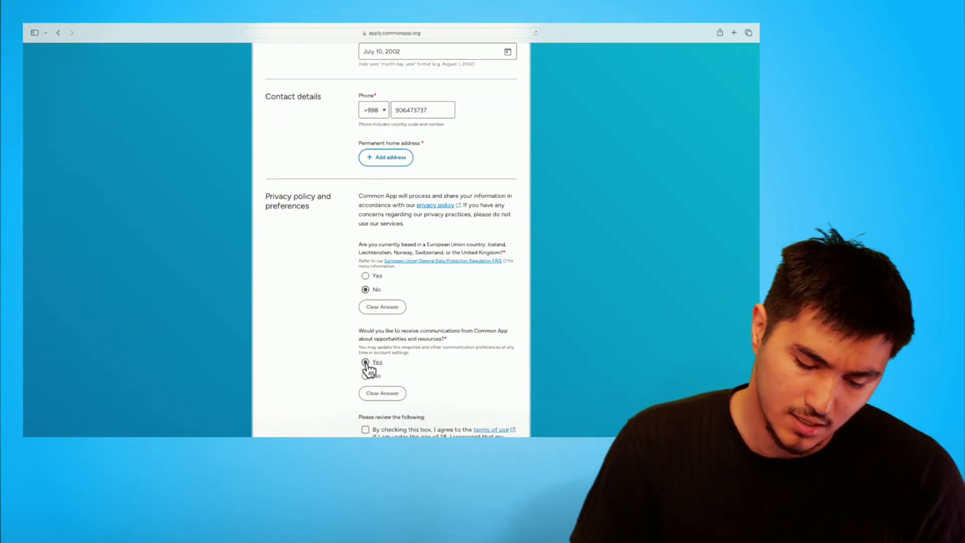
{"action": "scroll", "coordinate": [339, 360], "scroll_direction": "down", "scroll_amount": 3}
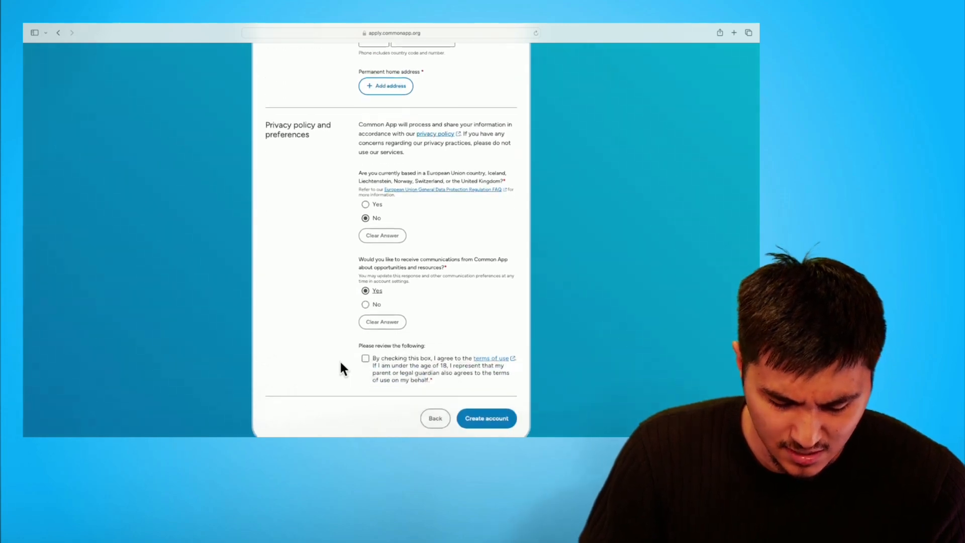
{"action": "left_click", "coordinate": [374, 362]}
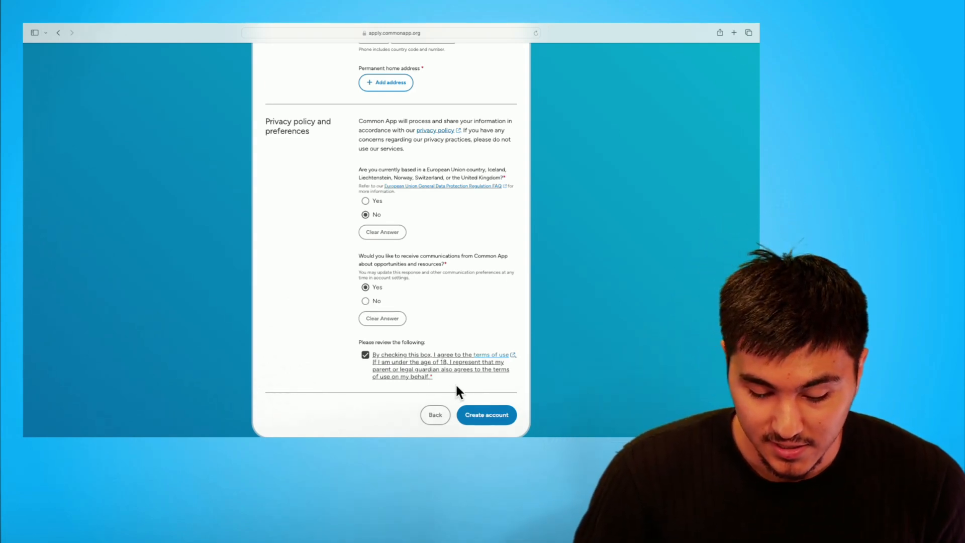
{"action": "scroll", "coordinate": [454, 383], "scroll_direction": "down", "scroll_amount": 1}
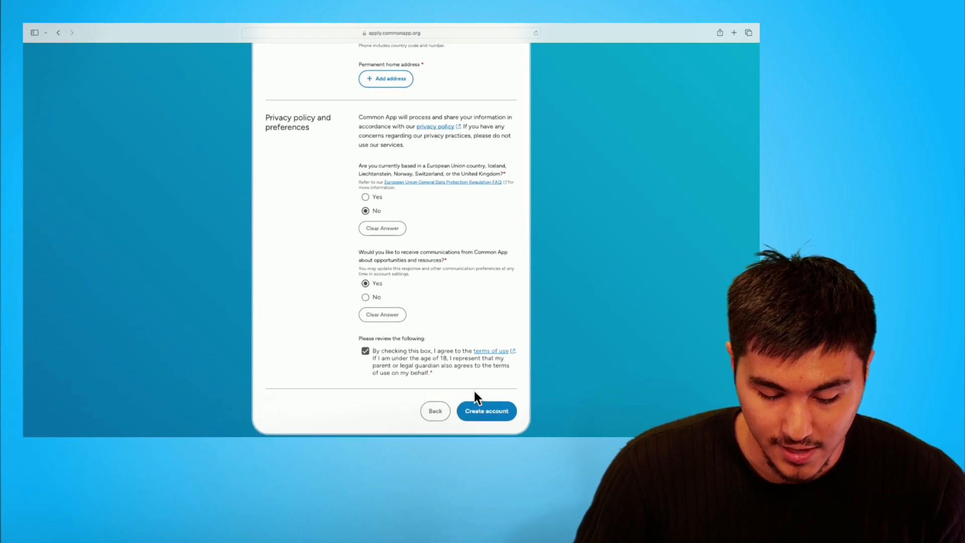
{"action": "left_click", "coordinate": [436, 371]}
{"action": "left_click", "coordinate": [436, 371]}
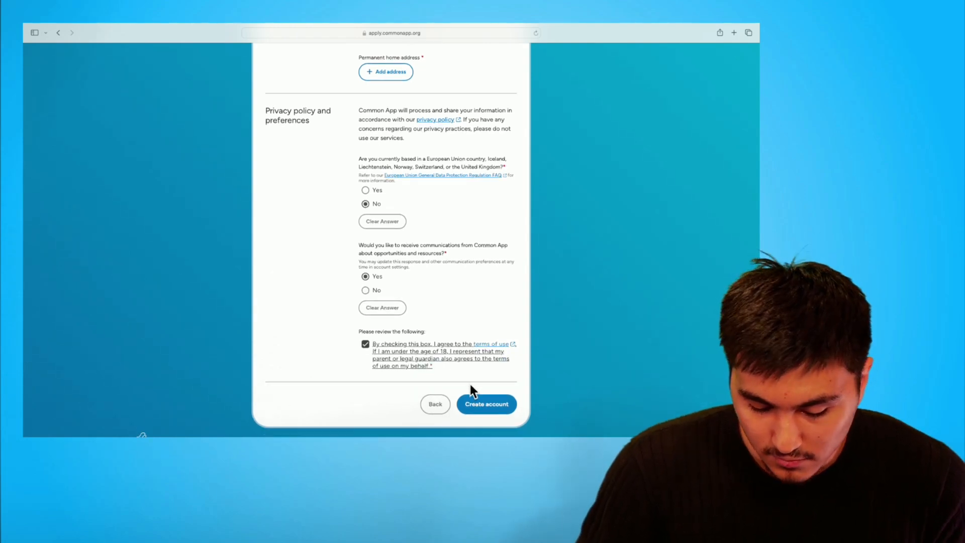
{"action": "left_click", "coordinate": [491, 407]}
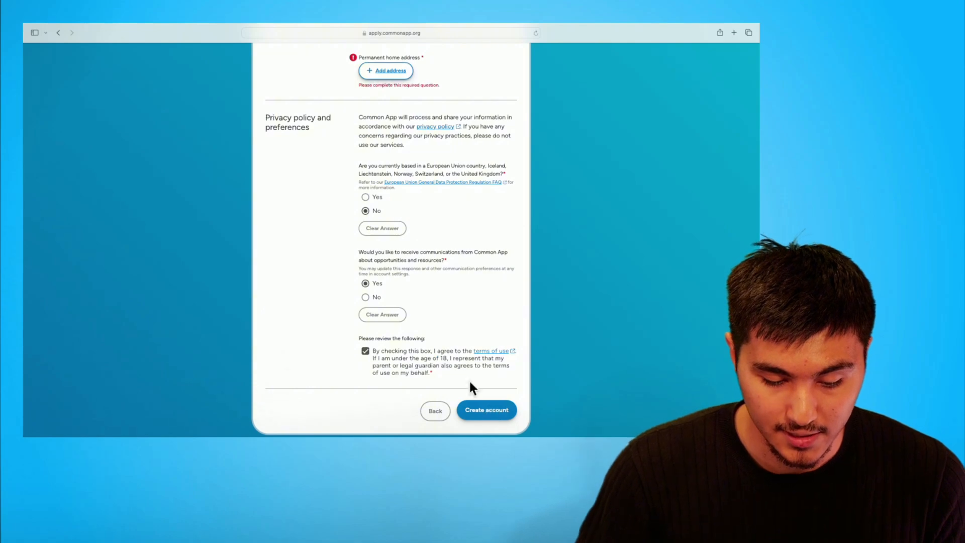
Add the permanent home address and create the account to reach the dashboard
{"action": "scroll", "coordinate": [457, 313], "scroll_direction": "up", "scroll_amount": 5}
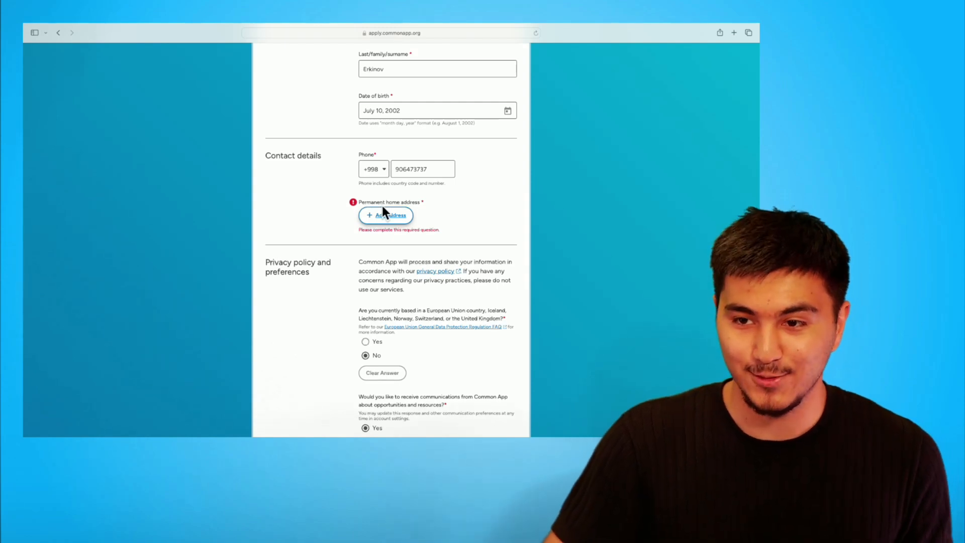
{"action": "left_click", "coordinate": [383, 213]}
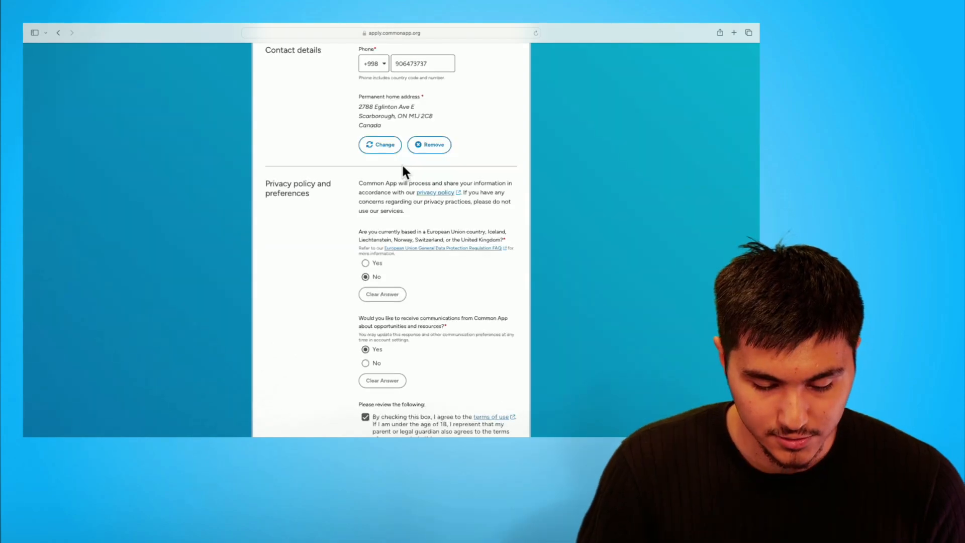
{"action": "scroll", "coordinate": [404, 171], "scroll_direction": "down", "scroll_amount": 4}
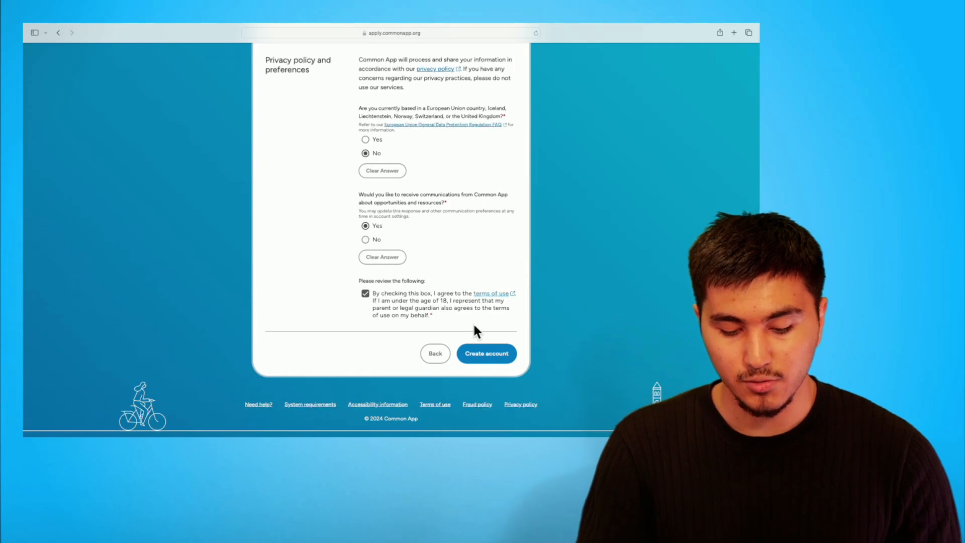
{"action": "left_click", "coordinate": [485, 354]}
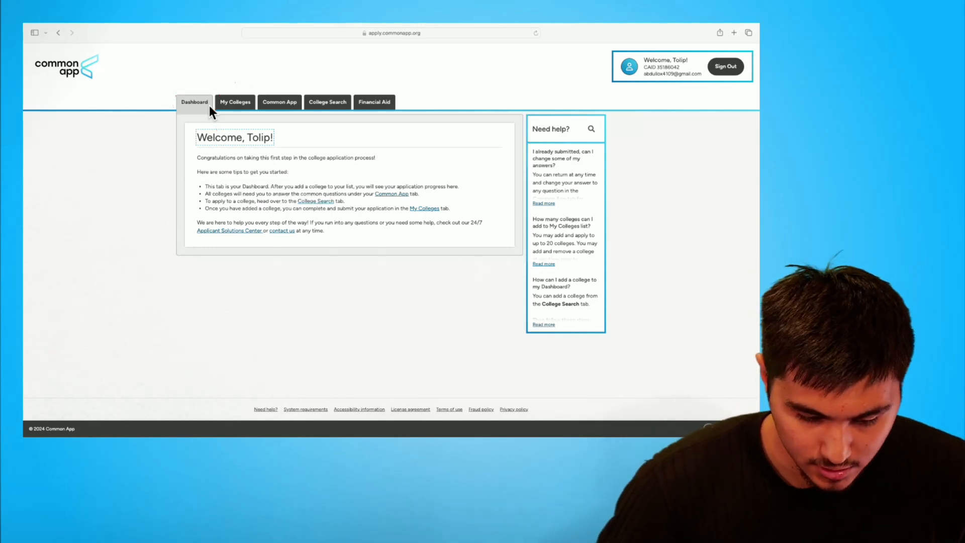
Open the Common App tab to show the Profile's Personal Information
{"action": "left_click", "coordinate": [275, 106]}
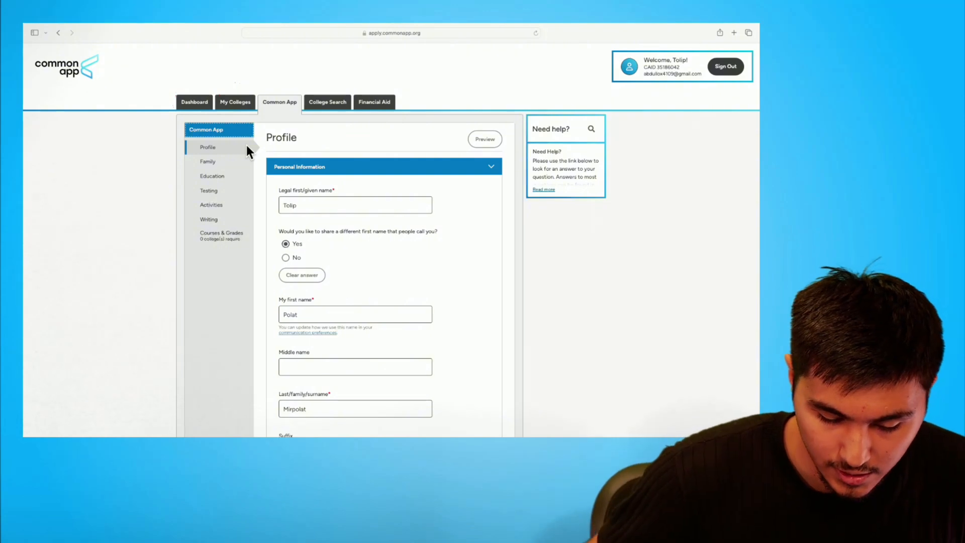
Leave Suffix empty, answer No to former legal name, and save Personal Information
{"action": "scroll", "coordinate": [247, 147], "scroll_direction": "down", "scroll_amount": 3}
{"action": "scroll", "coordinate": [248, 151], "scroll_direction": "down", "scroll_amount": 3}
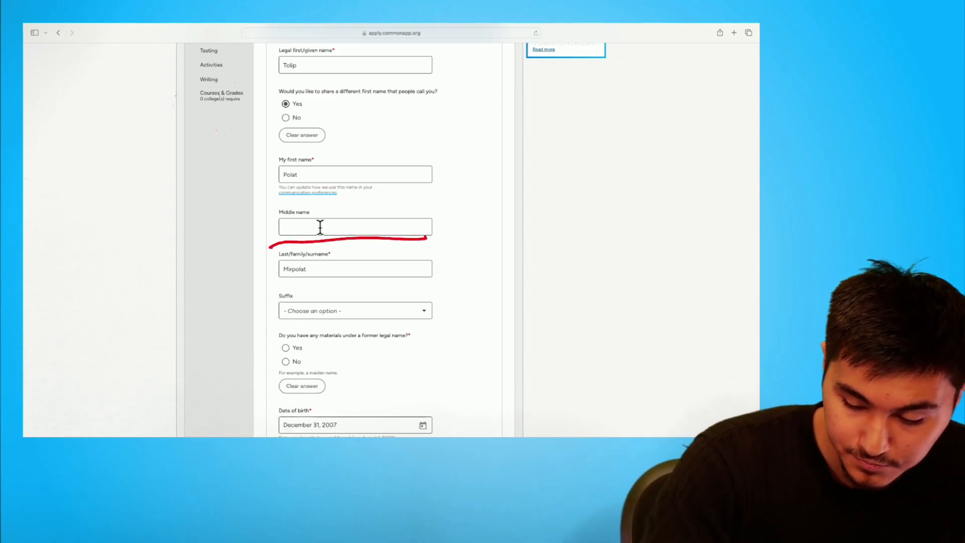
{"action": "scroll", "coordinate": [321, 227], "scroll_direction": "down", "scroll_amount": 2}
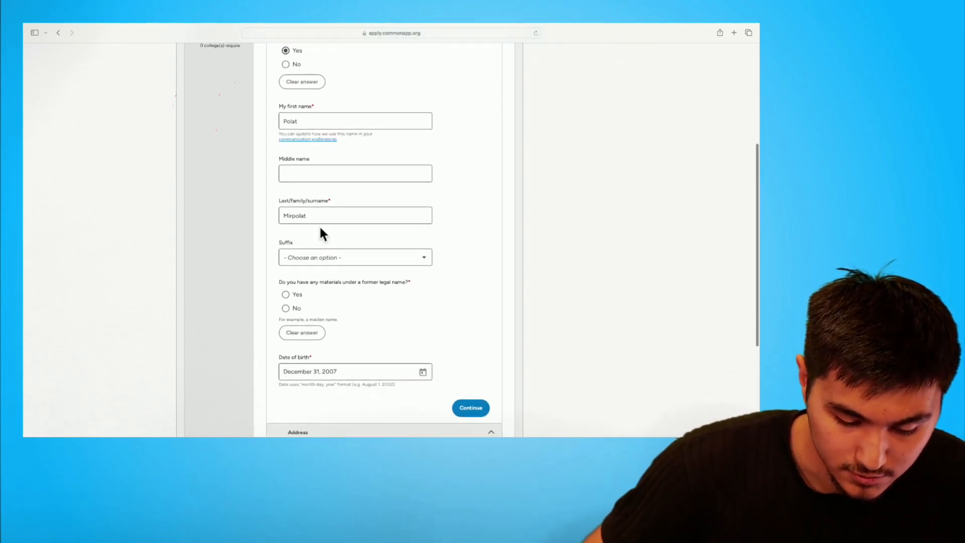
{"action": "left_click", "coordinate": [321, 254]}
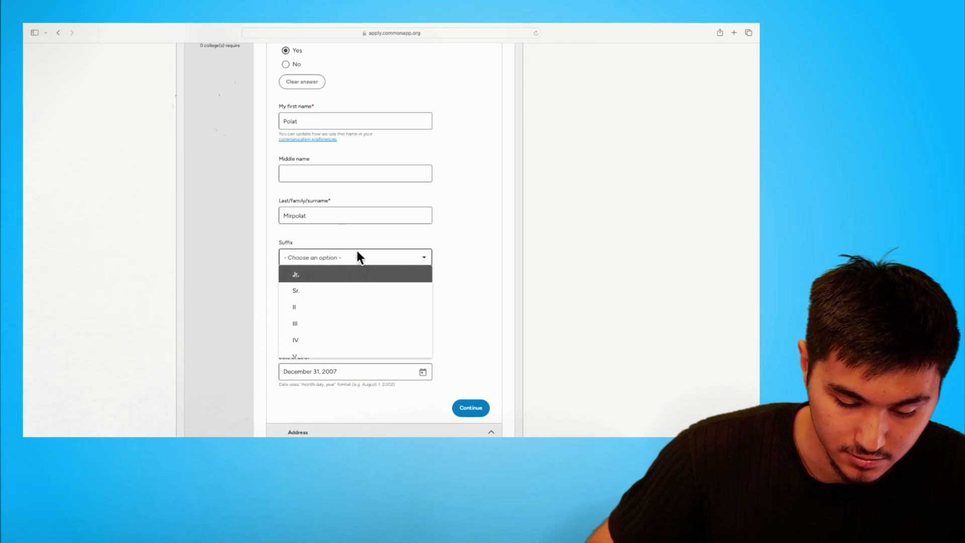
{"action": "left_click", "coordinate": [500, 247]}
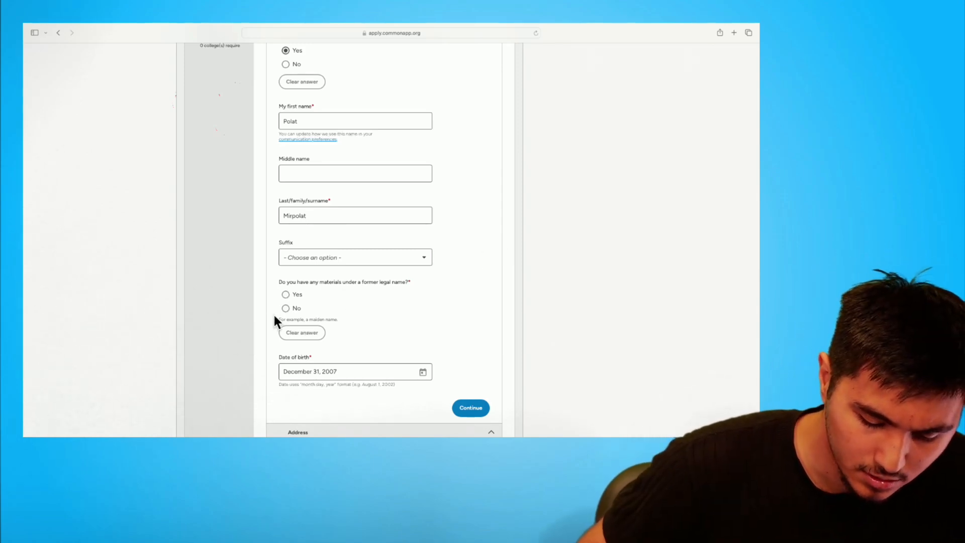
{"action": "left_click", "coordinate": [290, 308]}
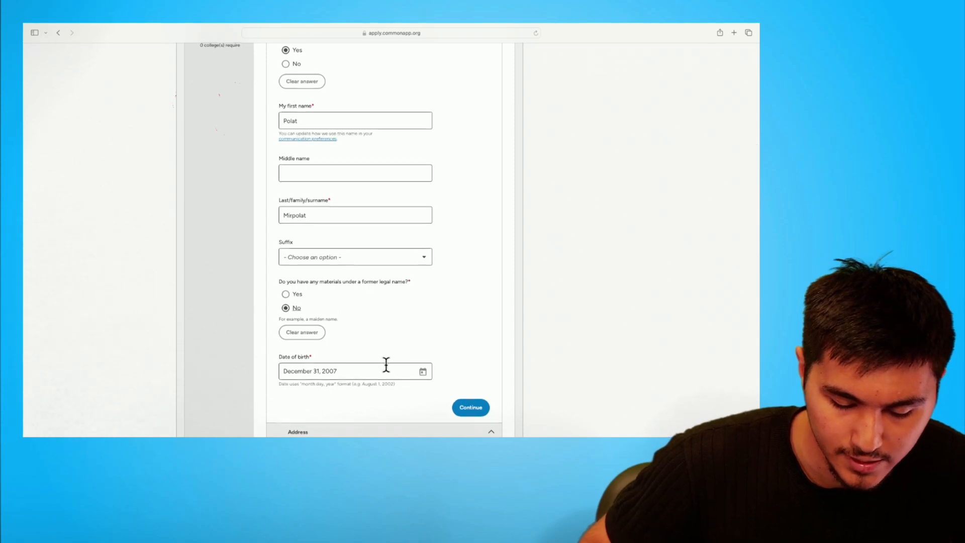
{"action": "scroll", "coordinate": [386, 364], "scroll_direction": "down", "scroll_amount": 2}
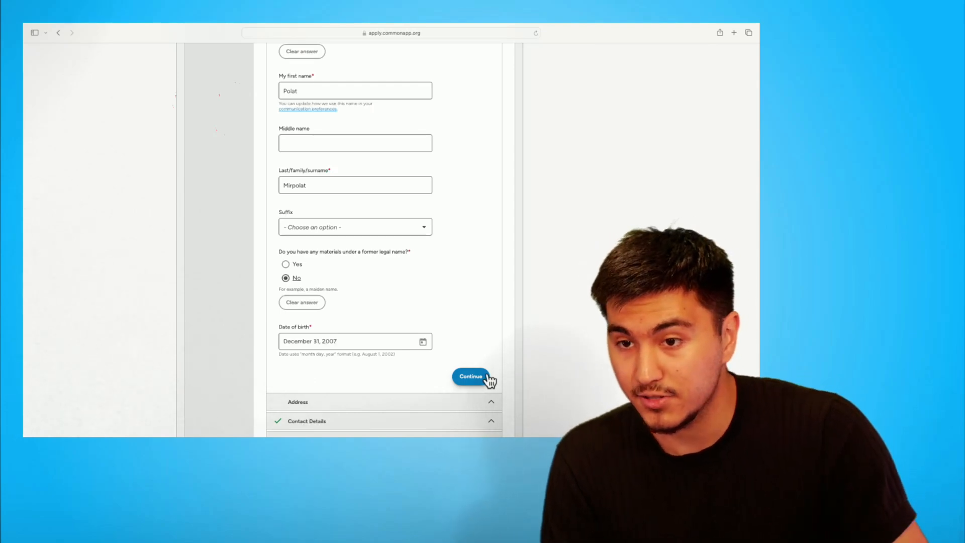
{"action": "left_click", "coordinate": [471, 376]}
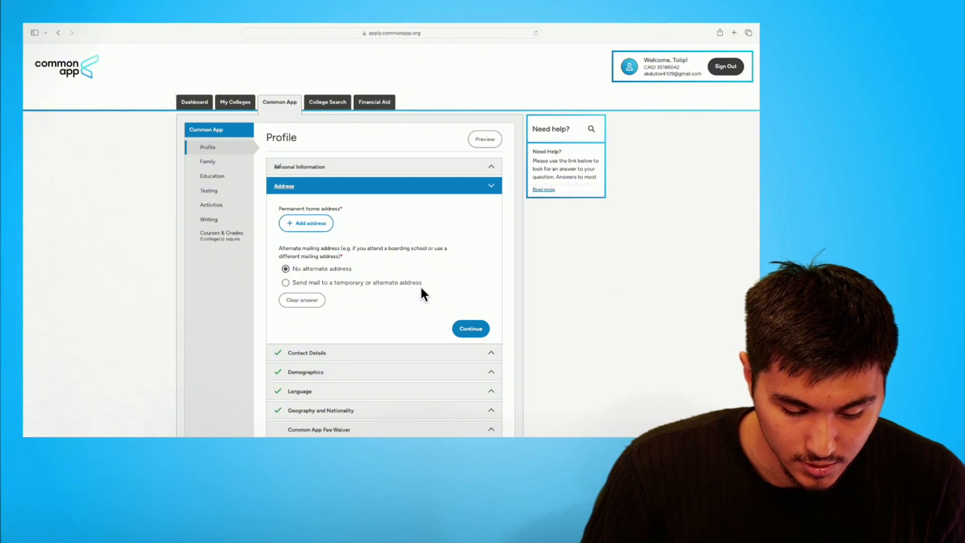
Look up the home street address in Canada and confirm the matching suggestion
{"action": "left_click", "coordinate": [307, 223]}
{"action": "left_click", "coordinate": [362, 245]}
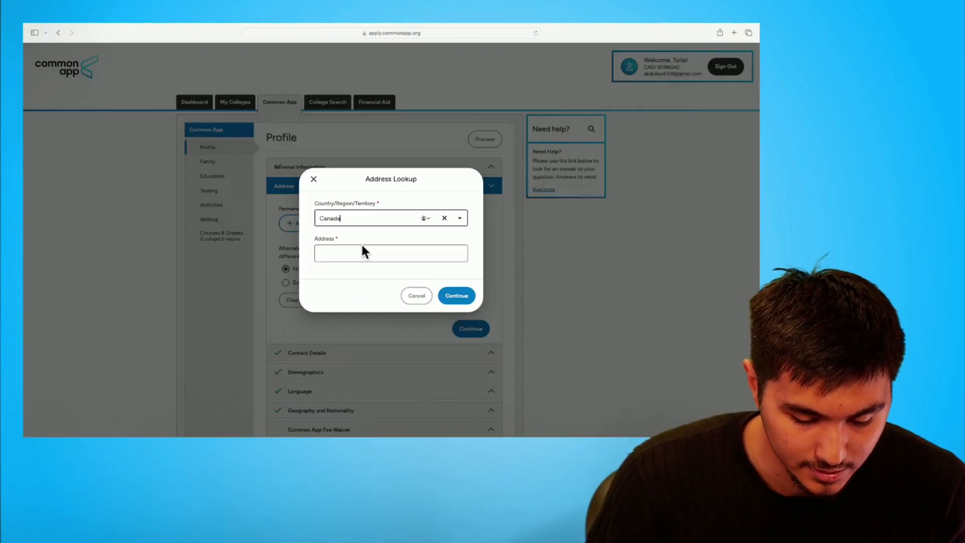
{"action": "left_click", "coordinate": [357, 252]}
{"action": "left_click", "coordinate": [400, 289]}
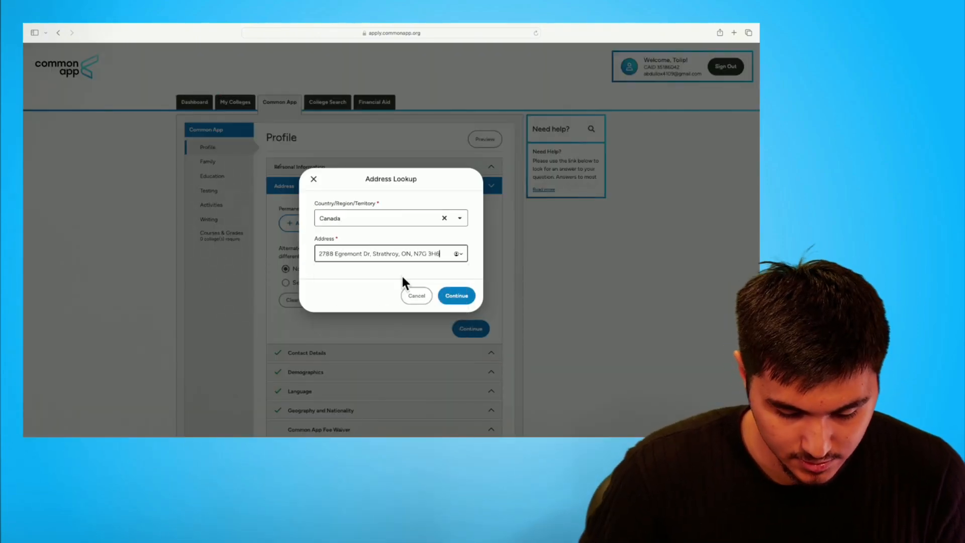
{"action": "left_click", "coordinate": [460, 295]}
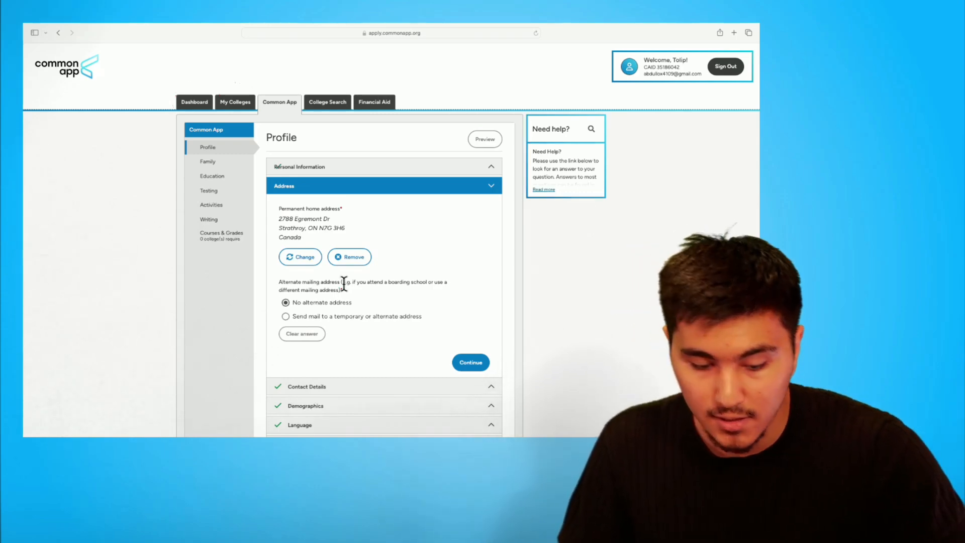
{"action": "scroll", "coordinate": [344, 284], "scroll_direction": "down", "scroll_amount": 2}
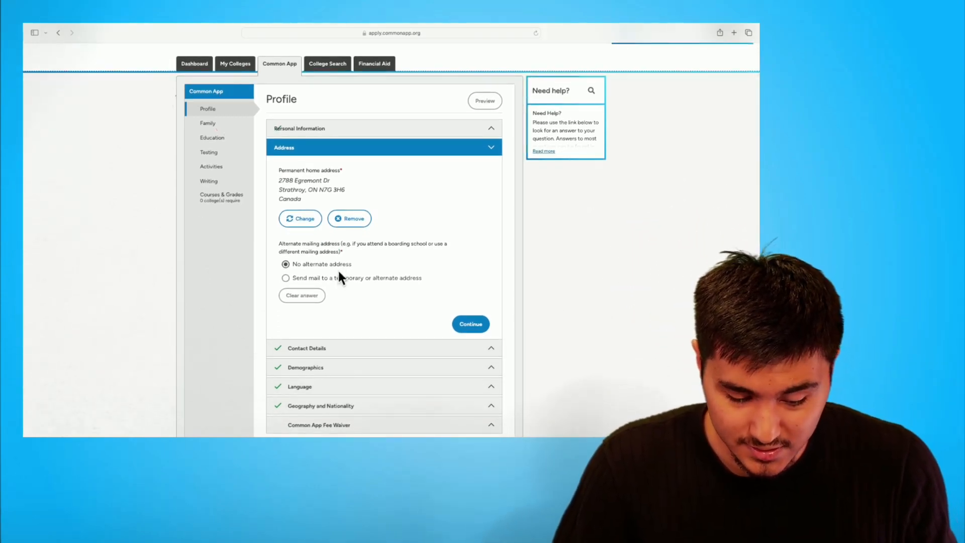
Save the Address, then save Contact Details with Mobile preferred and no alternate phone
{"action": "left_click", "coordinate": [473, 326]}
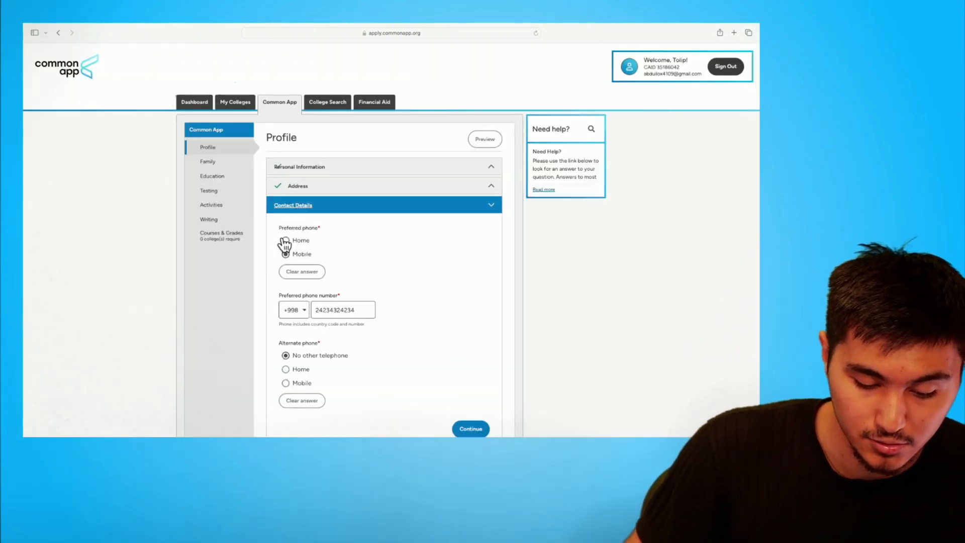
{"action": "scroll", "coordinate": [326, 300], "scroll_direction": "down", "scroll_amount": 2}
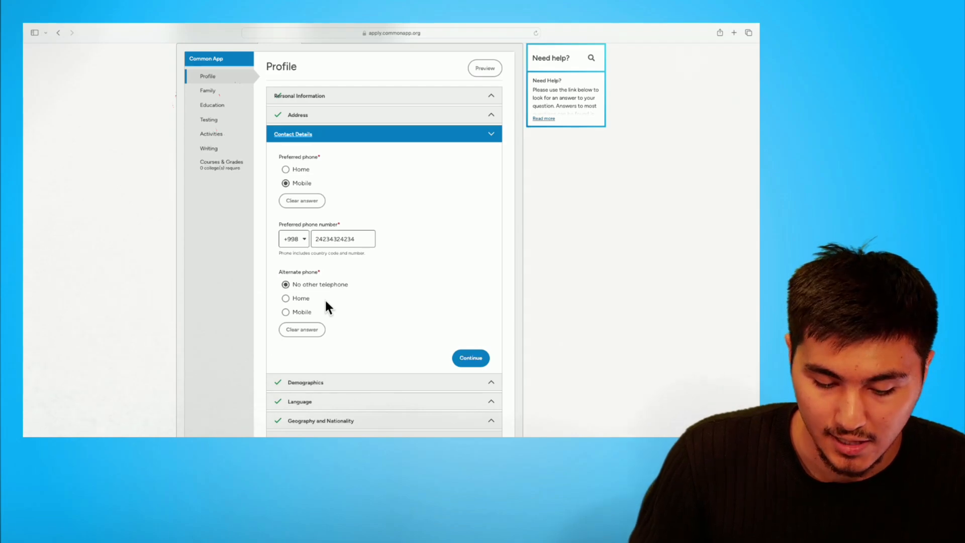
{"action": "scroll", "coordinate": [326, 305], "scroll_direction": "down", "scroll_amount": 1}
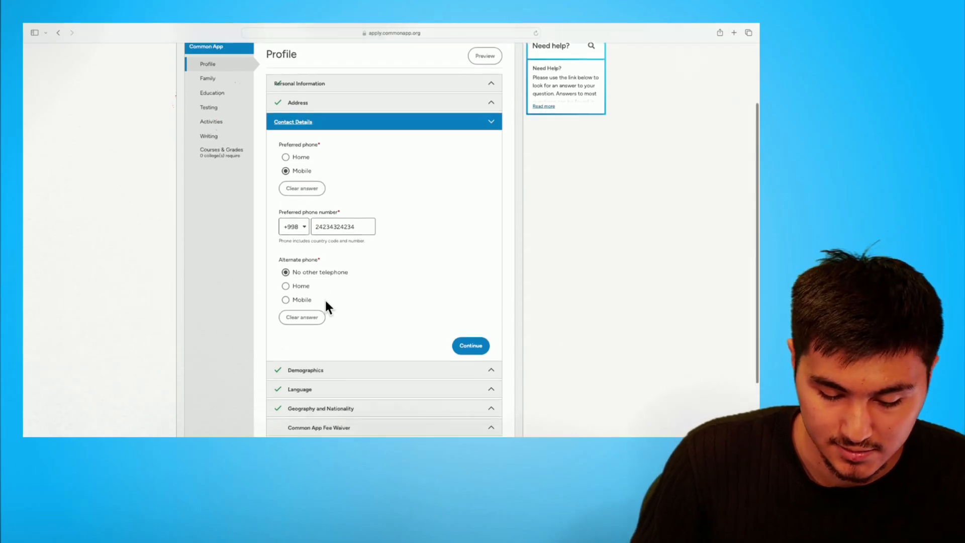
{"action": "left_click", "coordinate": [472, 342]}
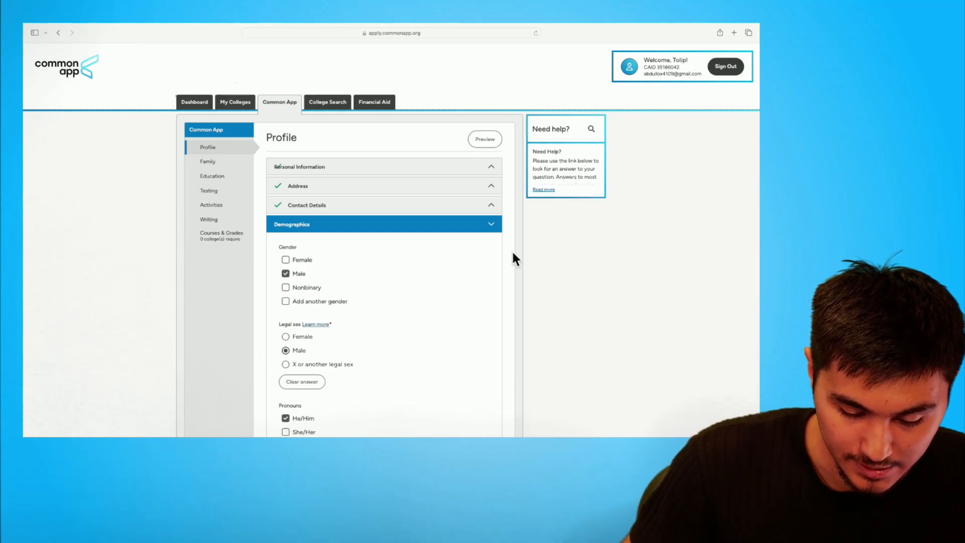
Scroll through the Demographics questions to review the Hispanic, White and Caucasian background answers
{"action": "scroll", "coordinate": [513, 254], "scroll_direction": "down", "scroll_amount": 3}
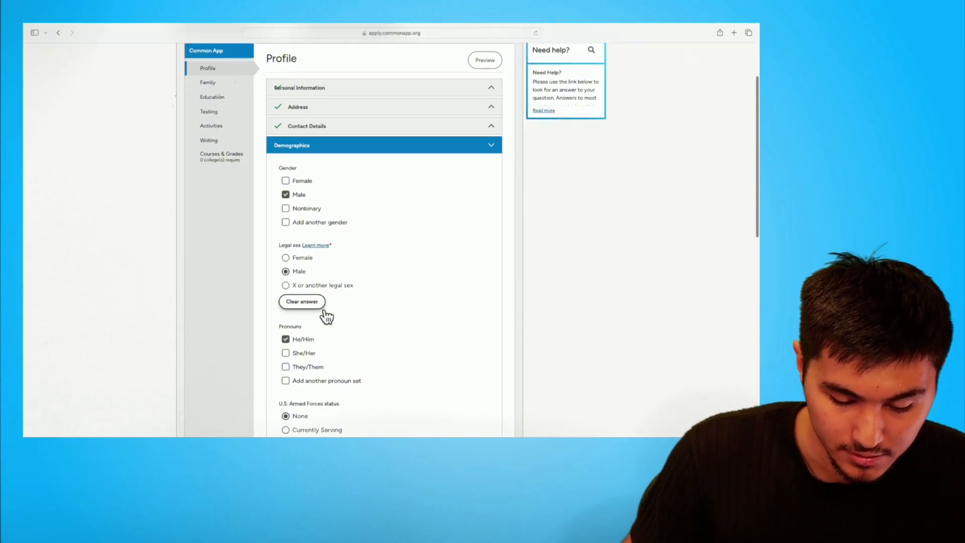
{"action": "scroll", "coordinate": [324, 317], "scroll_direction": "down", "scroll_amount": 3}
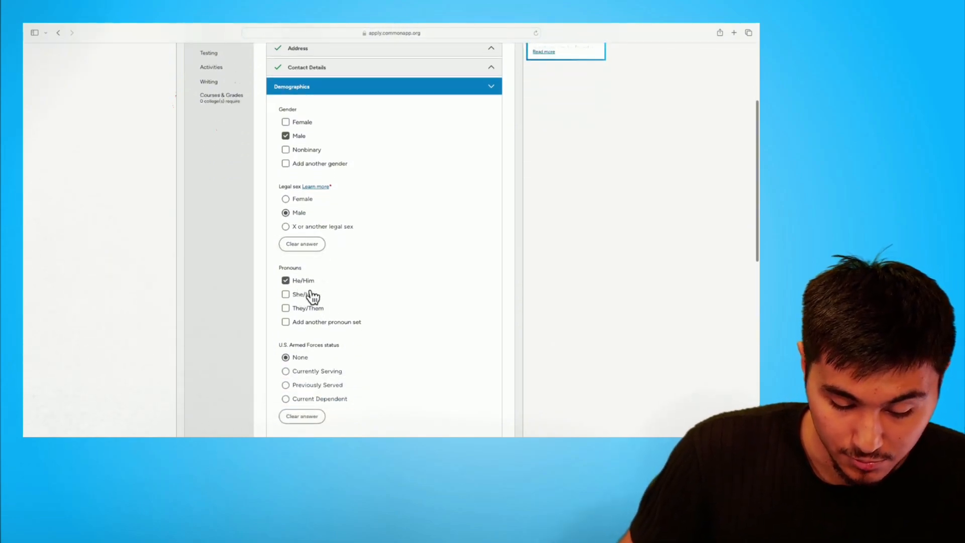
{"action": "scroll", "coordinate": [325, 317], "scroll_direction": "down", "scroll_amount": 4}
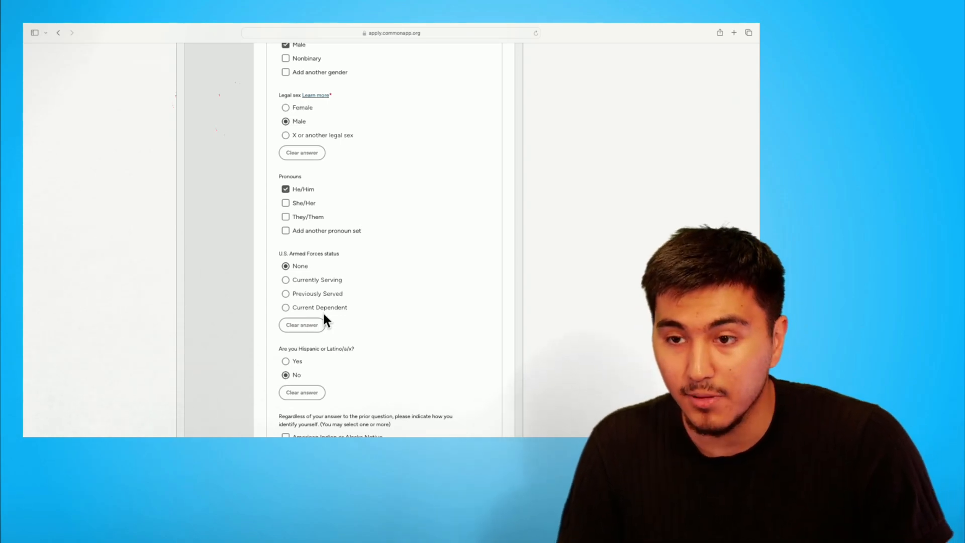
{"action": "scroll", "coordinate": [324, 319], "scroll_direction": "down", "scroll_amount": 2}
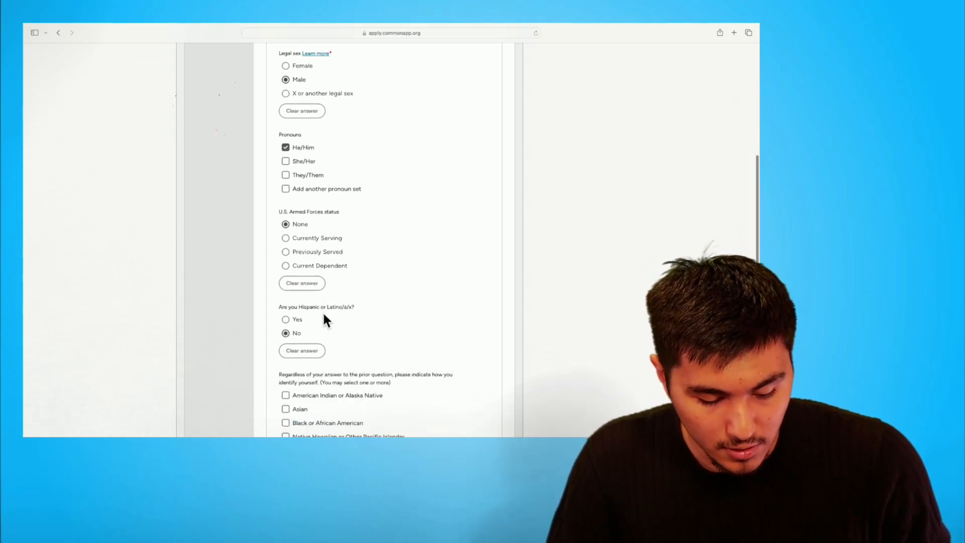
{"action": "scroll", "coordinate": [315, 332], "scroll_direction": "down", "scroll_amount": 3}
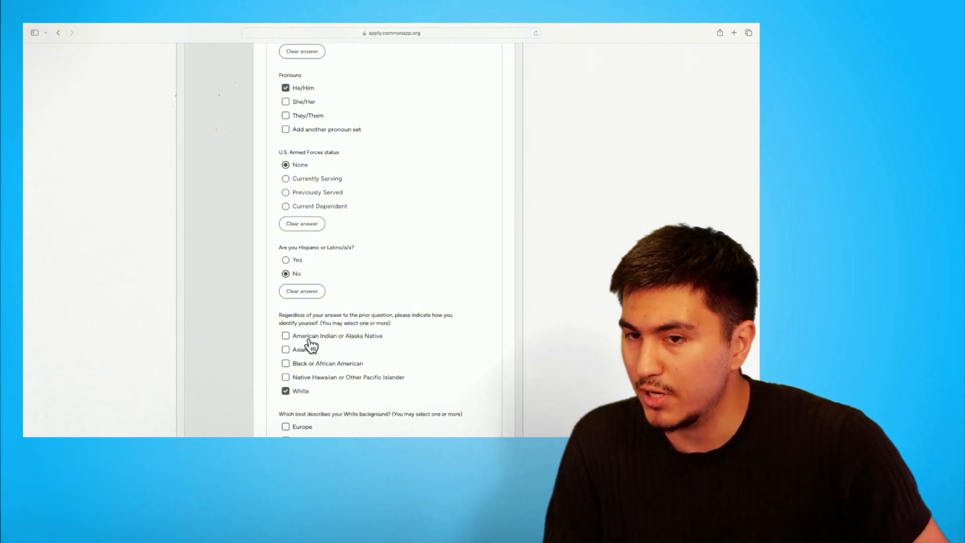
{"action": "scroll", "coordinate": [311, 346], "scroll_direction": "down", "scroll_amount": 1}
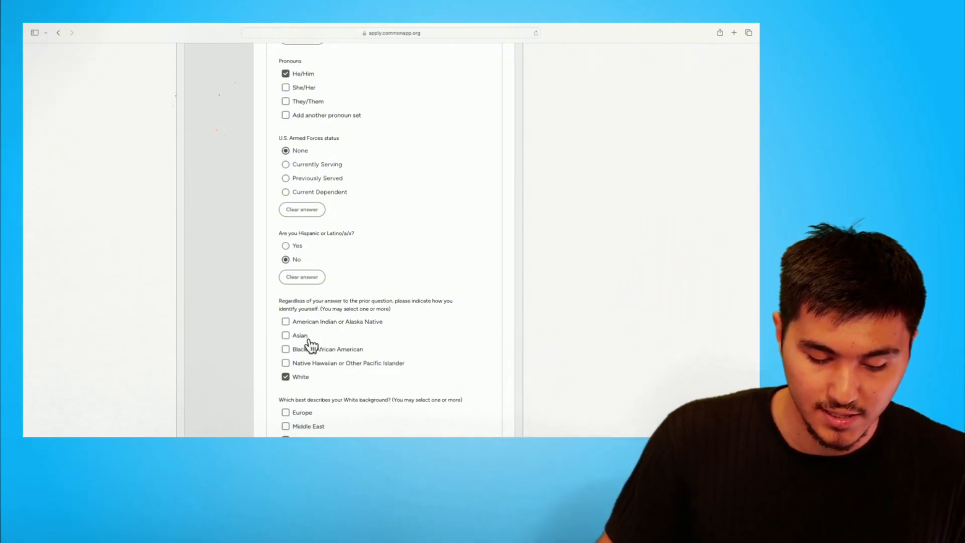
{"action": "scroll", "coordinate": [311, 346], "scroll_direction": "down", "scroll_amount": 5}
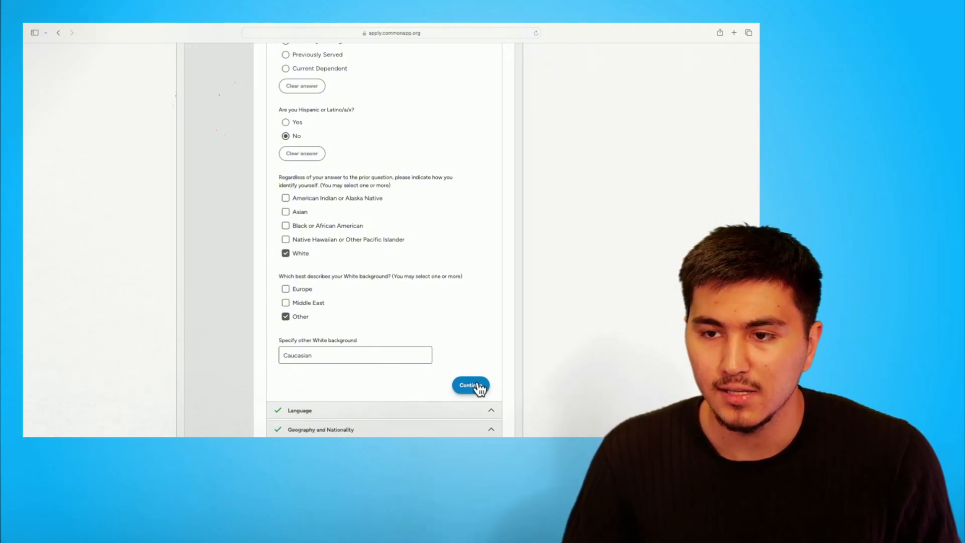
Submit Demographics, then review the Uzbek, English and Russian language entries and save them
{"action": "left_click", "coordinate": [472, 385]}
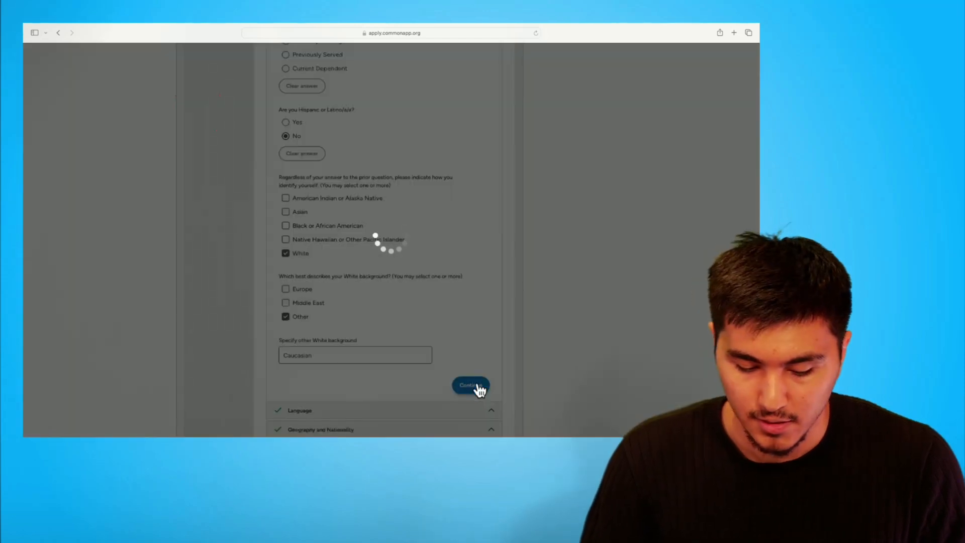
{"action": "scroll", "coordinate": [478, 384], "scroll_direction": "down", "scroll_amount": 1}
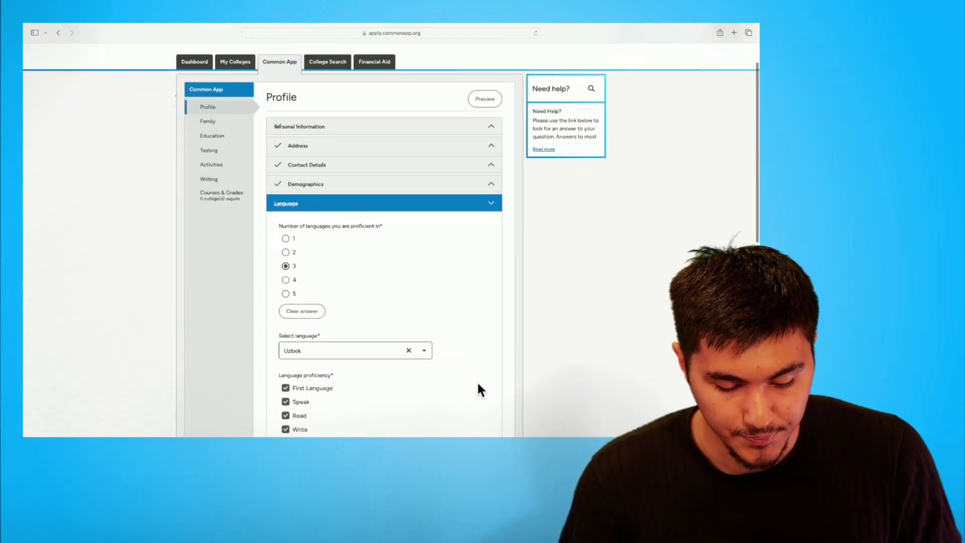
{"action": "scroll", "coordinate": [479, 389], "scroll_direction": "down", "scroll_amount": 5}
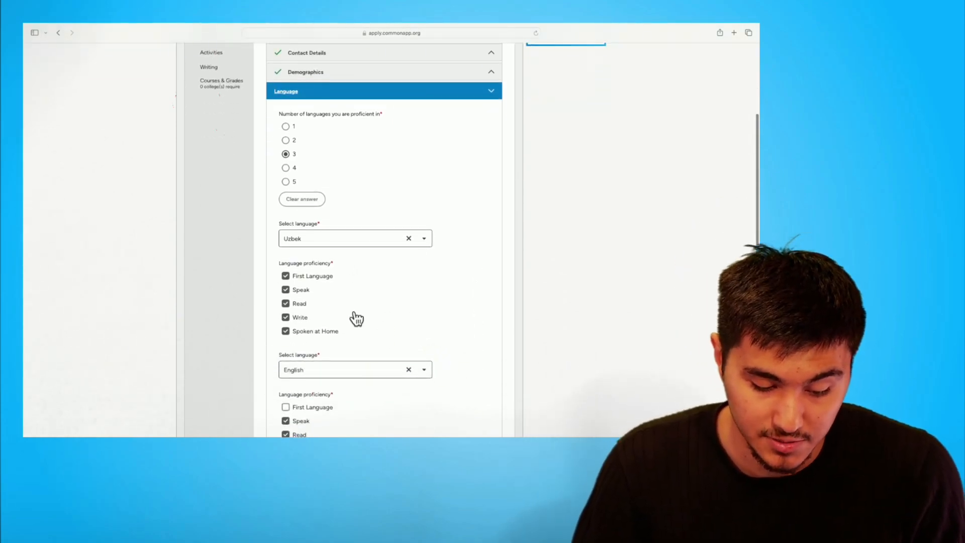
{"action": "scroll", "coordinate": [352, 322], "scroll_direction": "down", "scroll_amount": 6}
{"action": "scroll", "coordinate": [357, 355], "scroll_direction": "down", "scroll_amount": 5}
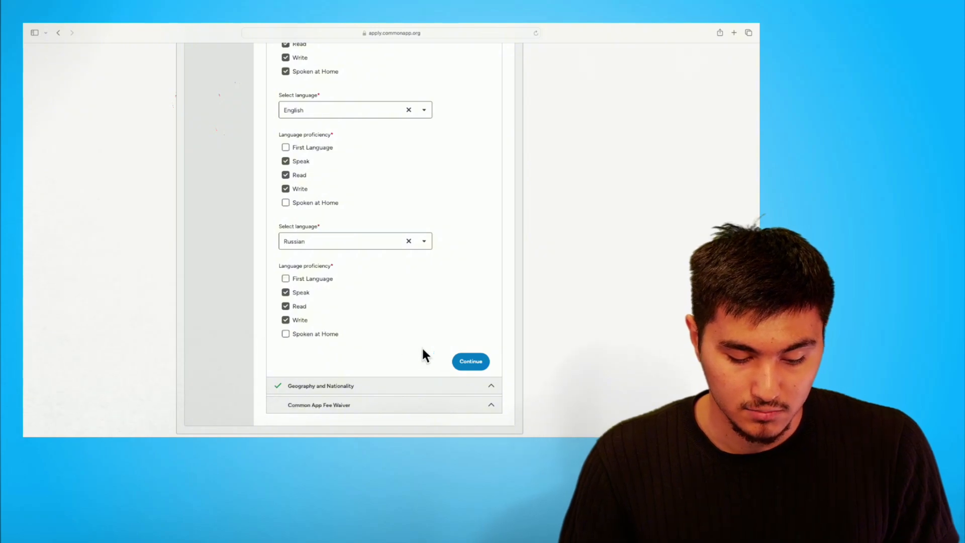
{"action": "scroll", "coordinate": [341, 327], "scroll_direction": "up", "scroll_amount": 6}
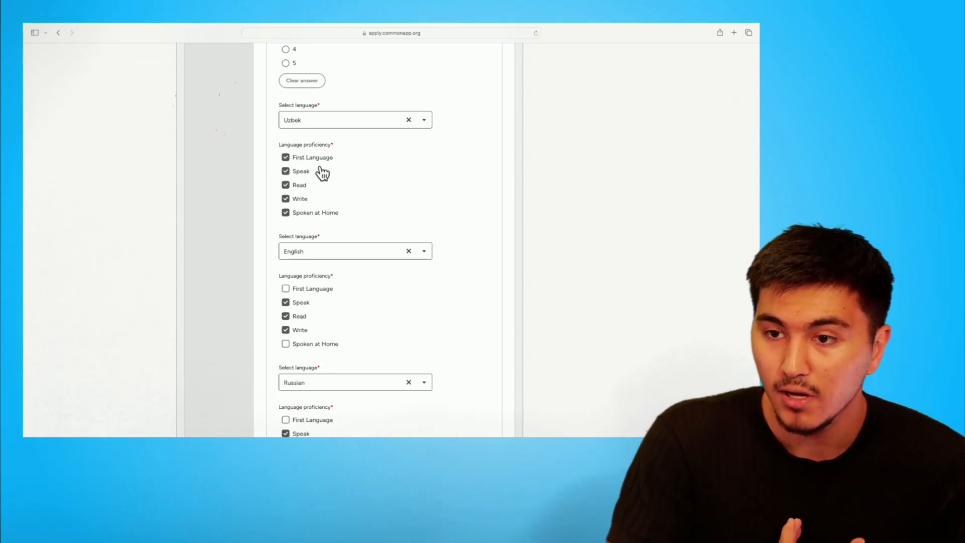
{"action": "scroll", "coordinate": [322, 173], "scroll_direction": "down", "scroll_amount": 3}
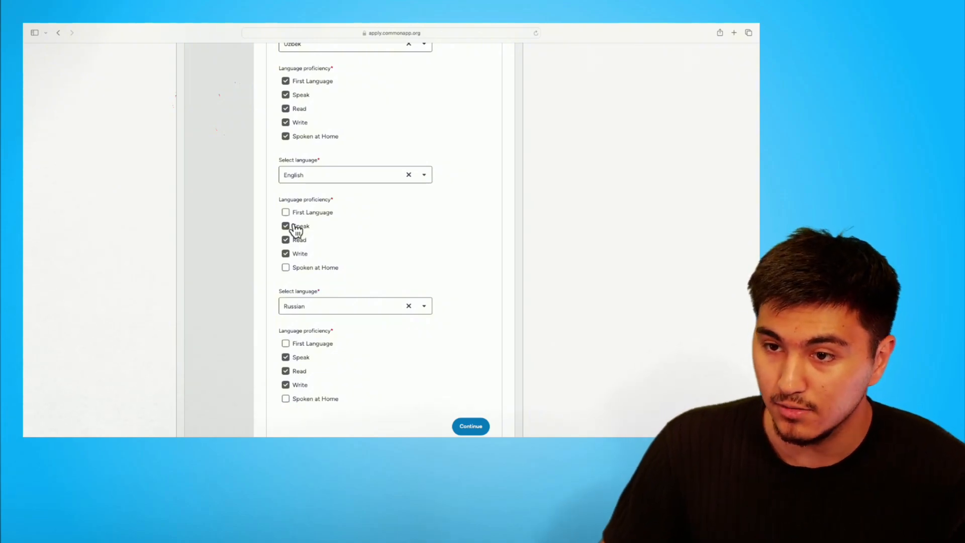
{"action": "right_click", "coordinate": [536, 276]}
{"action": "left_click", "coordinate": [544, 217]}
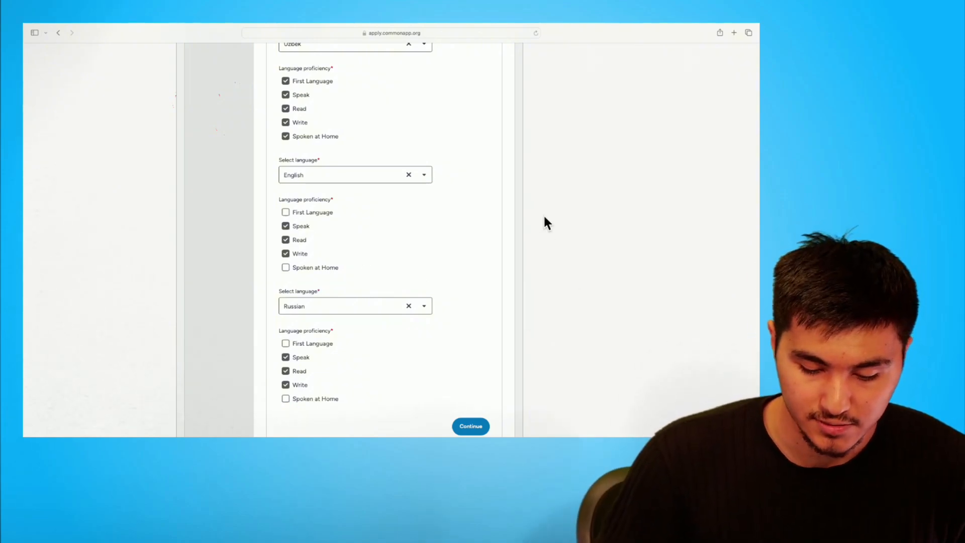
{"action": "scroll", "coordinate": [510, 306], "scroll_direction": "down", "scroll_amount": 3}
{"action": "left_click", "coordinate": [470, 308]}
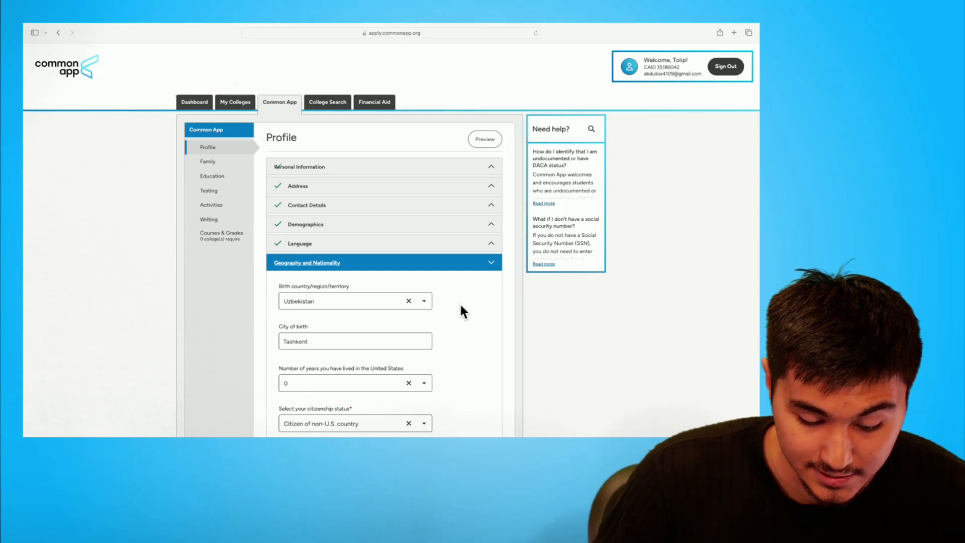
Check that birth country and citizenship are both Uzbekistan, leaving them unchanged
{"action": "left_click", "coordinate": [427, 302]}
{"action": "left_click", "coordinate": [429, 304]}
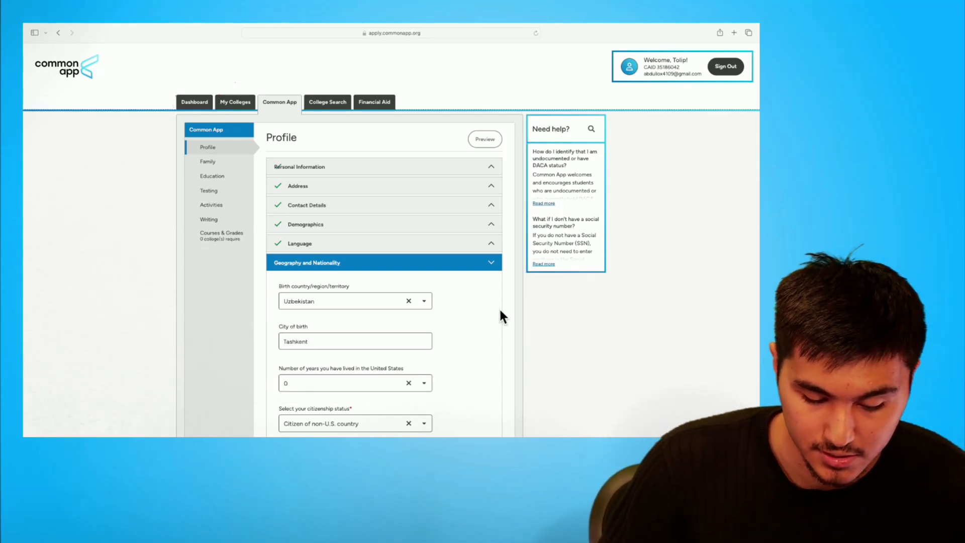
{"action": "scroll", "coordinate": [500, 310], "scroll_direction": "down", "scroll_amount": 2}
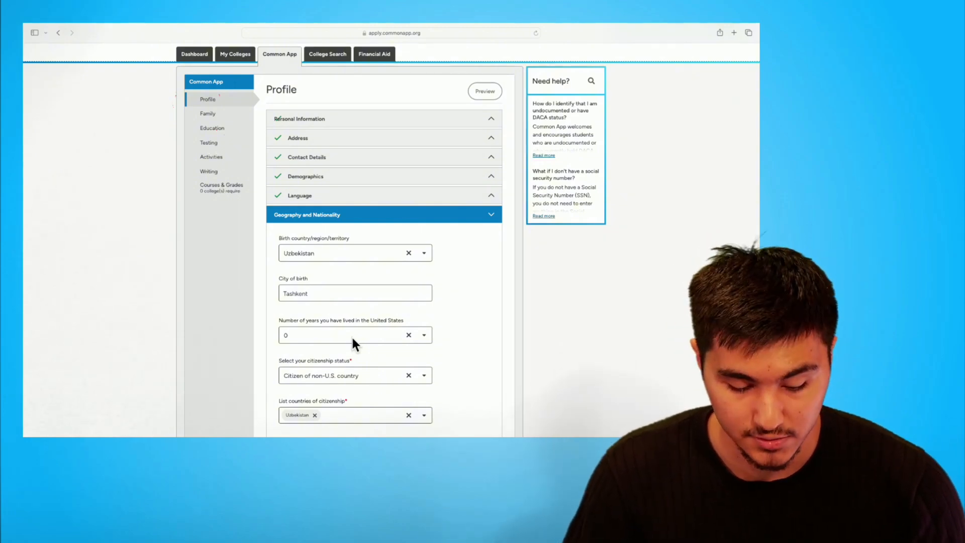
{"action": "scroll", "coordinate": [353, 340], "scroll_direction": "down", "scroll_amount": 1}
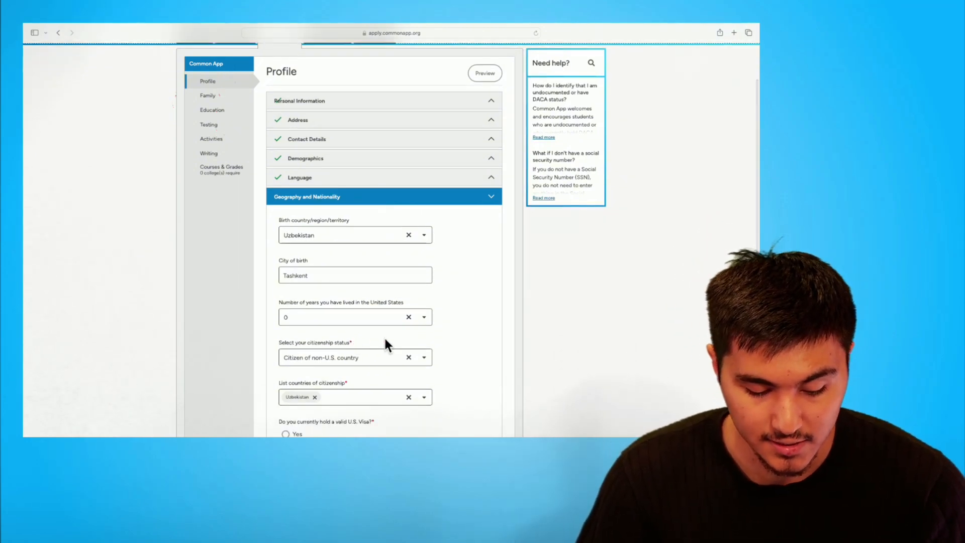
{"action": "scroll", "coordinate": [341, 365], "scroll_direction": "down", "scroll_amount": 2}
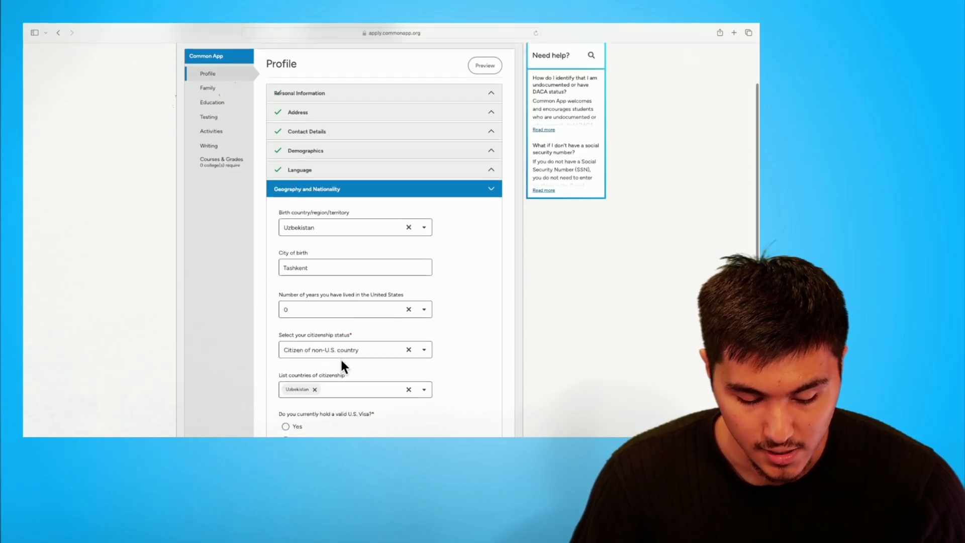
{"action": "left_click", "coordinate": [344, 365]}
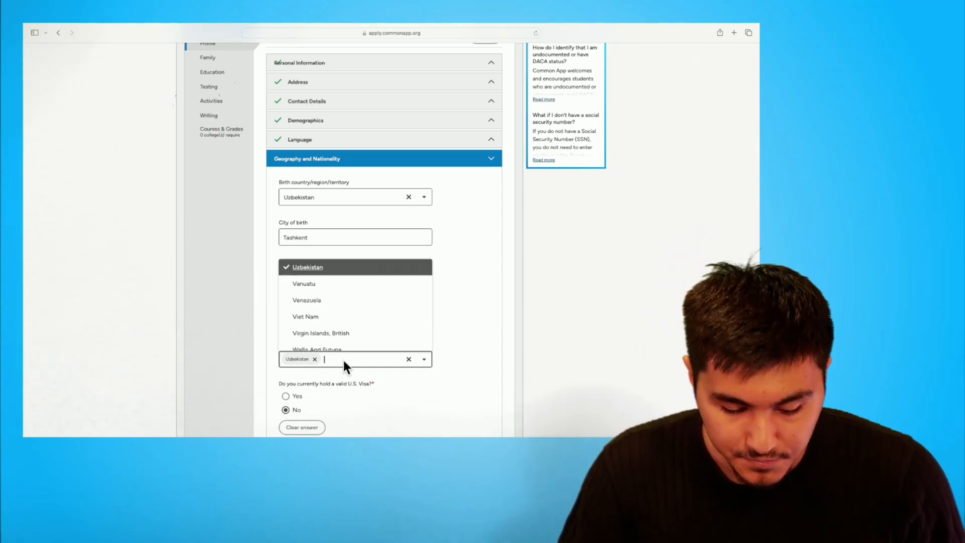
{"action": "left_click", "coordinate": [484, 332]}
Keep No current U.S. visa and choose F-1 Student as the planned visa type
{"action": "scroll", "coordinate": [422, 357], "scroll_direction": "down", "scroll_amount": 2}
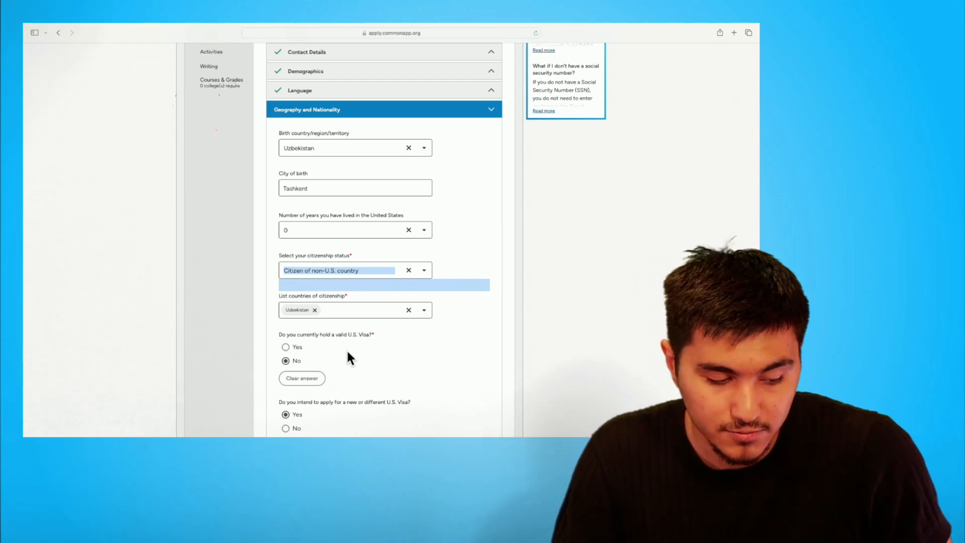
{"action": "scroll", "coordinate": [350, 358], "scroll_direction": "down", "scroll_amount": 1}
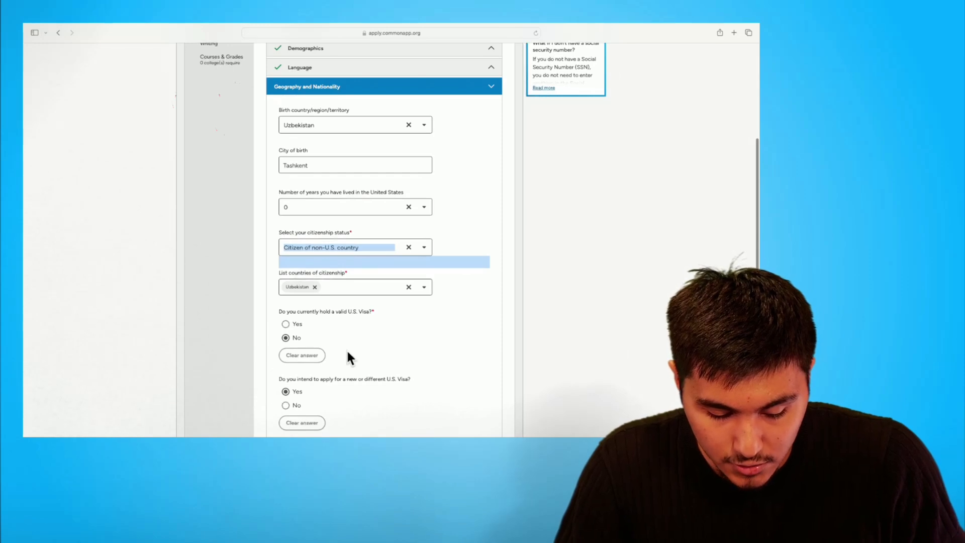
{"action": "scroll", "coordinate": [351, 358], "scroll_direction": "down", "scroll_amount": 1}
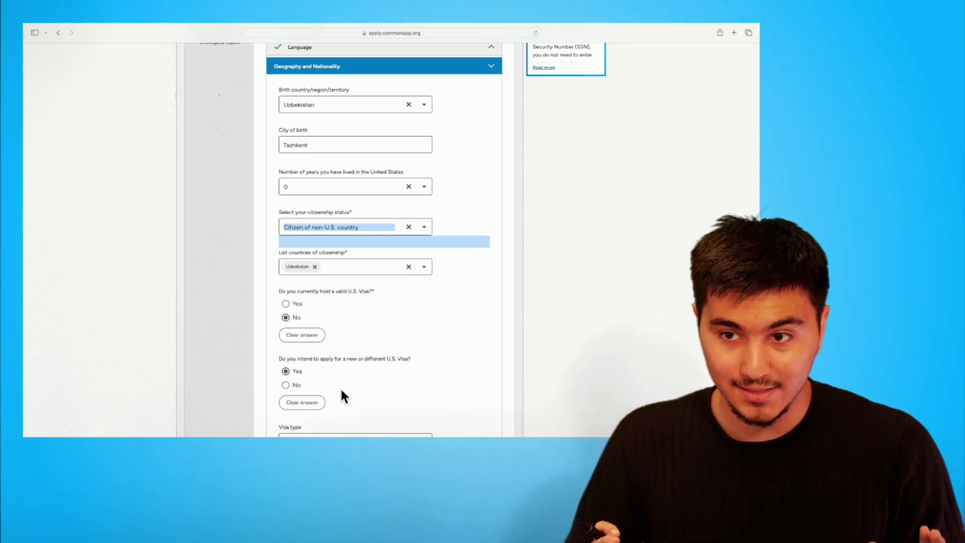
{"action": "scroll", "coordinate": [342, 391], "scroll_direction": "down", "scroll_amount": 2}
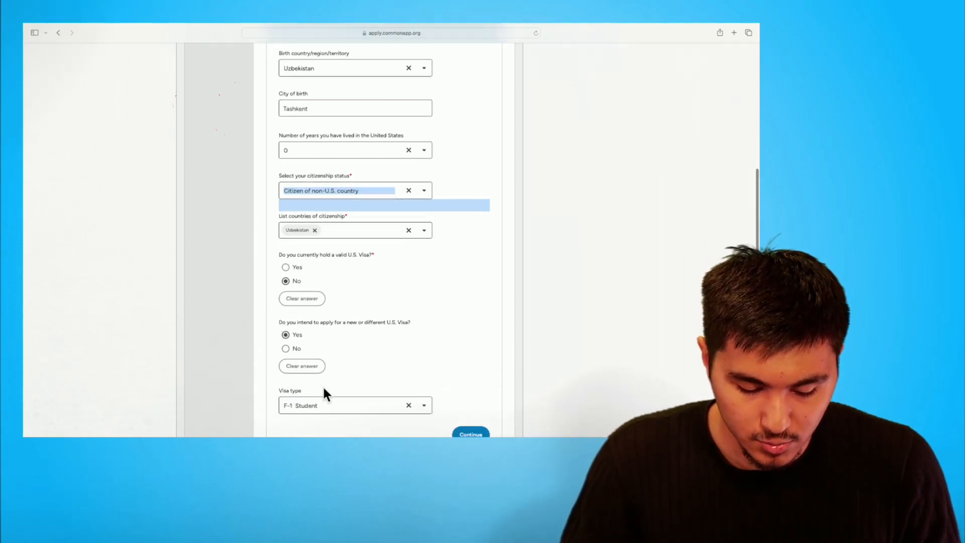
{"action": "scroll", "coordinate": [323, 385], "scroll_direction": "down", "scroll_amount": 2}
{"action": "left_click", "coordinate": [331, 371]}
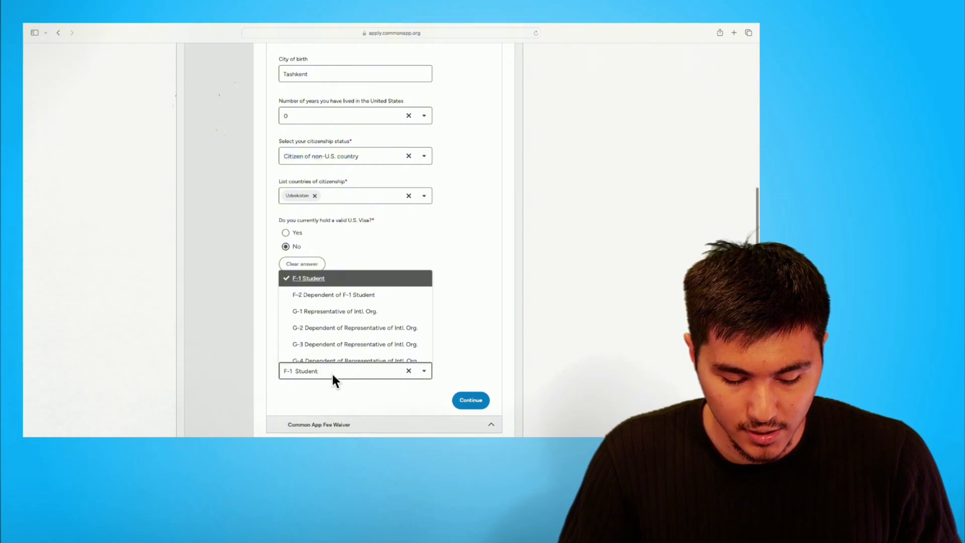
{"action": "left_click", "coordinate": [348, 279]}
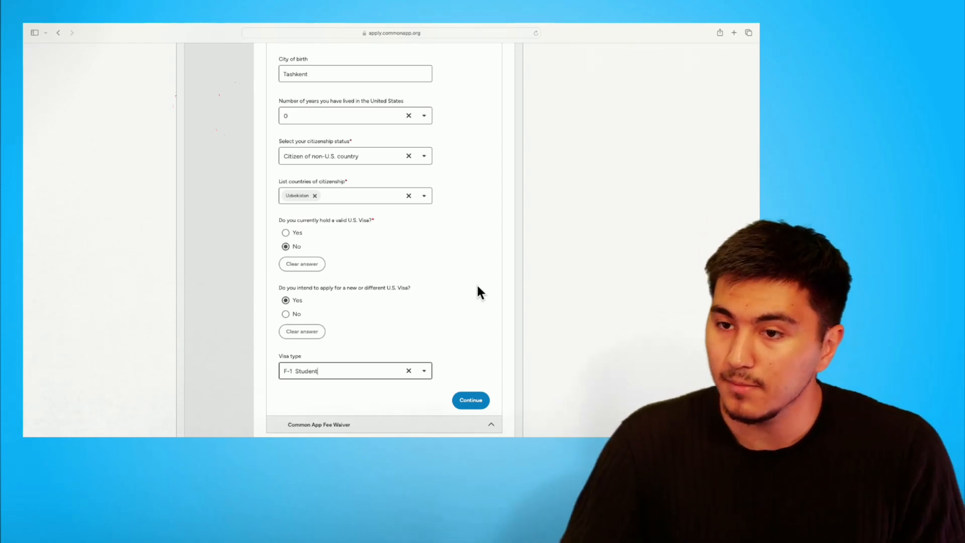
{"action": "scroll", "coordinate": [505, 348], "scroll_direction": "down", "scroll_amount": 1}
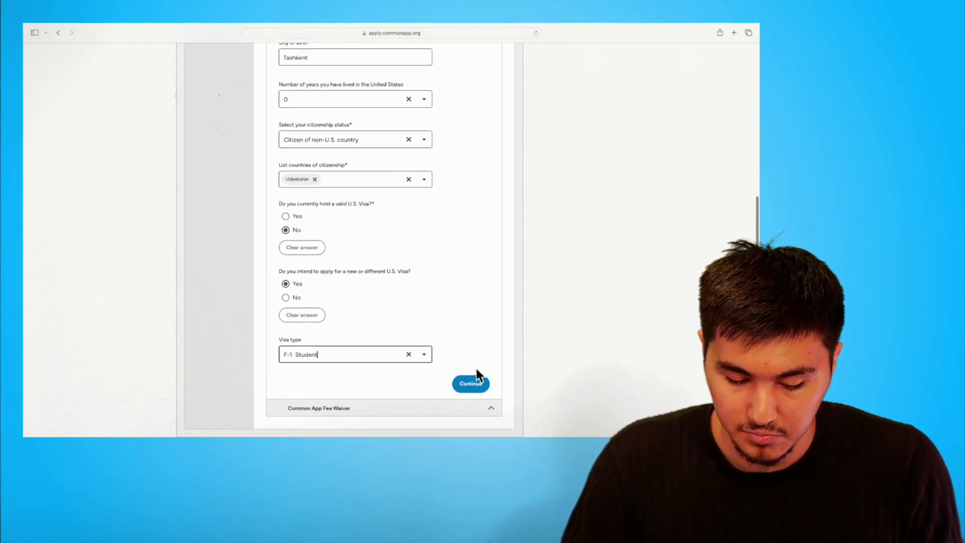
Save the nationality answers, declare fee waiver eligibility and sign the certification with your name
{"action": "left_click", "coordinate": [471, 385]}
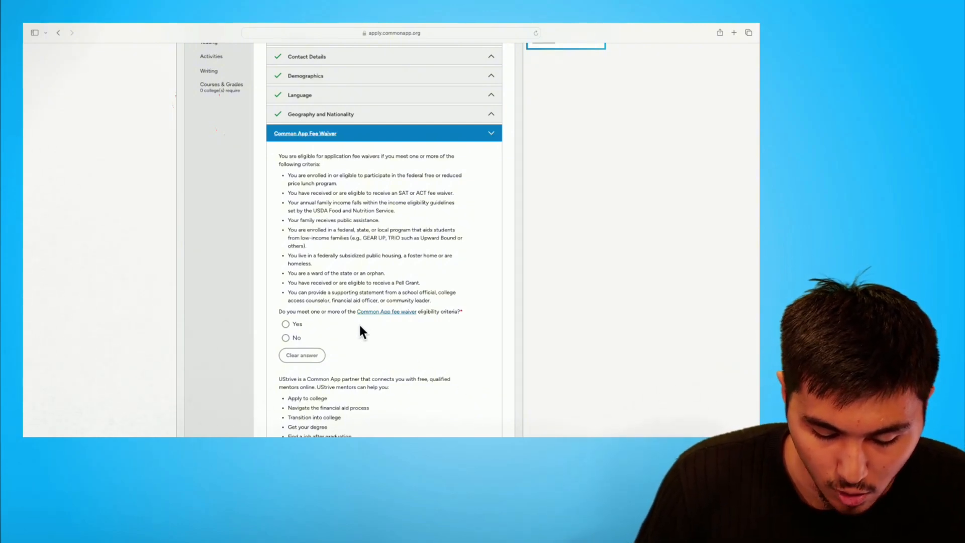
{"action": "left_click", "coordinate": [297, 325]}
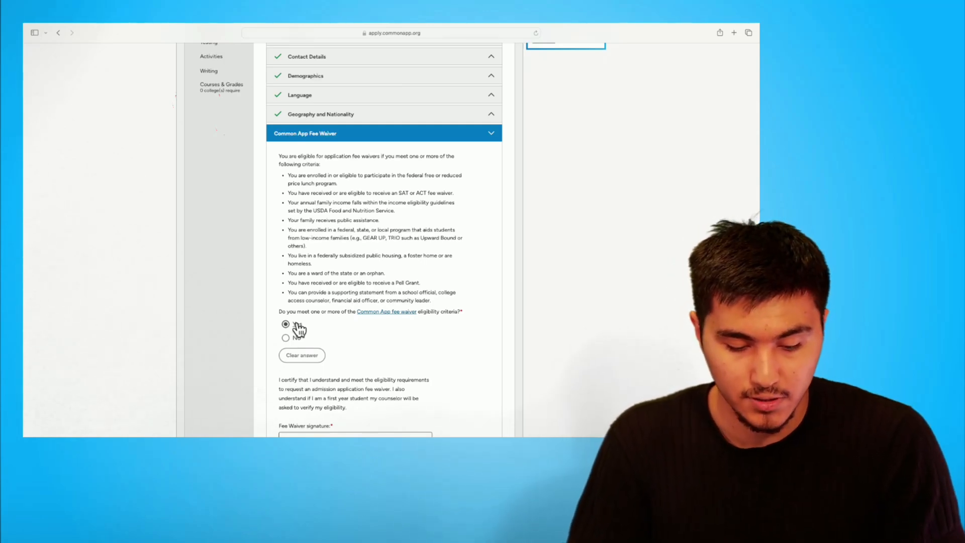
{"action": "scroll", "coordinate": [299, 329], "scroll_direction": "down", "scroll_amount": 3}
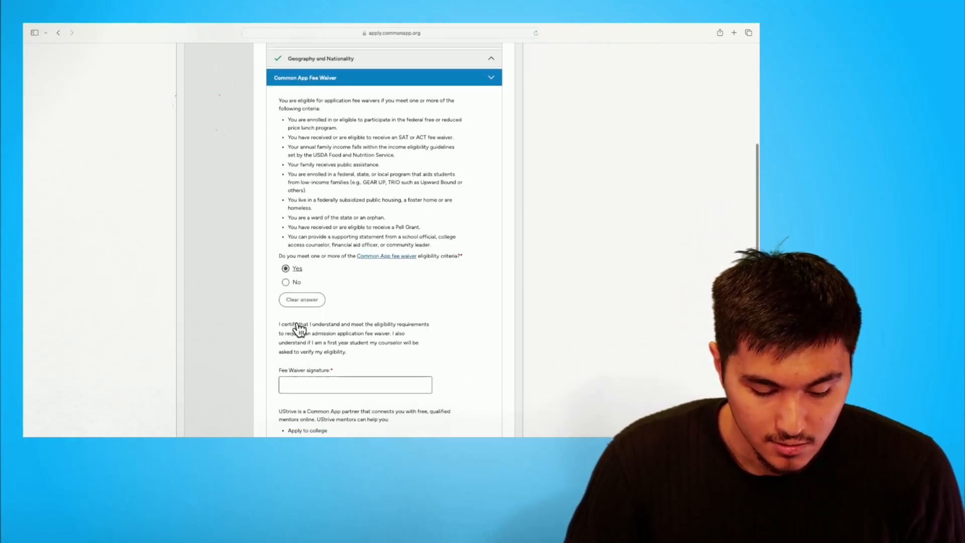
{"action": "scroll", "coordinate": [309, 359], "scroll_direction": "down", "scroll_amount": 1}
{"action": "left_click", "coordinate": [307, 360]}
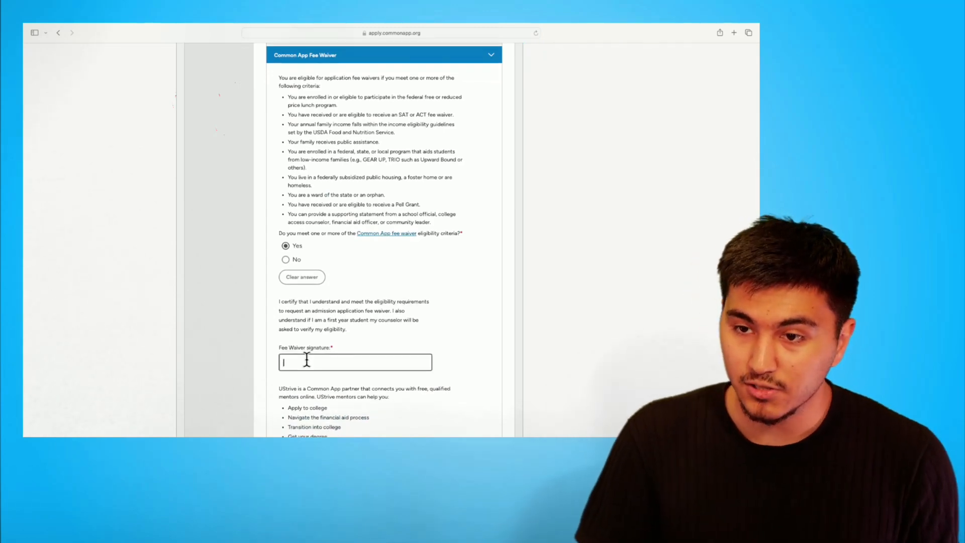
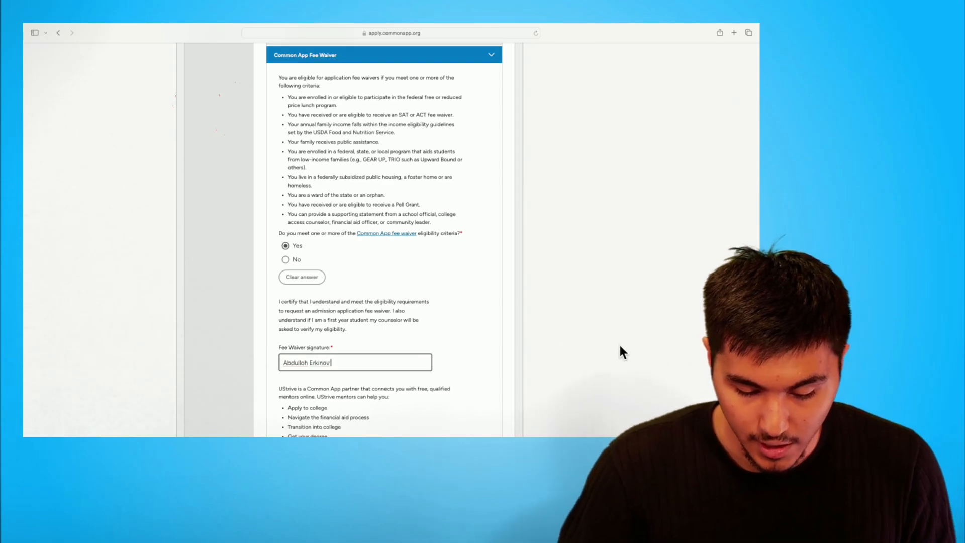
Change the UStrive mentor answer to Yes and save the fee waiver answers
{"action": "scroll", "coordinate": [619, 343], "scroll_direction": "down", "scroll_amount": 5}
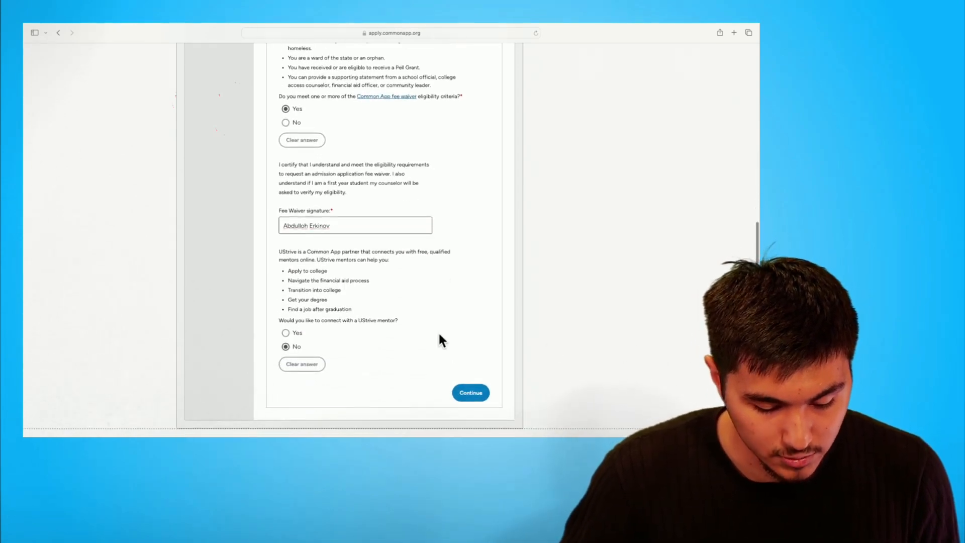
{"action": "left_click", "coordinate": [299, 363]}
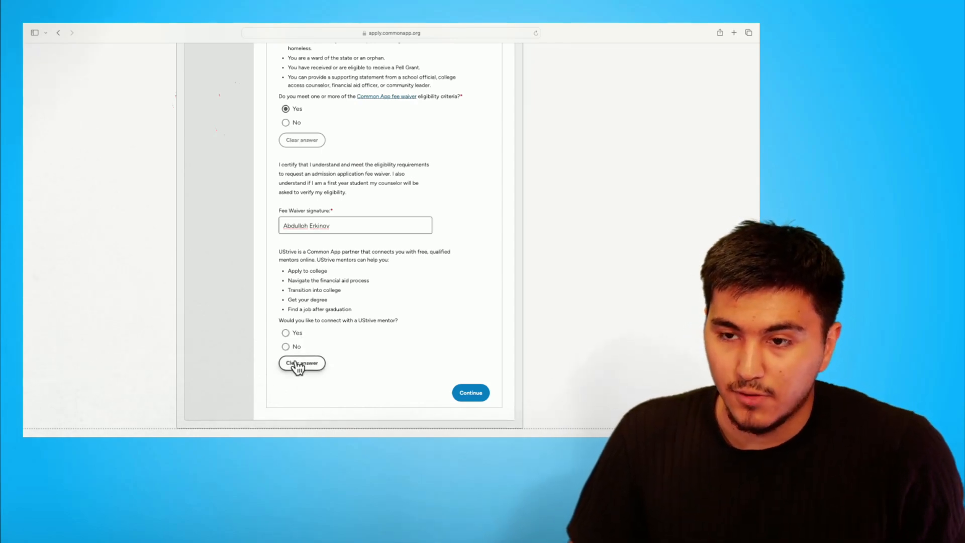
{"action": "left_click", "coordinate": [289, 334]}
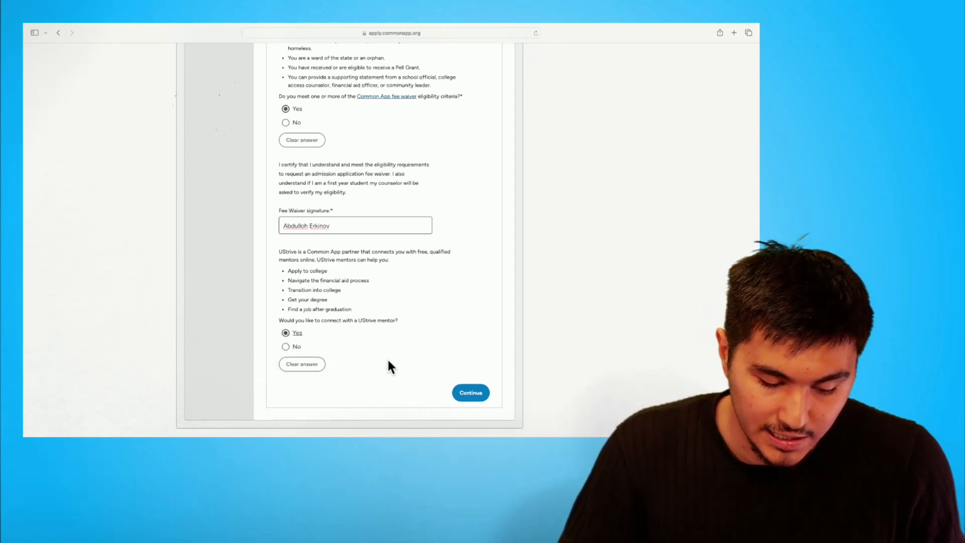
{"action": "left_click", "coordinate": [479, 392]}
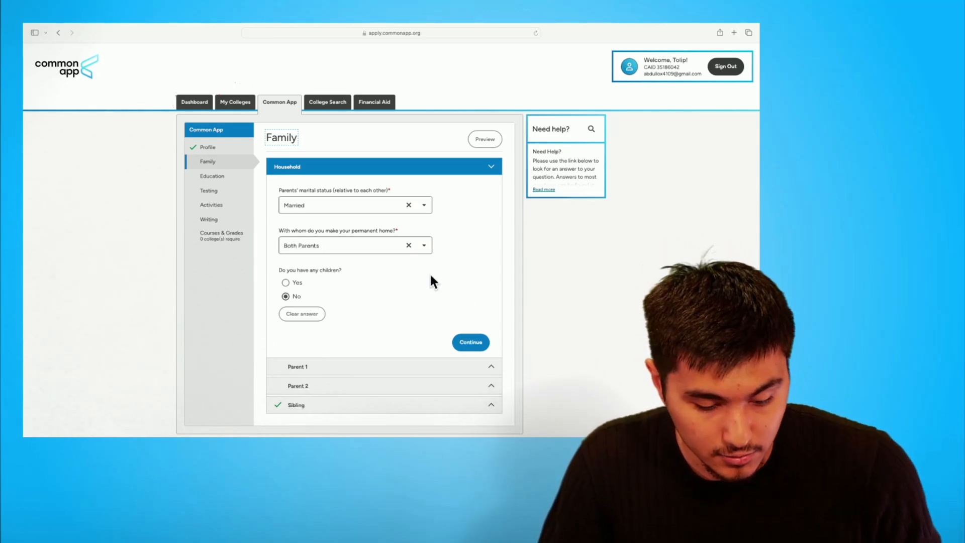
{"action": "left_click", "coordinate": [366, 208]}
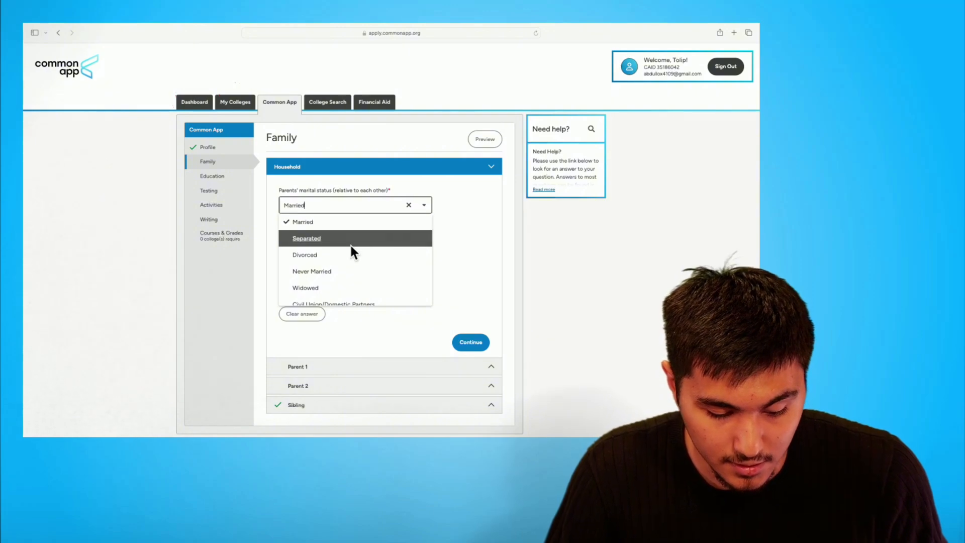
{"action": "scroll", "coordinate": [358, 264], "scroll_direction": "down", "scroll_amount": 1}
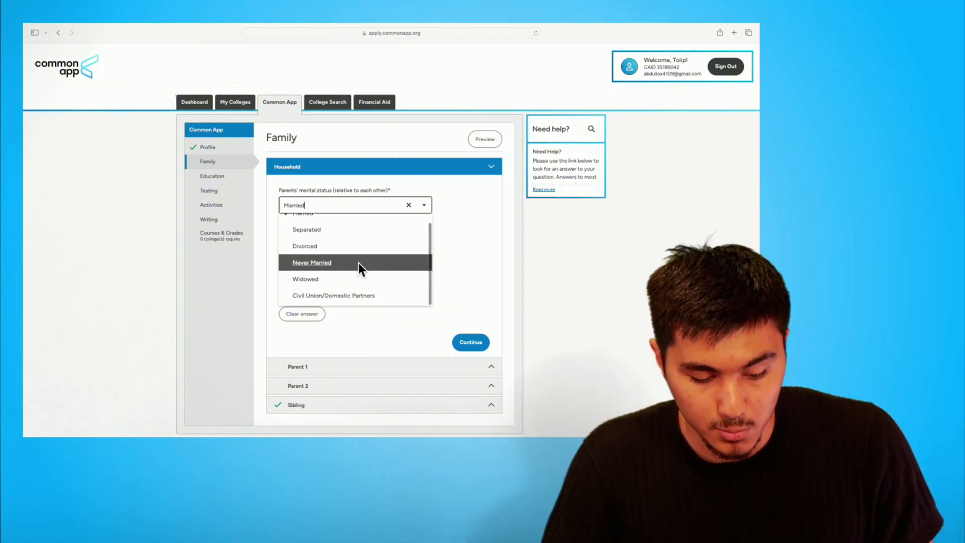
{"action": "left_click", "coordinate": [523, 243]}
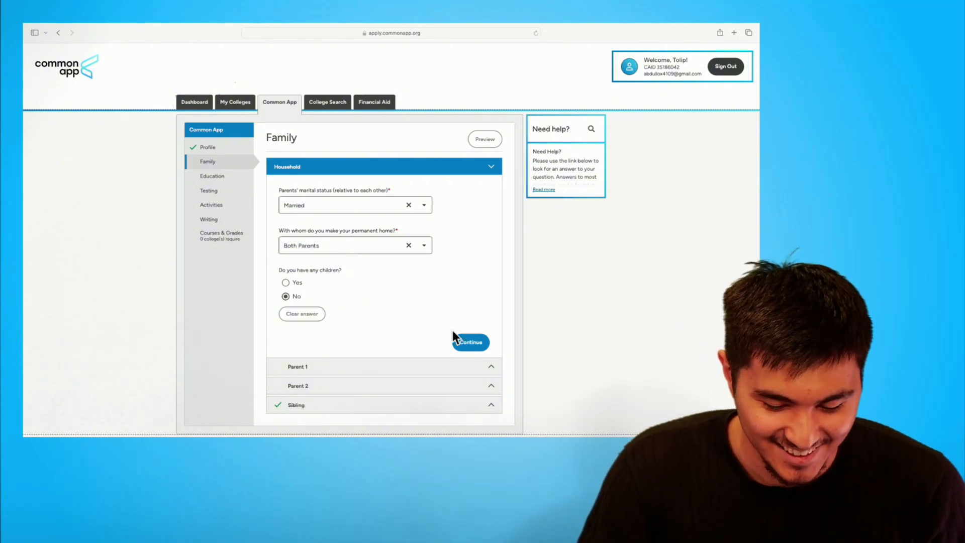
Save the Household answers and review the first Parent 1 fields
{"action": "left_click", "coordinate": [486, 343]}
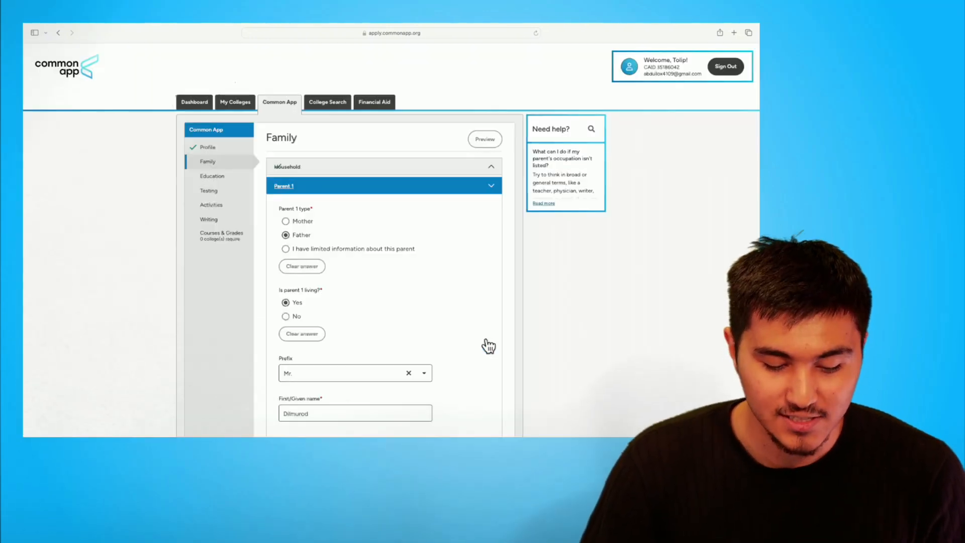
{"action": "scroll", "coordinate": [436, 279], "scroll_direction": "down", "scroll_amount": 1}
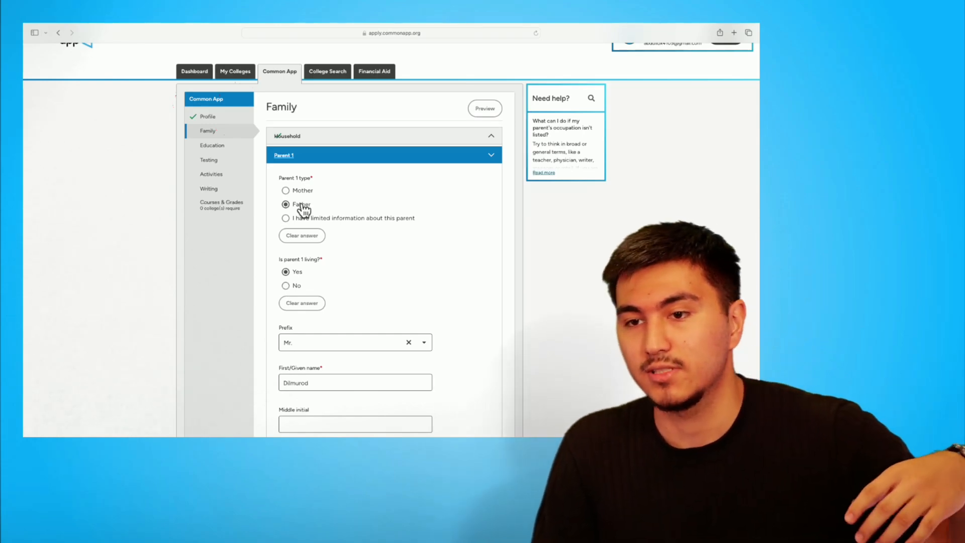
{"action": "scroll", "coordinate": [303, 209], "scroll_direction": "down", "scroll_amount": 2}
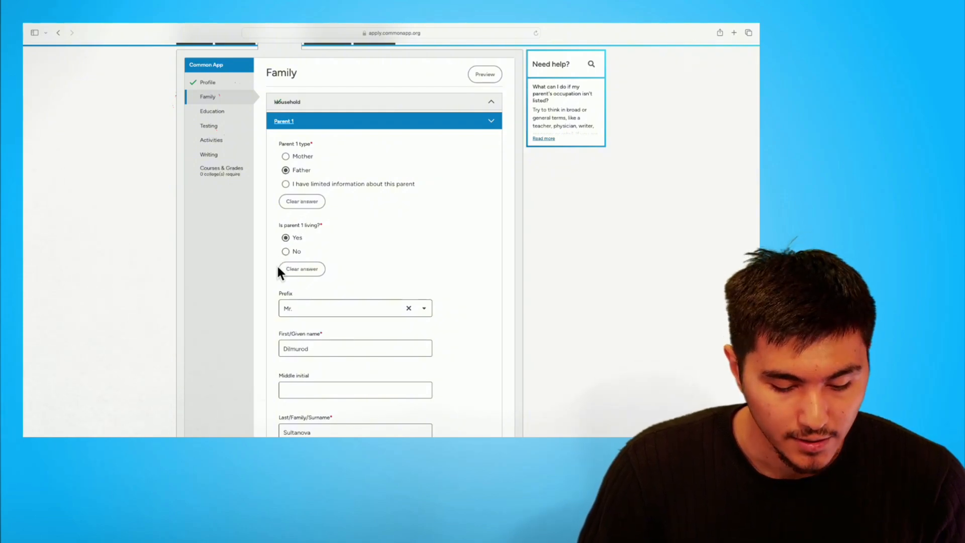
{"action": "scroll", "coordinate": [291, 300], "scroll_direction": "down", "scroll_amount": 6}
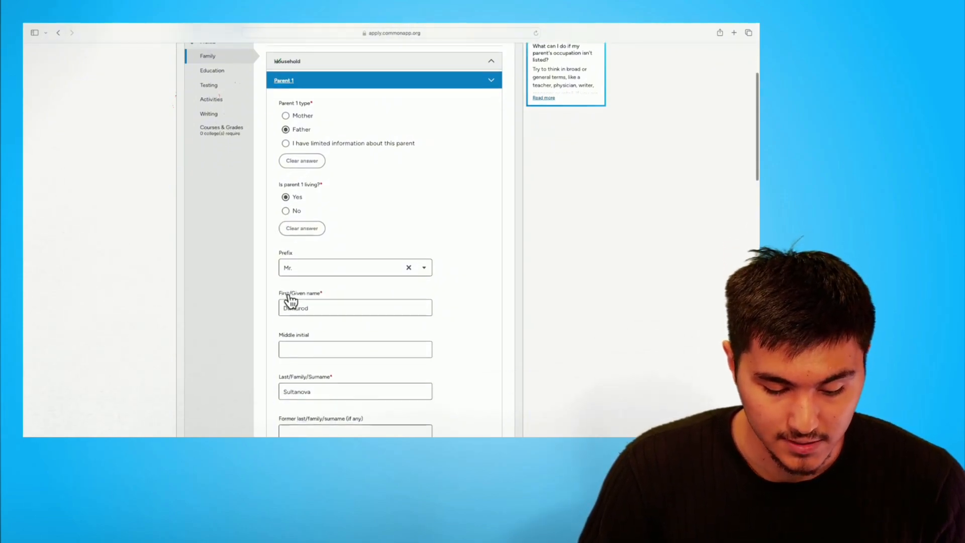
{"action": "scroll", "coordinate": [299, 321], "scroll_direction": "down", "scroll_amount": 9}
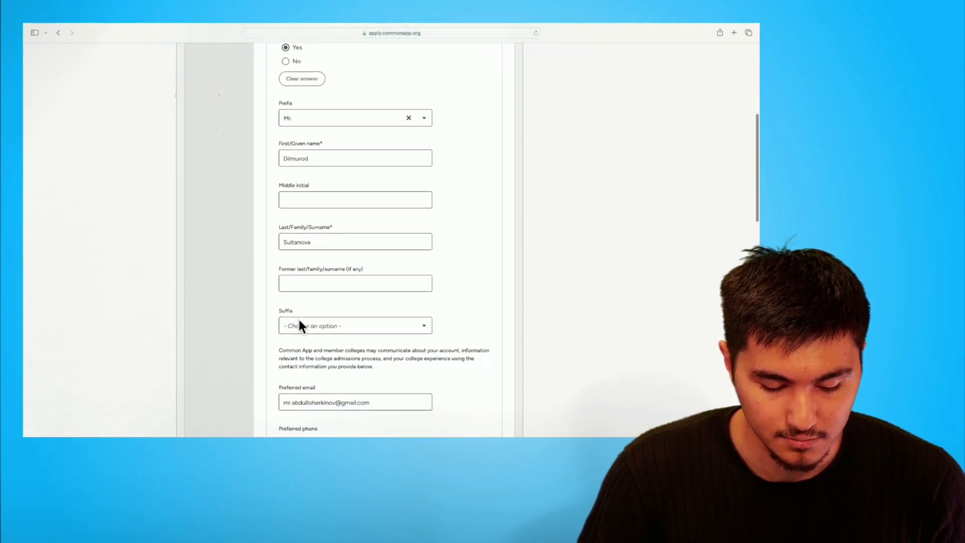
{"action": "scroll", "coordinate": [300, 326], "scroll_direction": "down", "scroll_amount": 1}
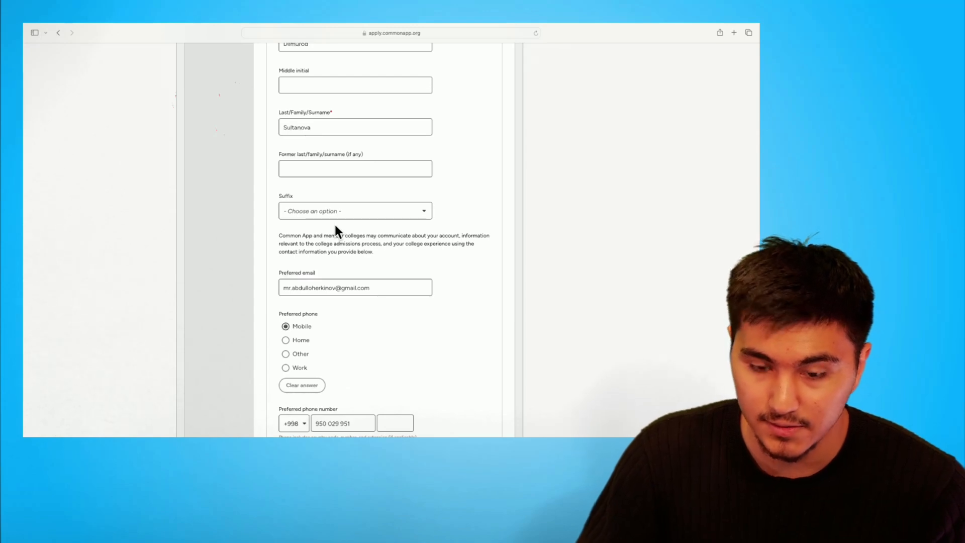
{"action": "scroll", "coordinate": [336, 230], "scroll_direction": "down", "scroll_amount": 5}
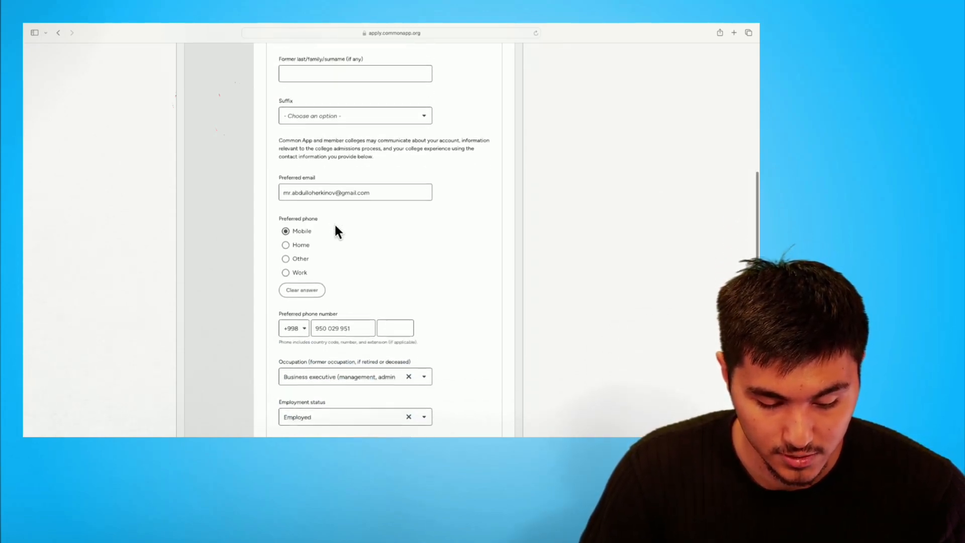
{"action": "scroll", "coordinate": [336, 231], "scroll_direction": "down", "scroll_amount": 3}
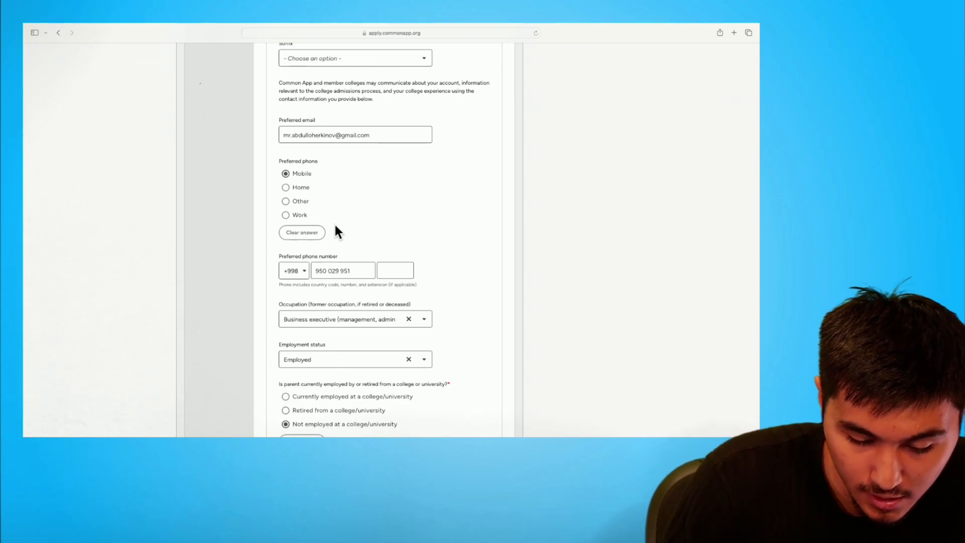
Check the father's business executive job and 2006 Bachelor's, then save Parent 1
{"action": "scroll", "coordinate": [337, 231], "scroll_direction": "down", "scroll_amount": 2}
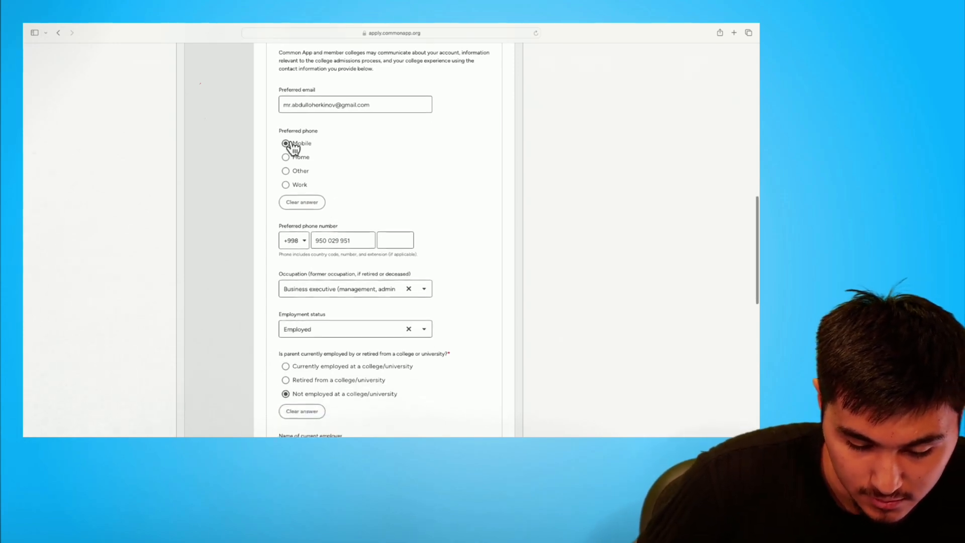
{"action": "scroll", "coordinate": [311, 229], "scroll_direction": "down", "scroll_amount": 2}
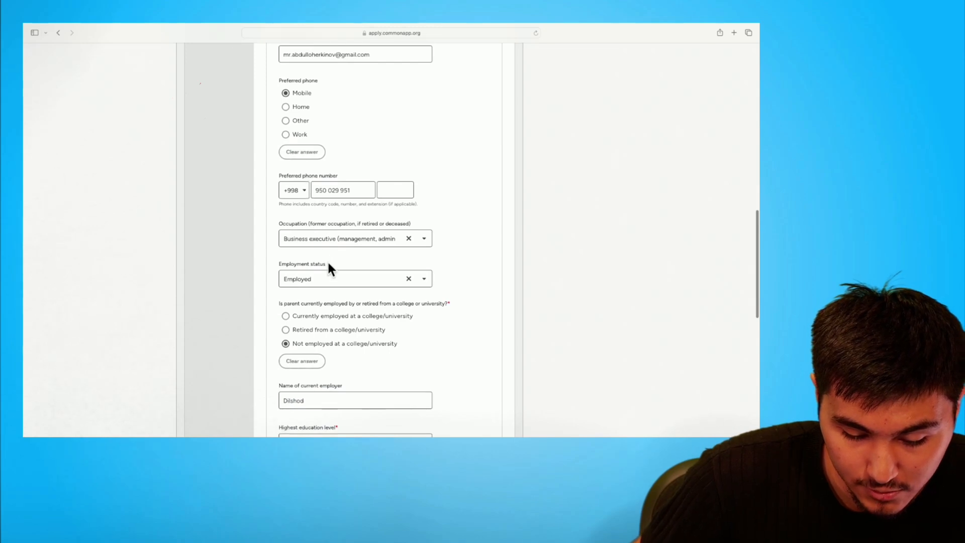
{"action": "scroll", "coordinate": [323, 262], "scroll_direction": "down", "scroll_amount": 1}
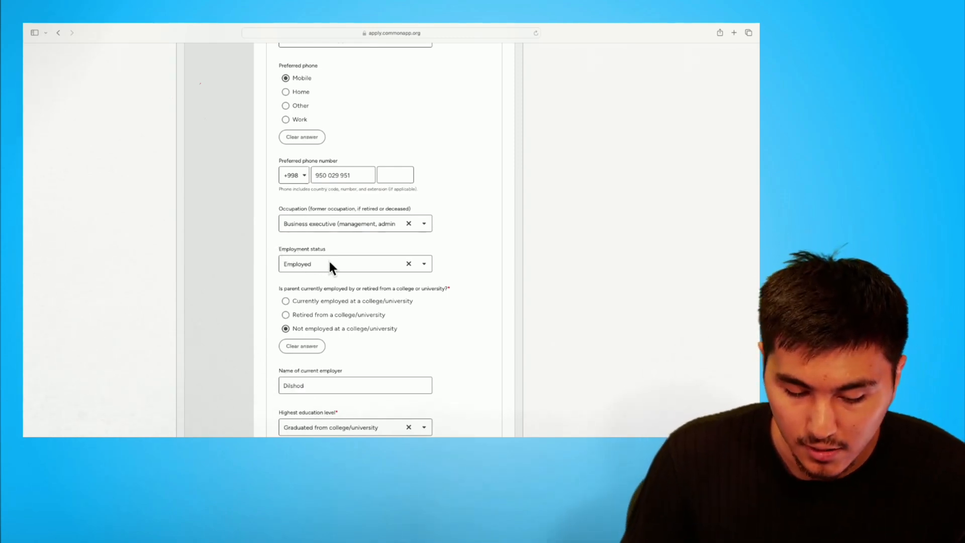
{"action": "scroll", "coordinate": [330, 263], "scroll_direction": "down", "scroll_amount": 2}
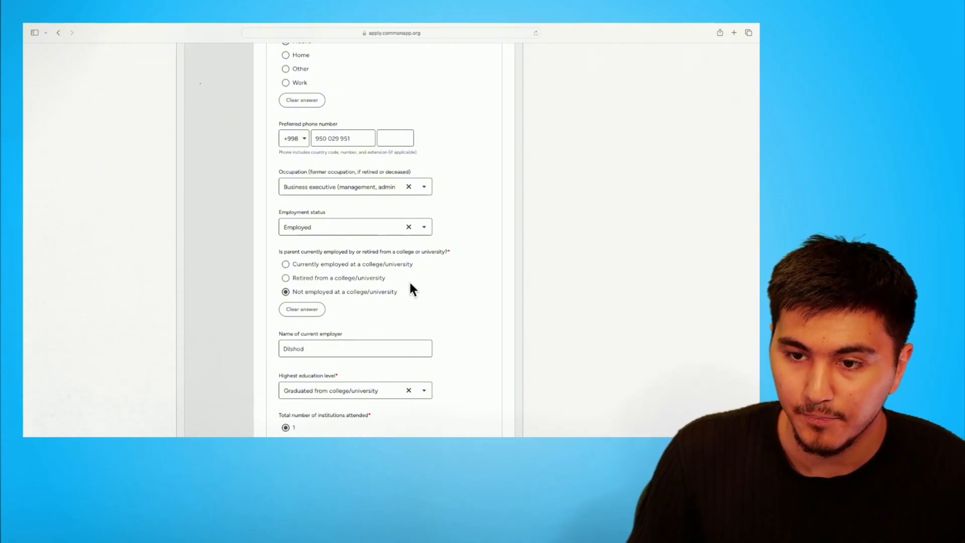
{"action": "scroll", "coordinate": [411, 285], "scroll_direction": "down", "scroll_amount": 1}
{"action": "scroll", "coordinate": [410, 284], "scroll_direction": "up", "scroll_amount": 1}
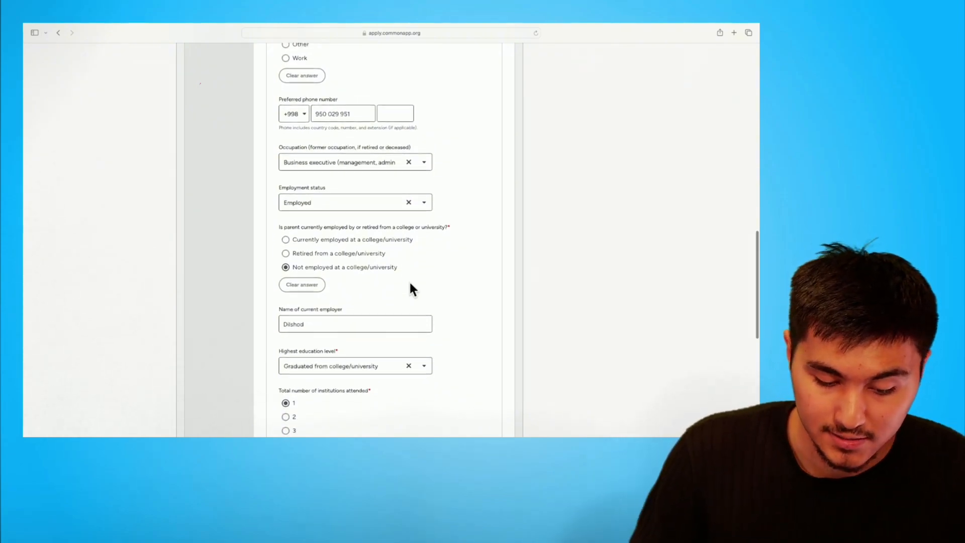
{"action": "scroll", "coordinate": [411, 284], "scroll_direction": "down", "scroll_amount": 1}
{"action": "scroll", "coordinate": [410, 284], "scroll_direction": "up", "scroll_amount": 1}
{"action": "scroll", "coordinate": [410, 285], "scroll_direction": "down", "scroll_amount": 1}
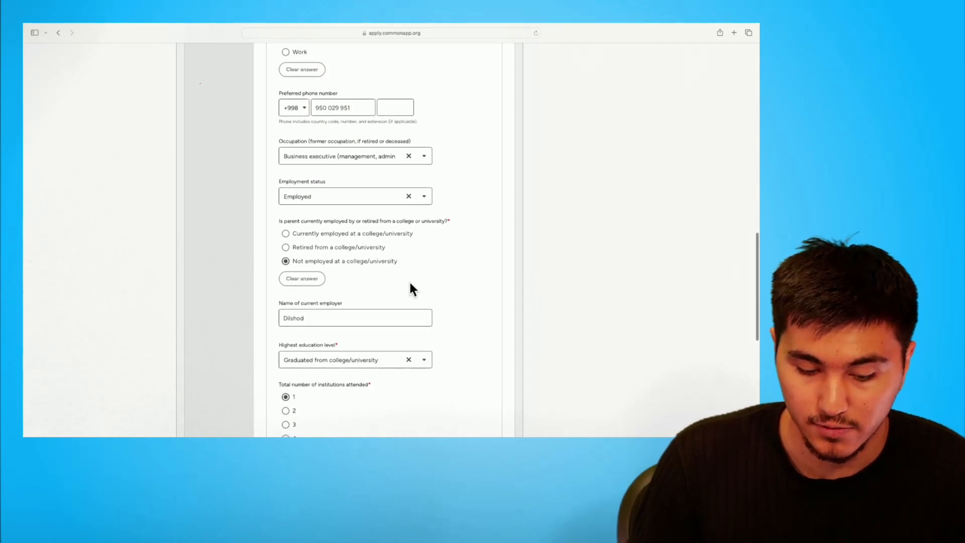
{"action": "scroll", "coordinate": [411, 284], "scroll_direction": "down", "scroll_amount": 3}
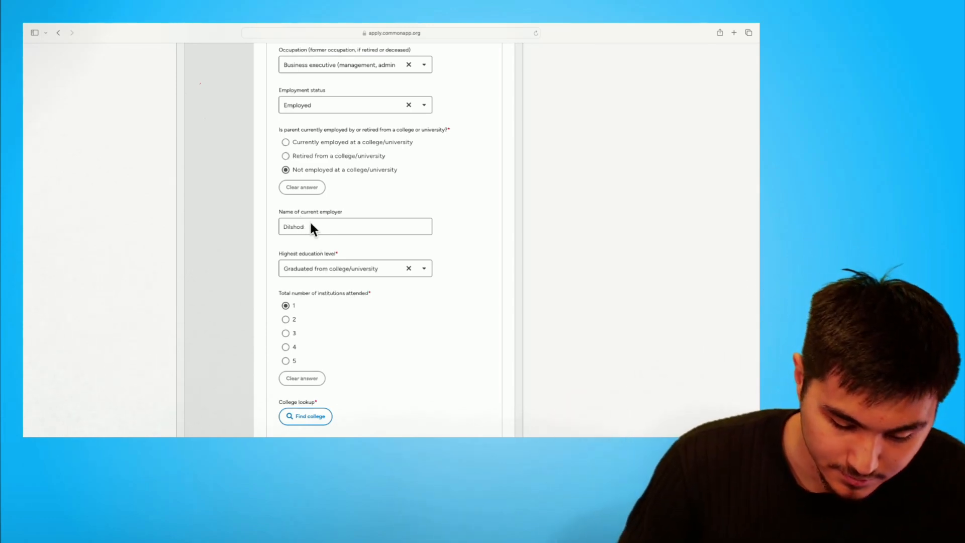
{"action": "scroll", "coordinate": [311, 224], "scroll_direction": "down", "scroll_amount": 2}
{"action": "scroll", "coordinate": [311, 224], "scroll_direction": "down", "scroll_amount": 2}
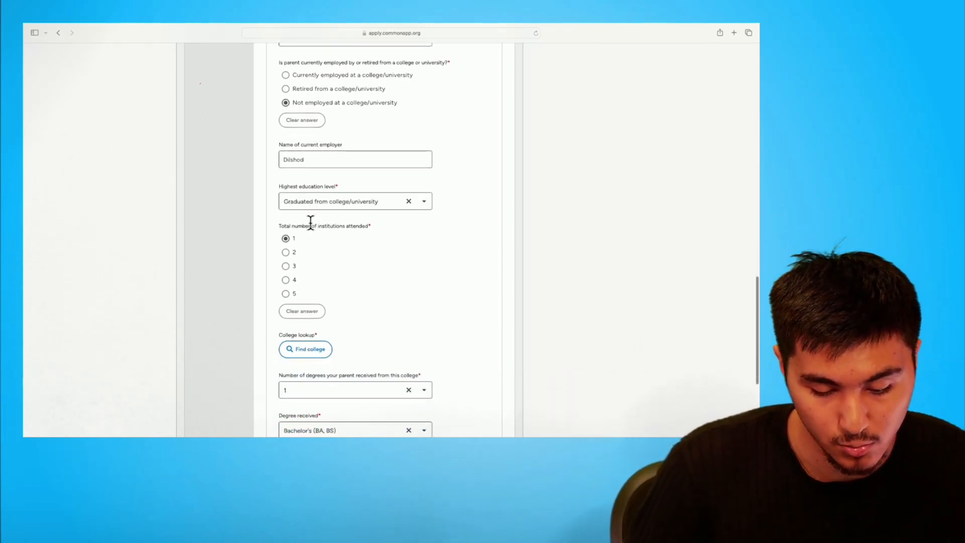
{"action": "scroll", "coordinate": [283, 225], "scroll_direction": "down", "scroll_amount": 5}
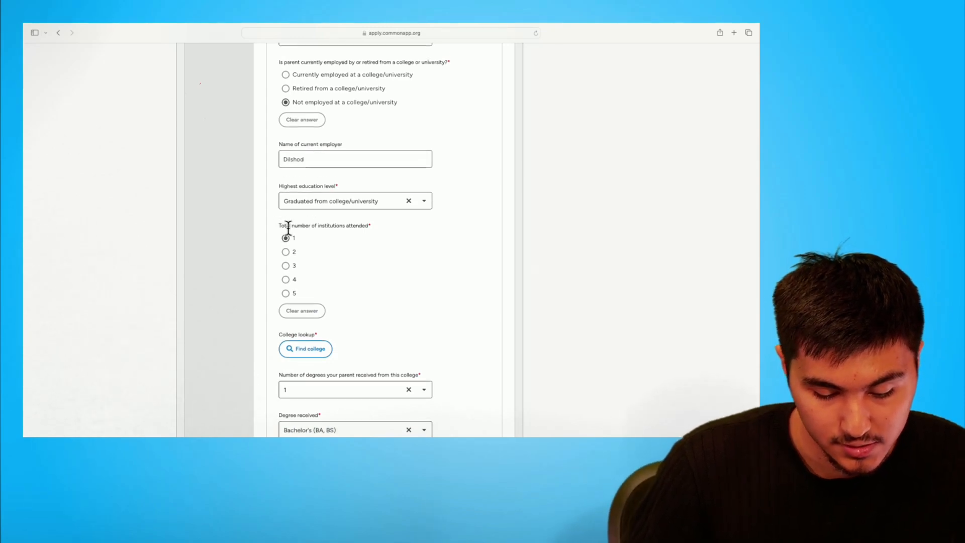
{"action": "scroll", "coordinate": [289, 229], "scroll_direction": "down", "scroll_amount": 4}
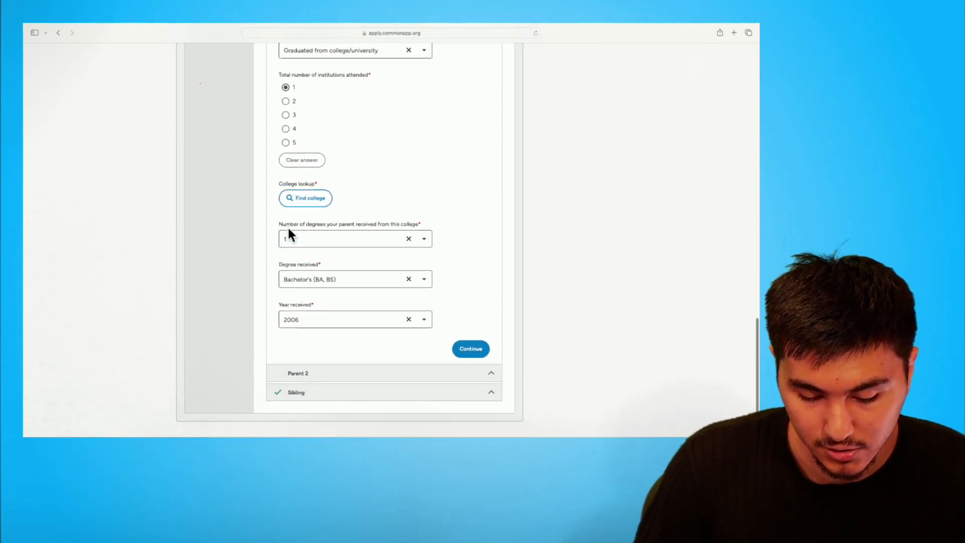
{"action": "left_click", "coordinate": [481, 334]}
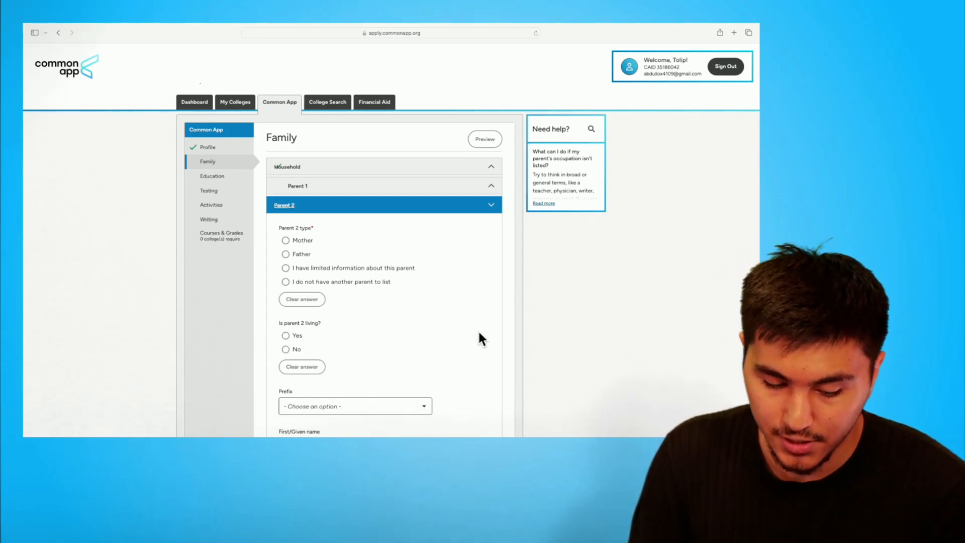
Set Parent 2 type to Mother and save it to reach the Sibling section
{"action": "left_click", "coordinate": [301, 242]}
{"action": "scroll", "coordinate": [304, 247], "scroll_direction": "down", "scroll_amount": 2}
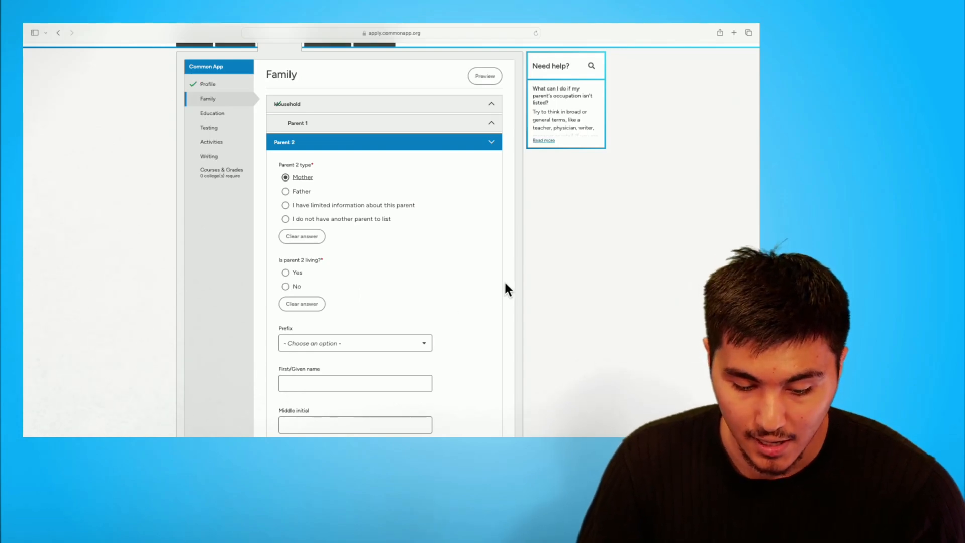
{"action": "scroll", "coordinate": [505, 286], "scroll_direction": "down", "scroll_amount": 10}
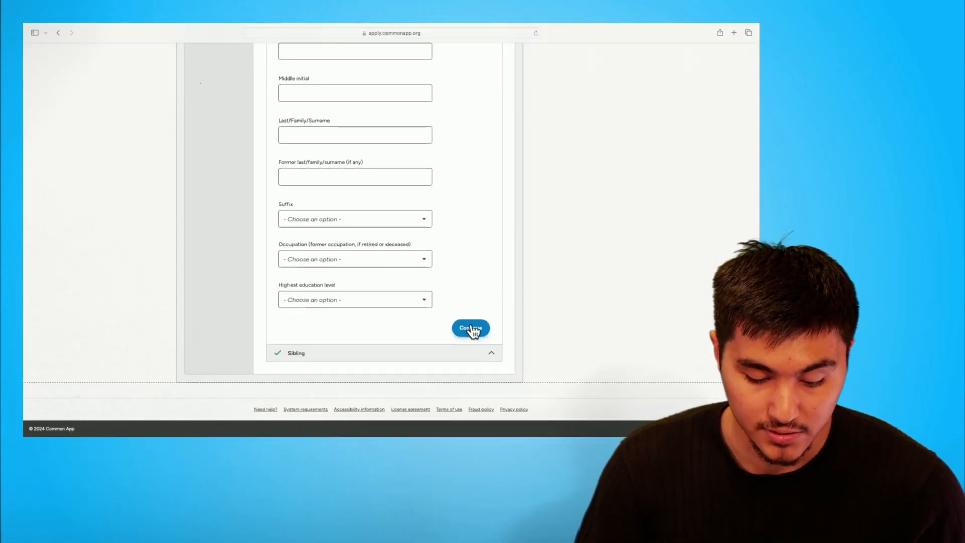
{"action": "left_click", "coordinate": [471, 329]}
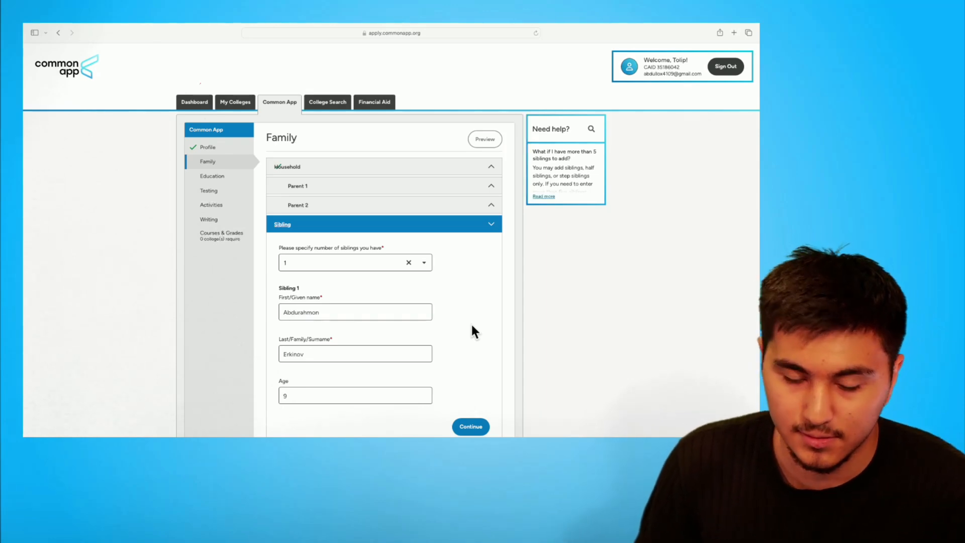
Confirm the sibling's age of 9 and save the sibling details
{"action": "scroll", "coordinate": [431, 326], "scroll_direction": "down", "scroll_amount": 3}
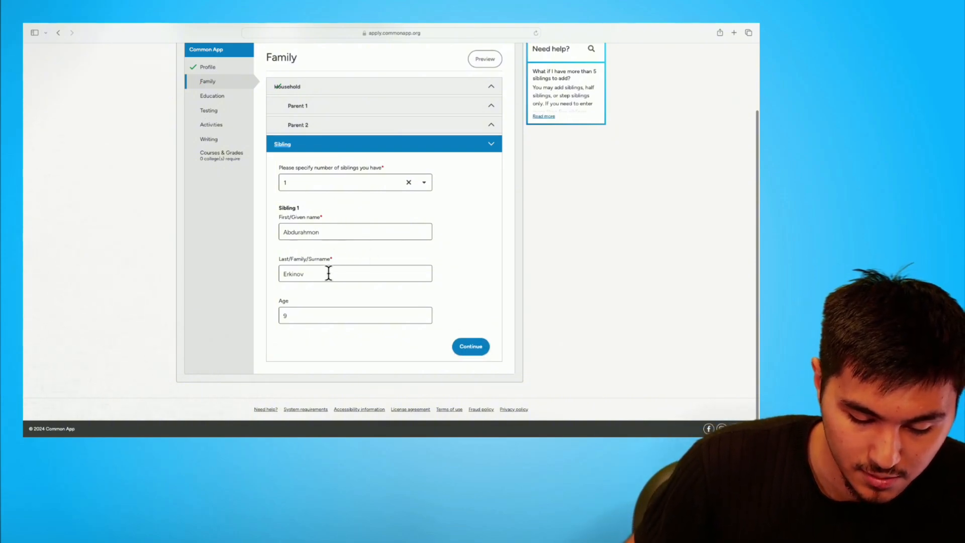
{"action": "left_click", "coordinate": [315, 313]}
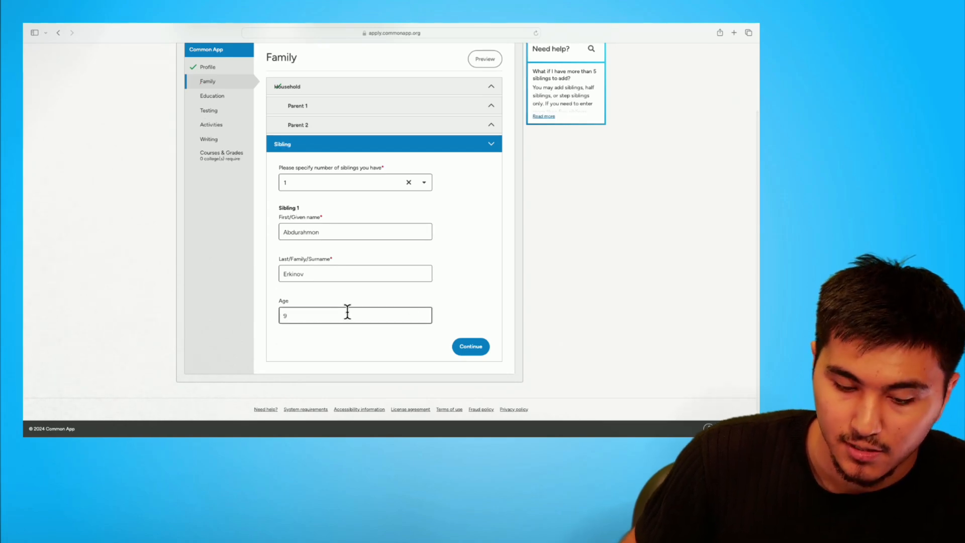
{"action": "left_click", "coordinate": [481, 294]}
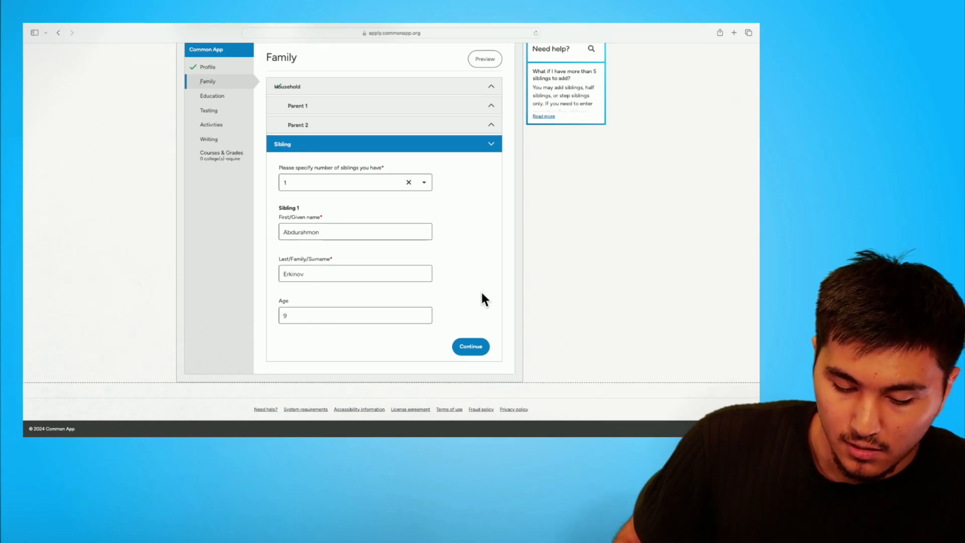
{"action": "left_click", "coordinate": [471, 344]}
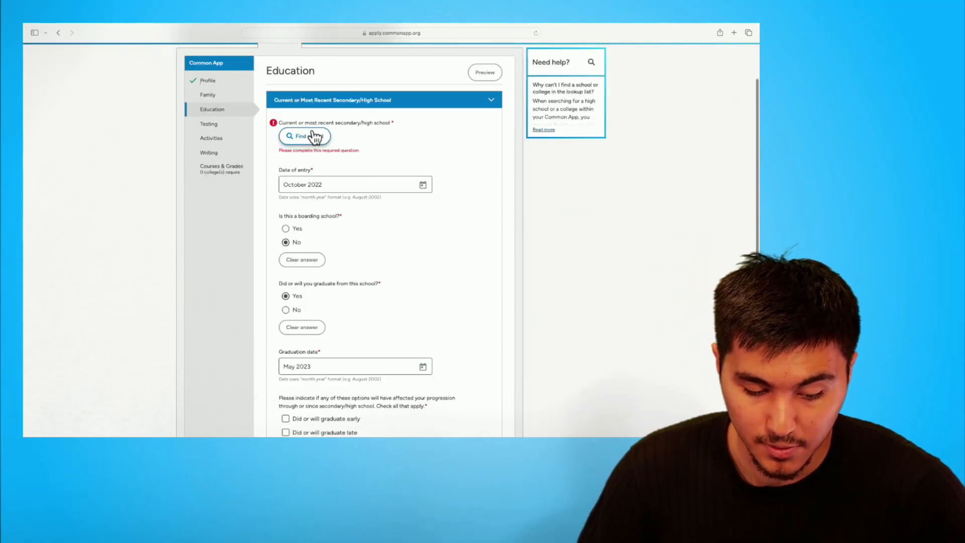
Search for '126 school', choose 'I don't see my high school in this list', and continue
{"action": "left_click", "coordinate": [314, 137]}
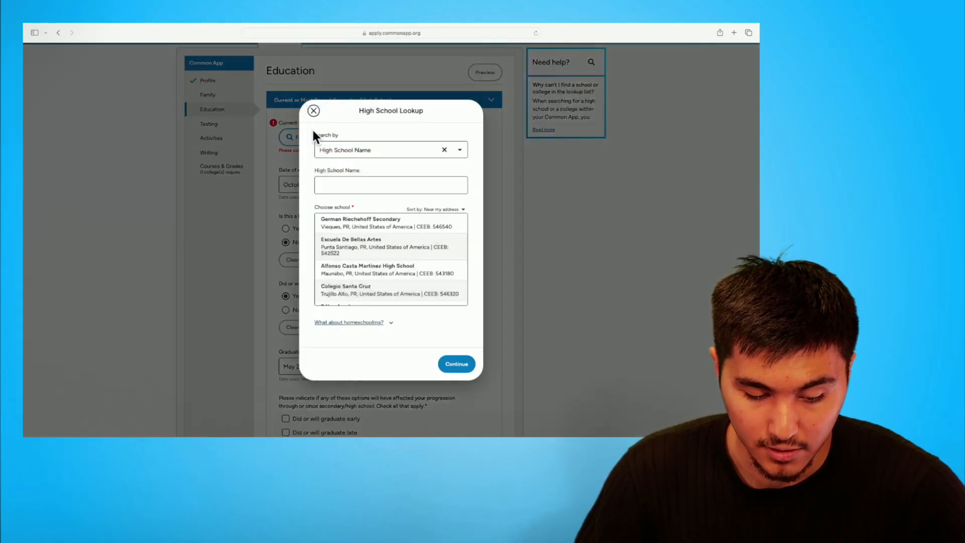
{"action": "left_click", "coordinate": [331, 181]}
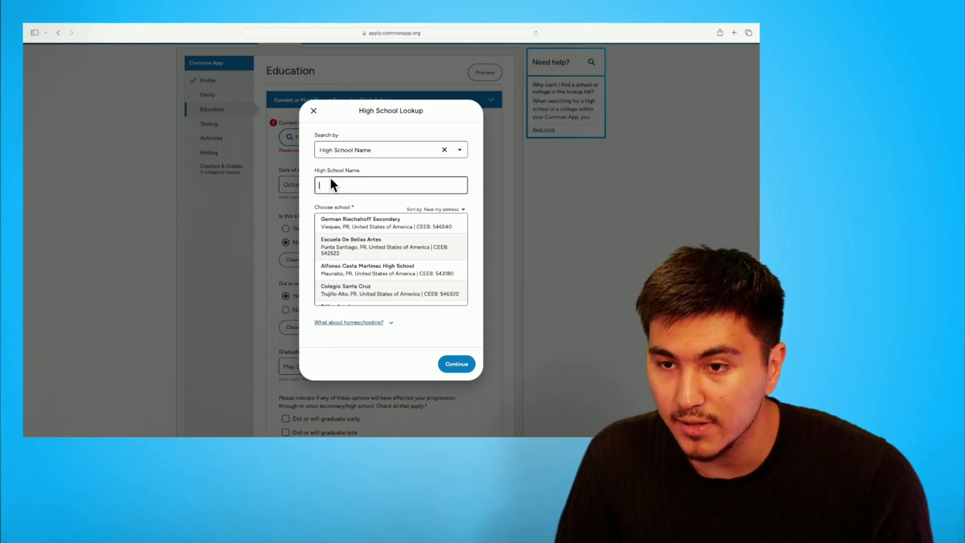
{"action": "type", "text": "126"}
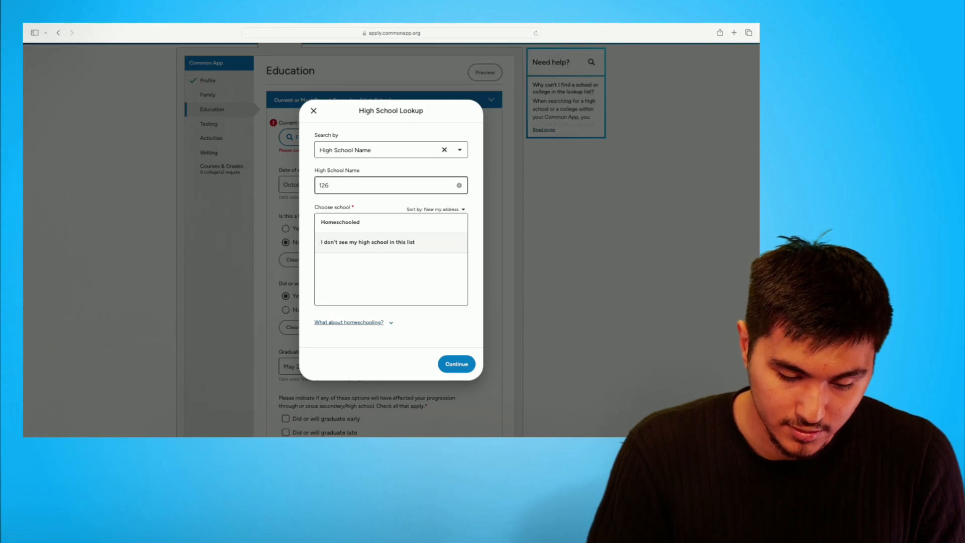
{"action": "type", "text": " school"}
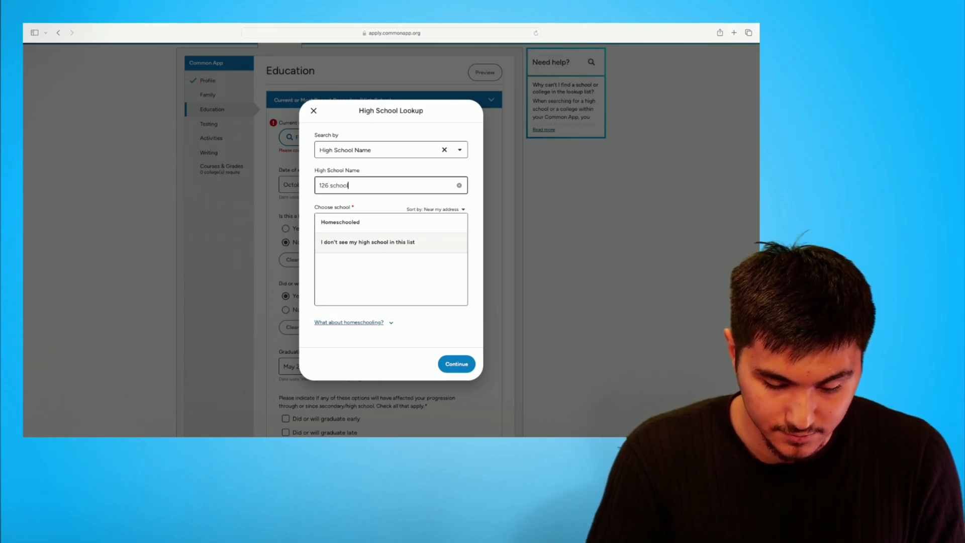
{"action": "left_click", "coordinate": [346, 240]}
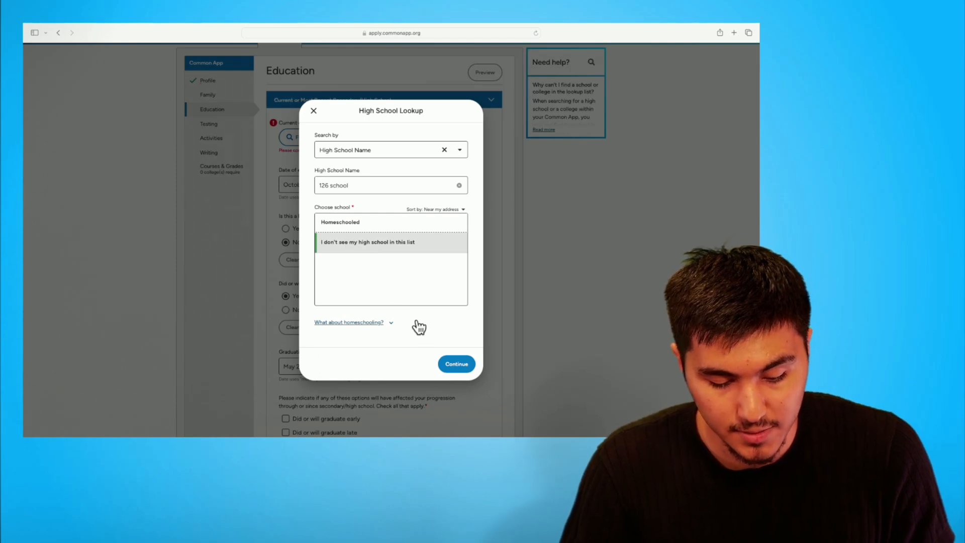
{"action": "left_click", "coordinate": [452, 366]}
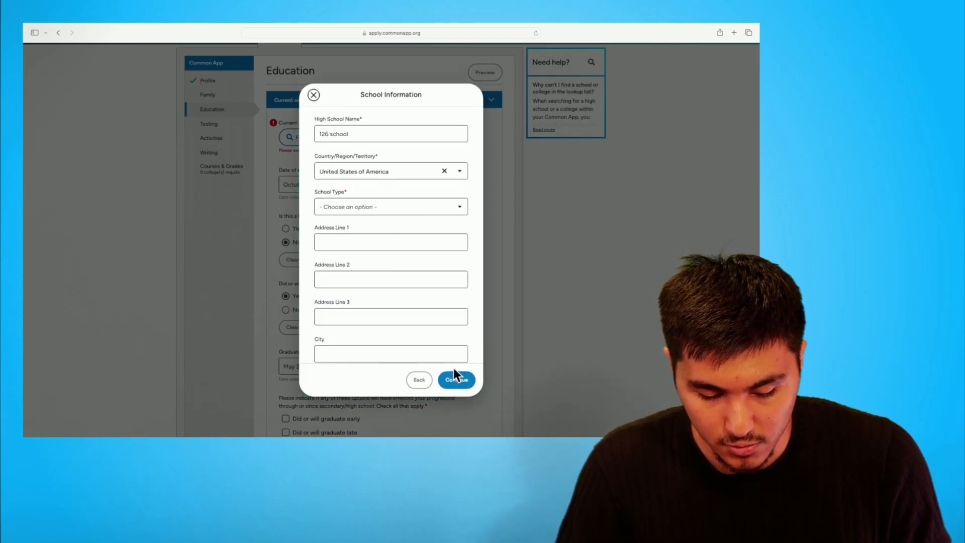
Set the school's country to Uzbekistan and school type to Public
{"action": "left_click", "coordinate": [373, 171]}
{"action": "type", "text": "uzb"}
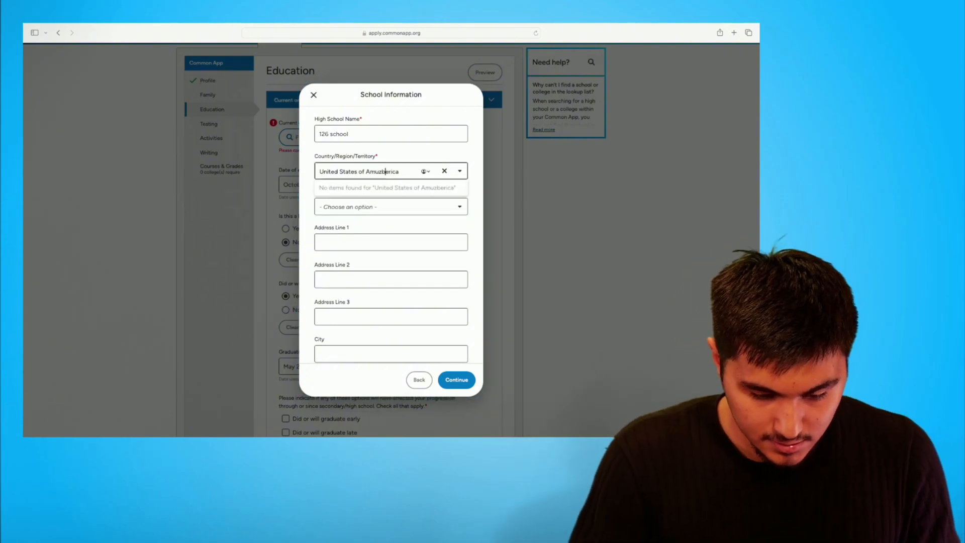
{"action": "key", "text": "BackSpace"}
{"action": "key", "text": "BackSpace"}
{"action": "key", "text": "BackSpace"}
{"action": "key", "text": "super+a"}
{"action": "key", "text": "BackSpace"}
{"action": "type", "text": "uzb"}
{"action": "left_click", "coordinate": [373, 187]}
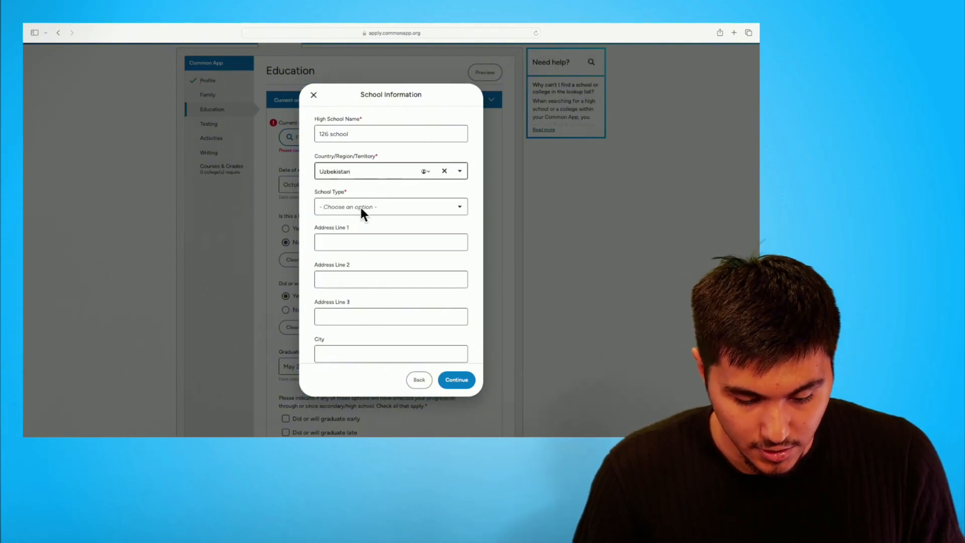
{"action": "left_click", "coordinate": [362, 209]}
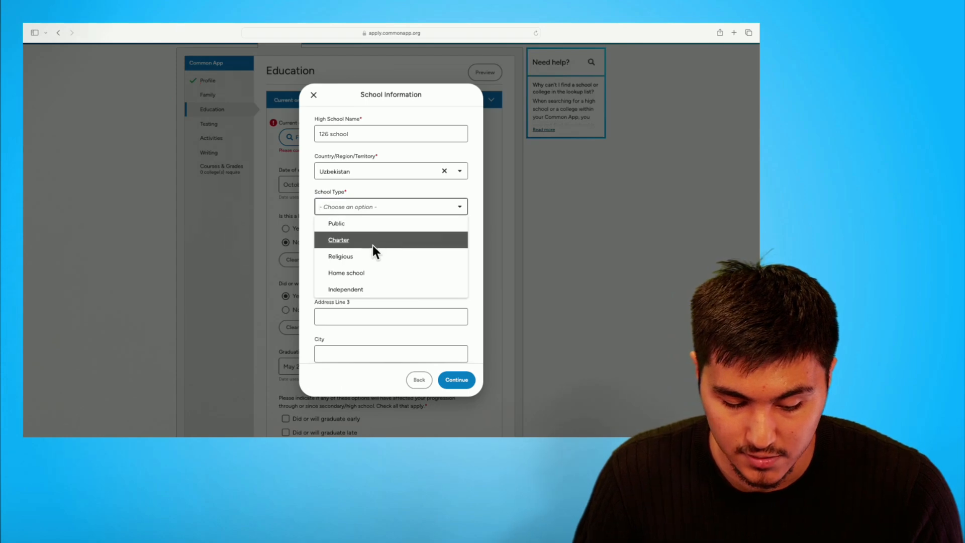
{"action": "scroll", "coordinate": [358, 264], "scroll_direction": "down", "scroll_amount": 2}
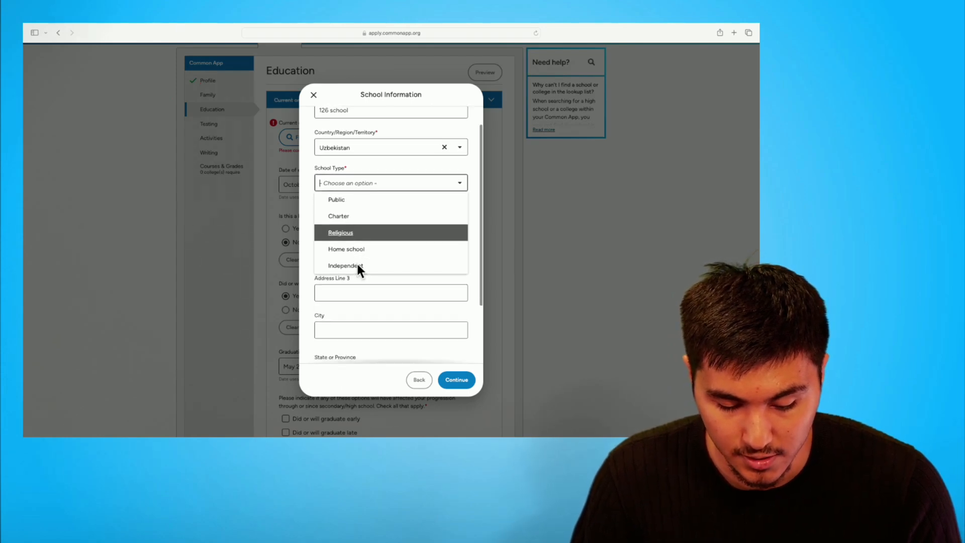
{"action": "scroll", "coordinate": [357, 262], "scroll_direction": "up", "scroll_amount": 2}
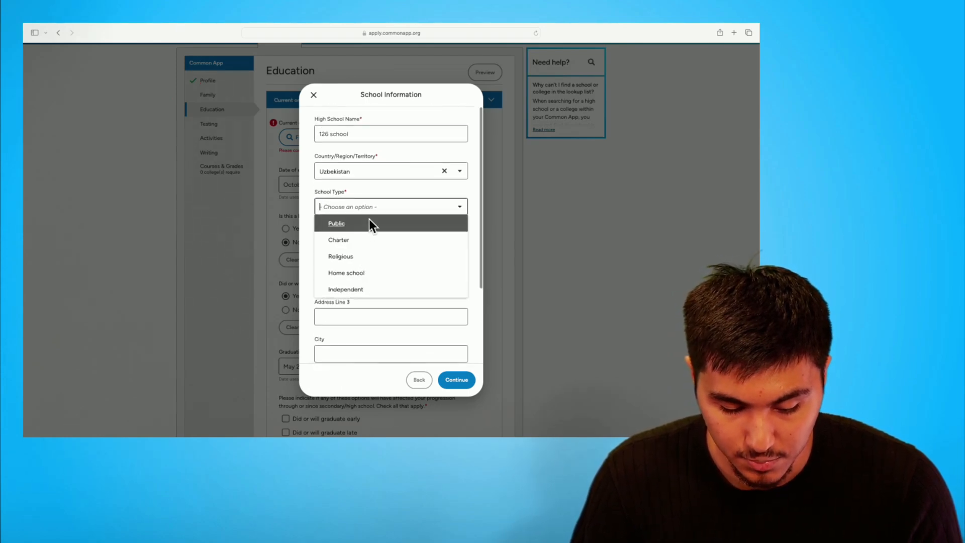
{"action": "left_click", "coordinate": [369, 222]}
Fill in the school's address lines, city Tshkent, state and postal code, then save
{"action": "left_click", "coordinate": [359, 238]}
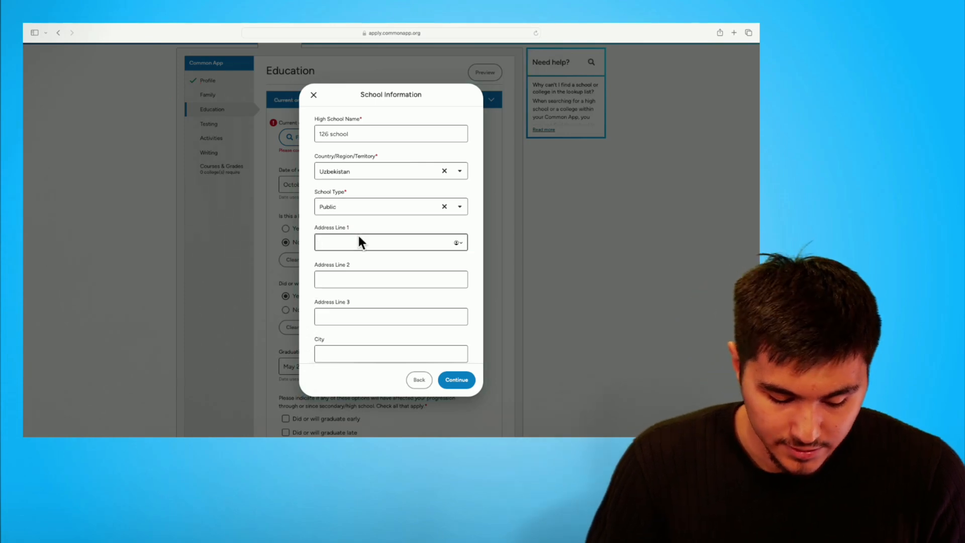
{"action": "type", "text": "121"}
{"action": "left_click", "coordinate": [305, 296]}
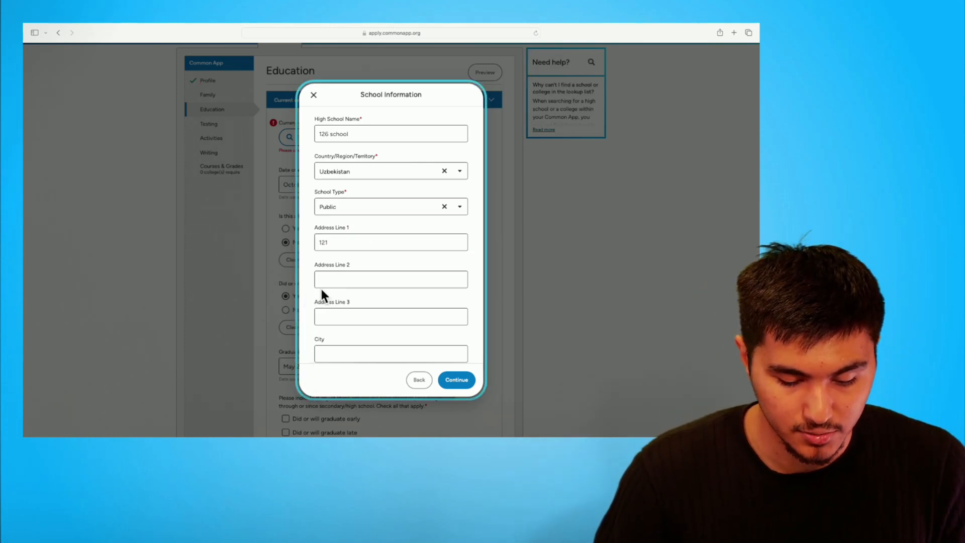
{"action": "left_click", "coordinate": [323, 282]}
{"action": "type", "text": "sdshd"}
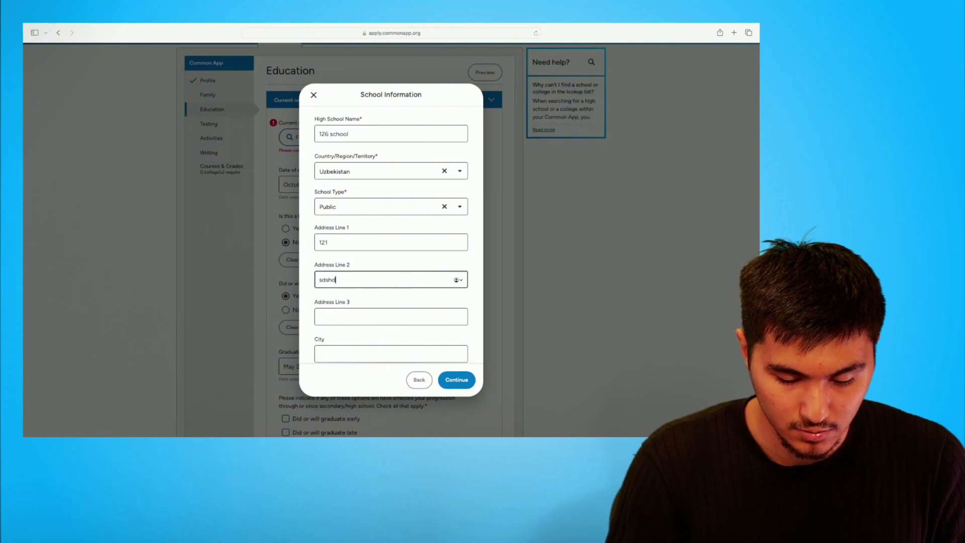
{"action": "type", "text": "jsfjs"}
{"action": "scroll", "coordinate": [334, 316], "scroll_direction": "down", "scroll_amount": 2}
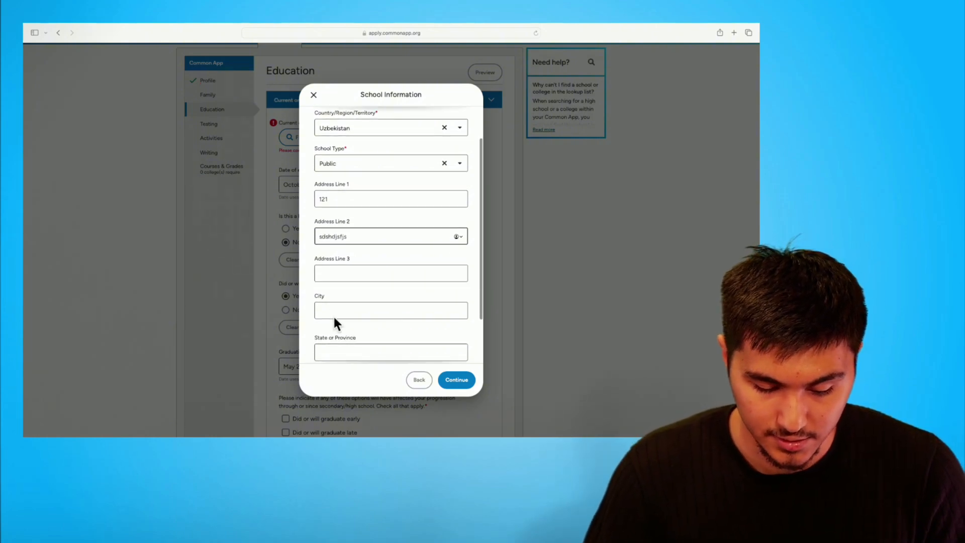
{"action": "left_click", "coordinate": [340, 311]}
{"action": "type", "text": "Tshkent"}
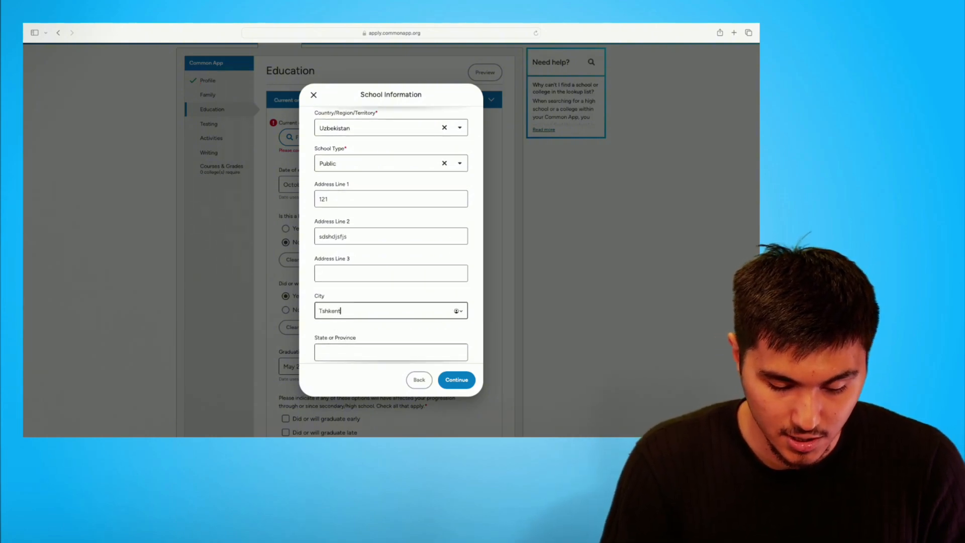
{"action": "scroll", "coordinate": [345, 314], "scroll_direction": "down", "scroll_amount": 2}
{"action": "left_click", "coordinate": [354, 305]}
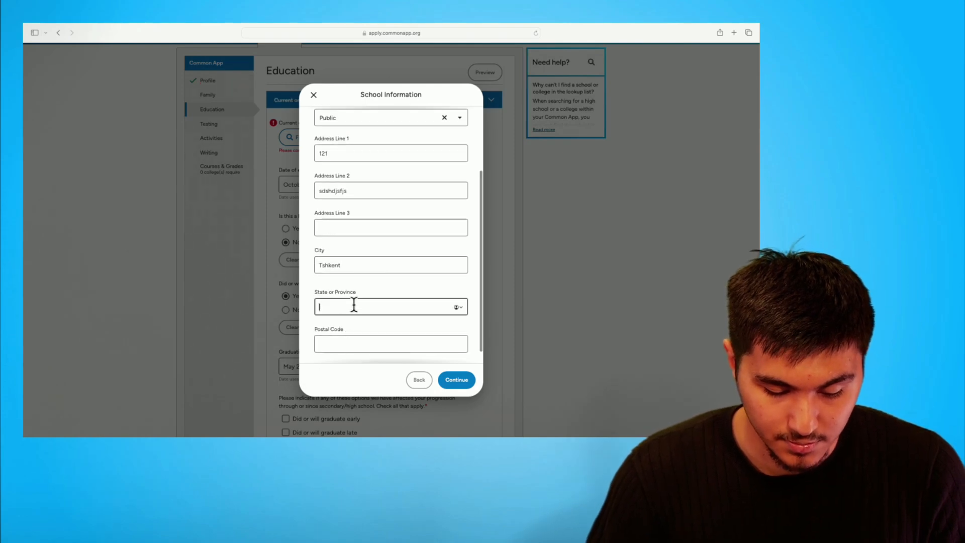
{"action": "type", "text": "fsdfs"}
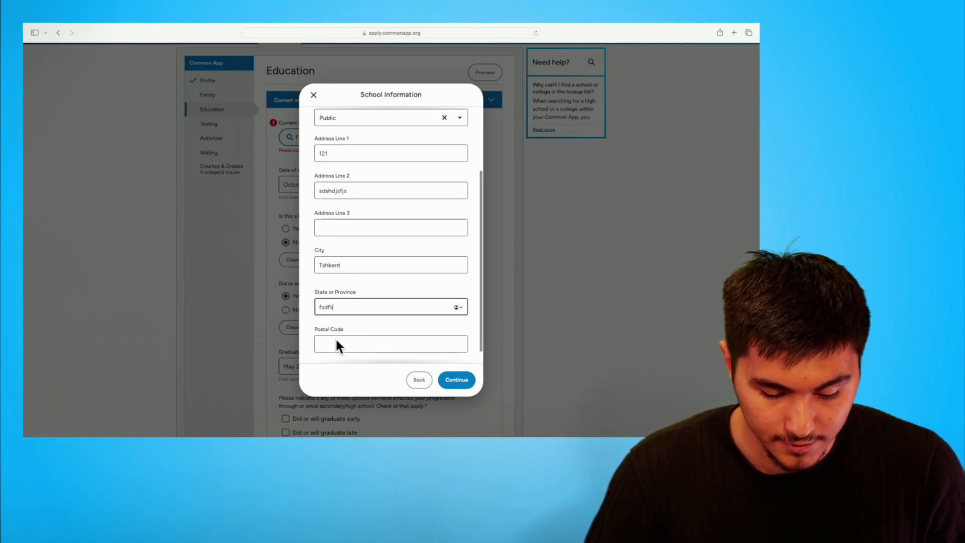
{"action": "left_click", "coordinate": [337, 342]}
{"action": "type", "text": "sdfdsfs"}
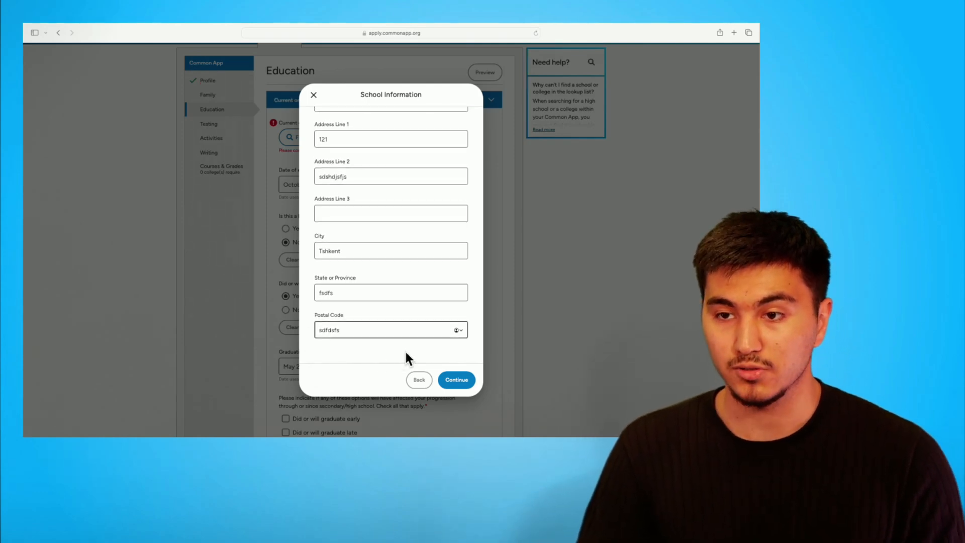
{"action": "left_click", "coordinate": [442, 377]}
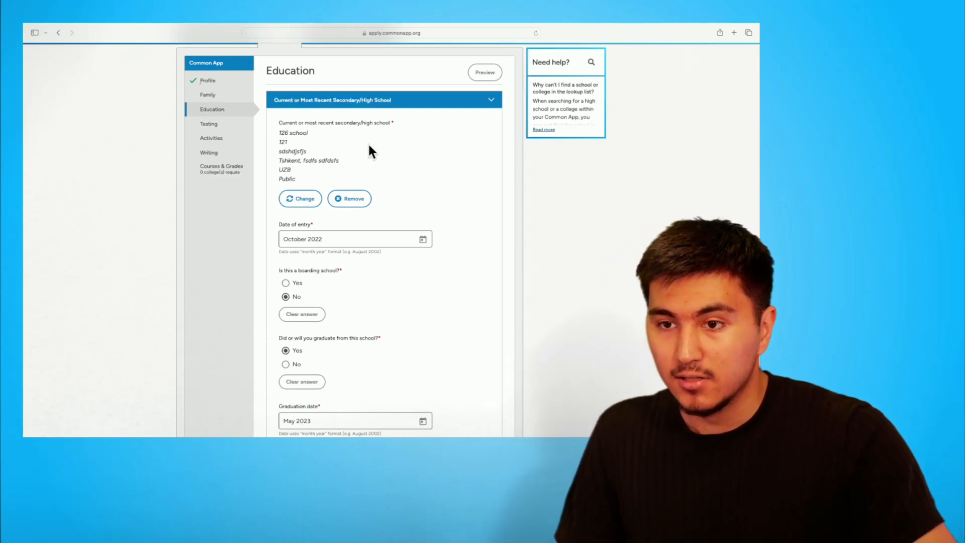
{"action": "scroll", "coordinate": [370, 146], "scroll_direction": "down", "scroll_amount": 2}
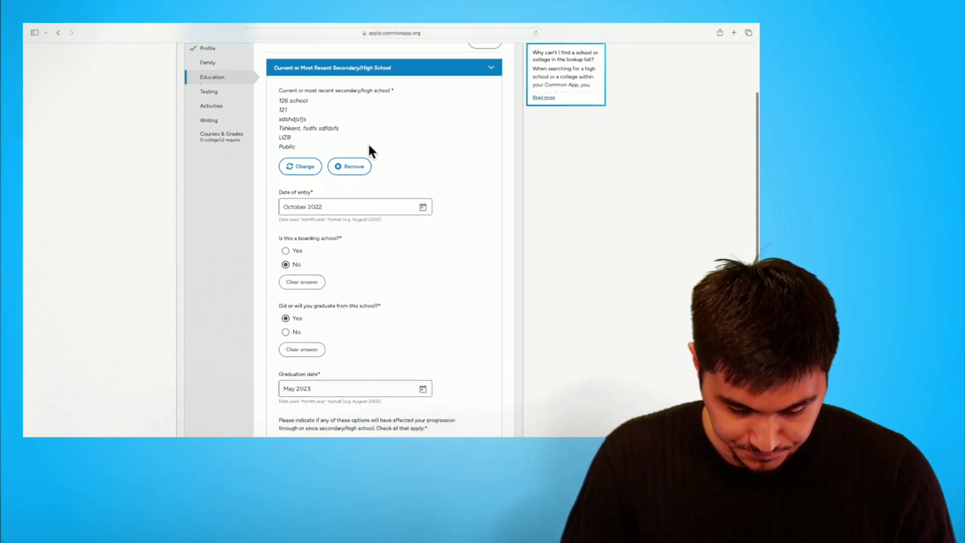
{"action": "scroll", "coordinate": [369, 146], "scroll_direction": "down", "scroll_amount": 1}
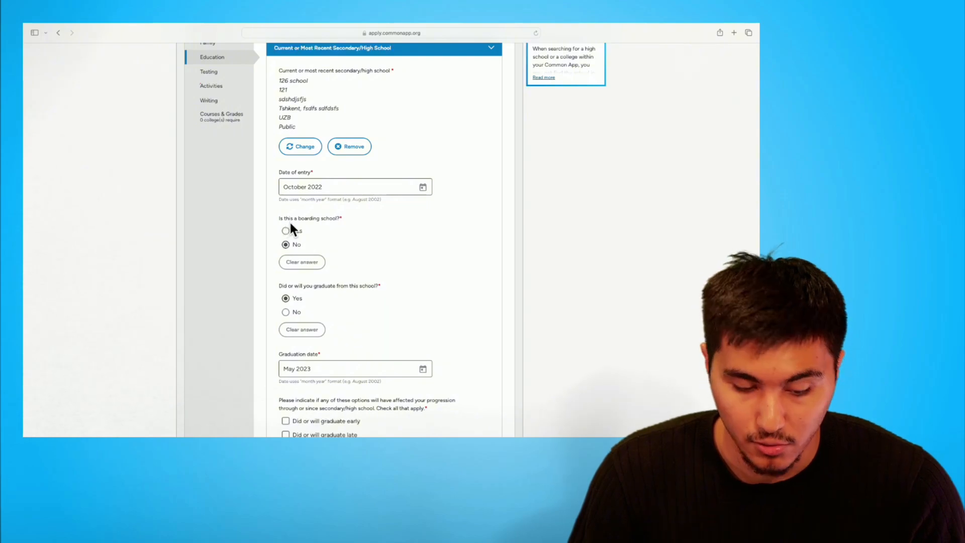
{"action": "scroll", "coordinate": [288, 253], "scroll_direction": "down", "scroll_amount": 1}
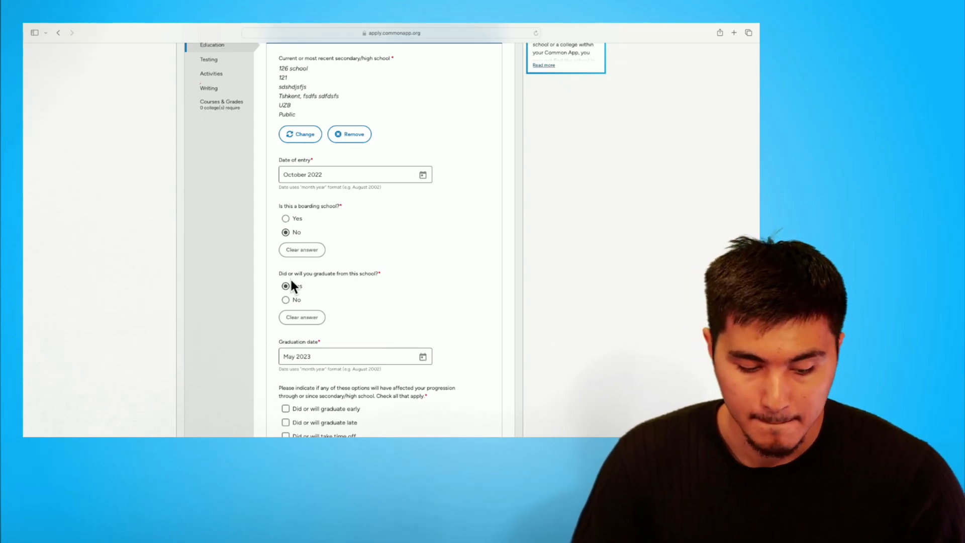
{"action": "scroll", "coordinate": [292, 284], "scroll_direction": "down", "scroll_amount": 3}
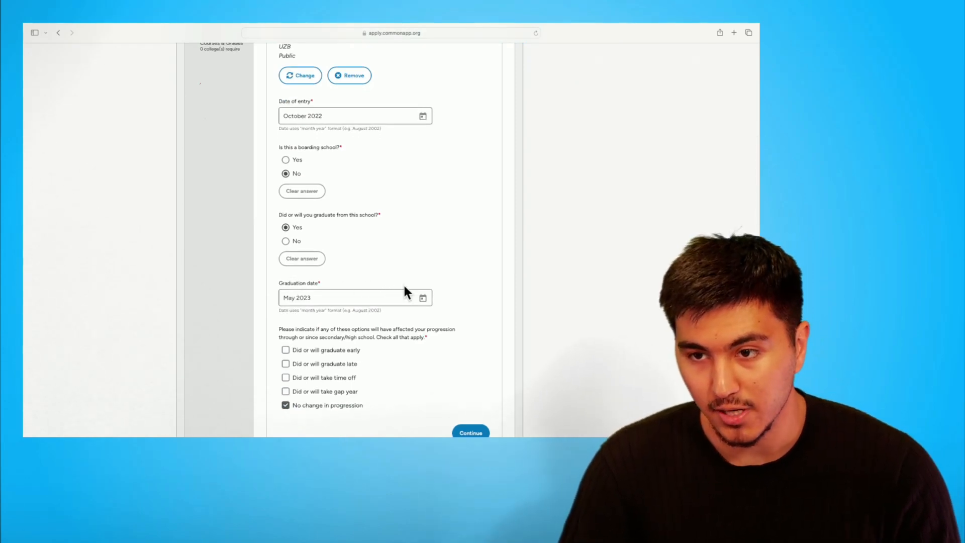
{"action": "scroll", "coordinate": [404, 287], "scroll_direction": "down", "scroll_amount": 1}
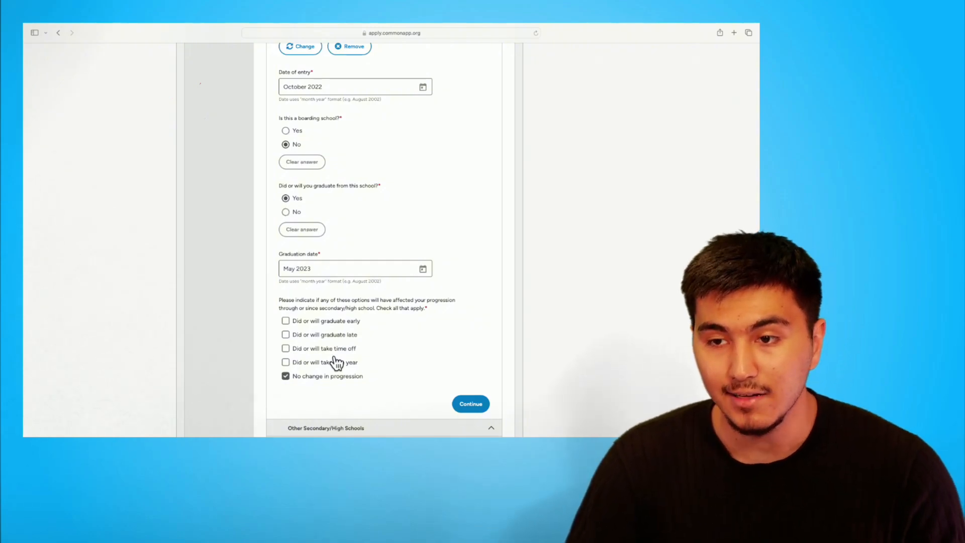
Mark a gap year taken, untick 'No change in progression', and save the section
{"action": "left_click", "coordinate": [336, 362]}
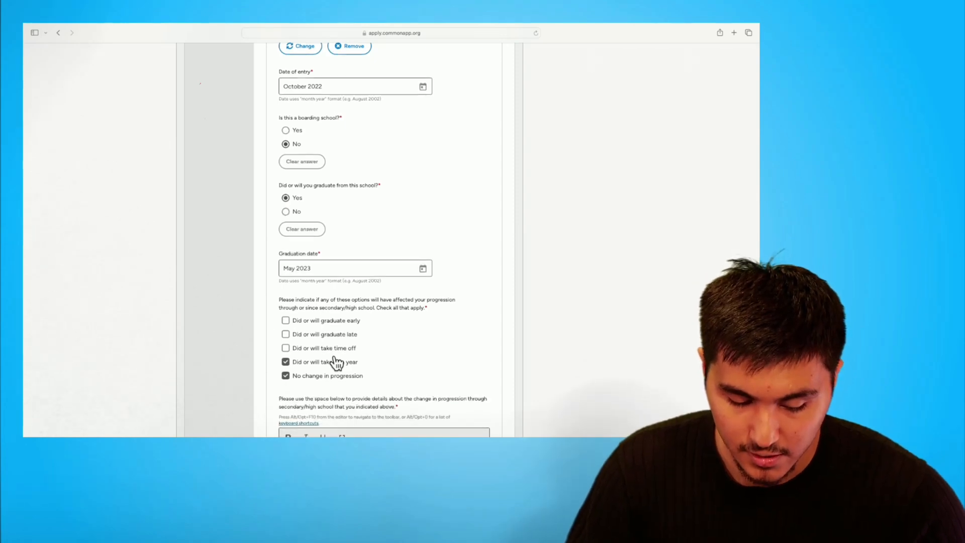
{"action": "scroll", "coordinate": [336, 361], "scroll_direction": "down", "scroll_amount": 2}
{"action": "left_click", "coordinate": [324, 320]}
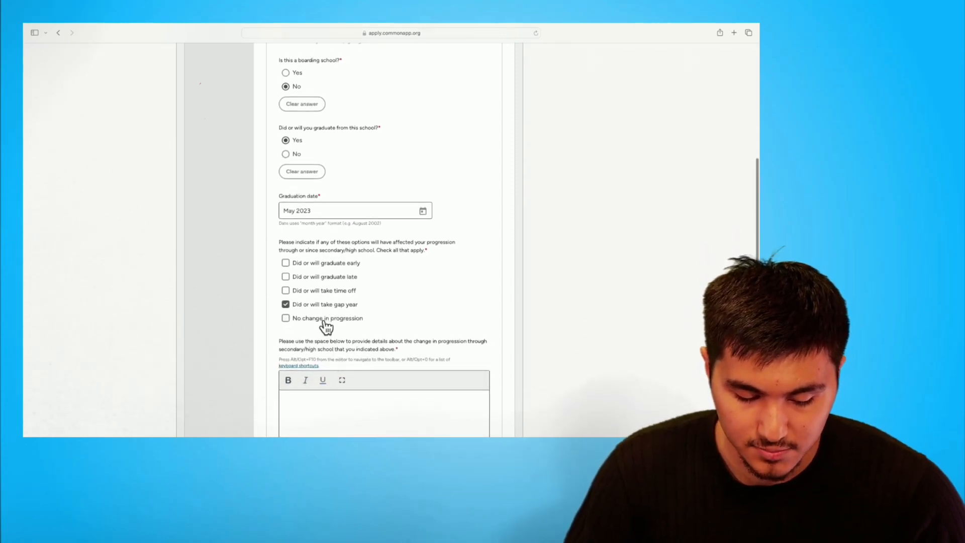
{"action": "scroll", "coordinate": [326, 327], "scroll_direction": "down", "scroll_amount": 4}
{"action": "left_click", "coordinate": [325, 319]}
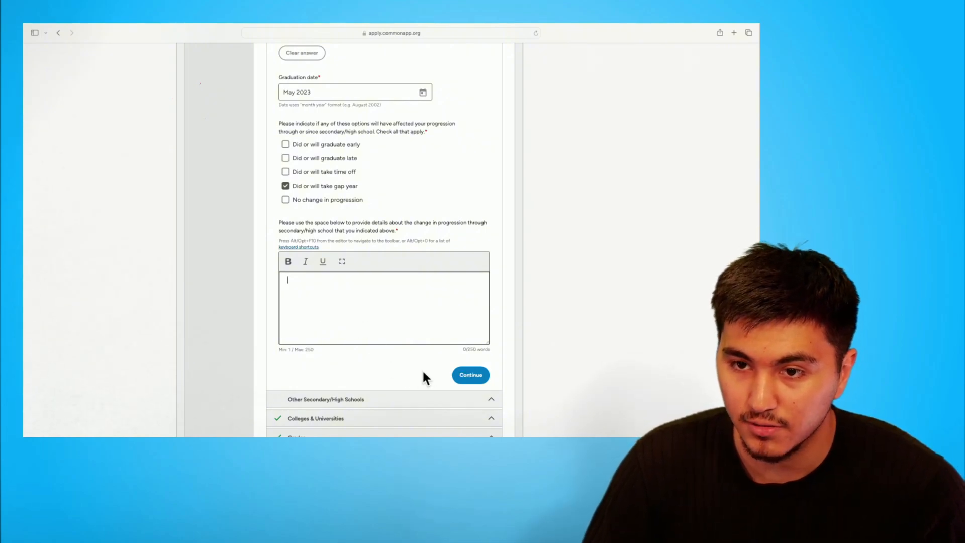
{"action": "left_click", "coordinate": [459, 374]}
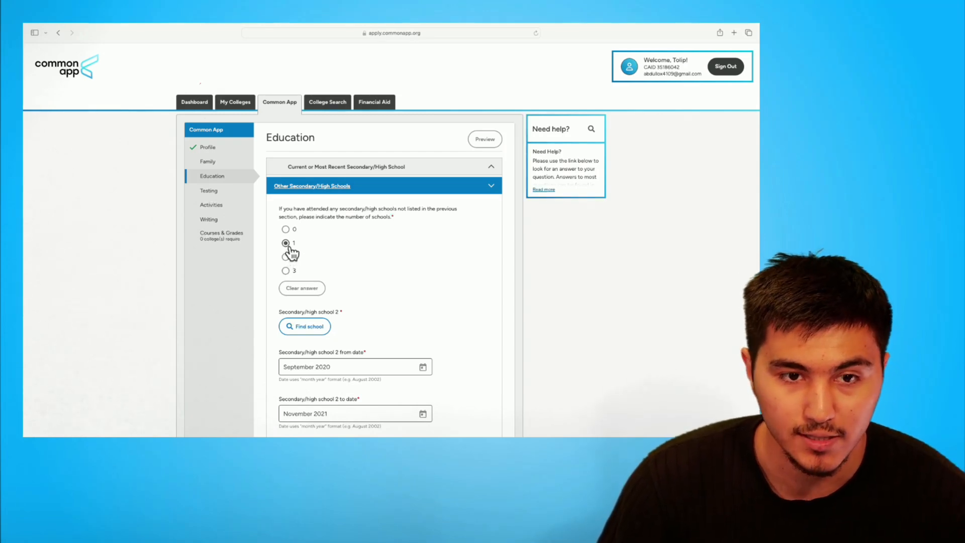
Look up the second school by typing '126 schiol' in High School Lookup
{"action": "scroll", "coordinate": [358, 285], "scroll_direction": "down", "scroll_amount": 2}
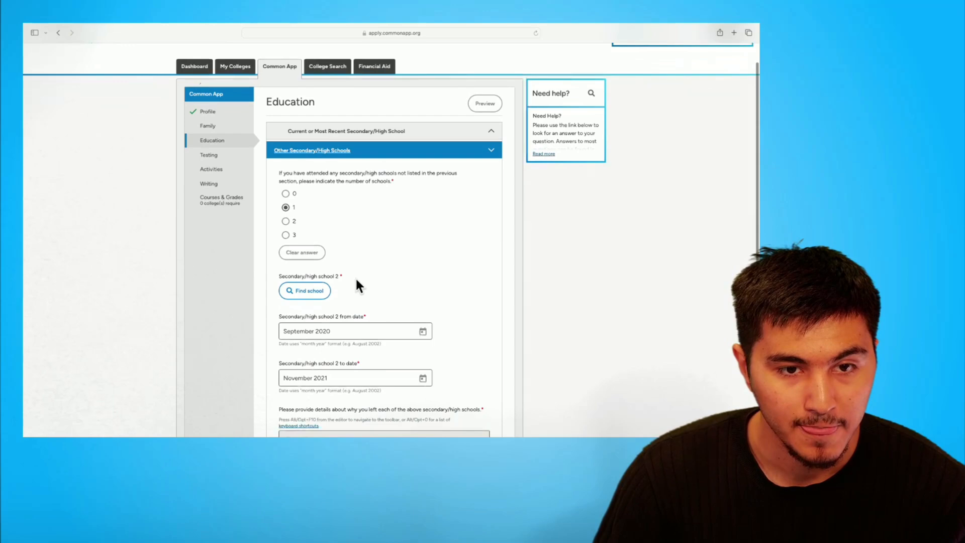
{"action": "left_click", "coordinate": [303, 290]}
{"action": "left_click", "coordinate": [356, 184]}
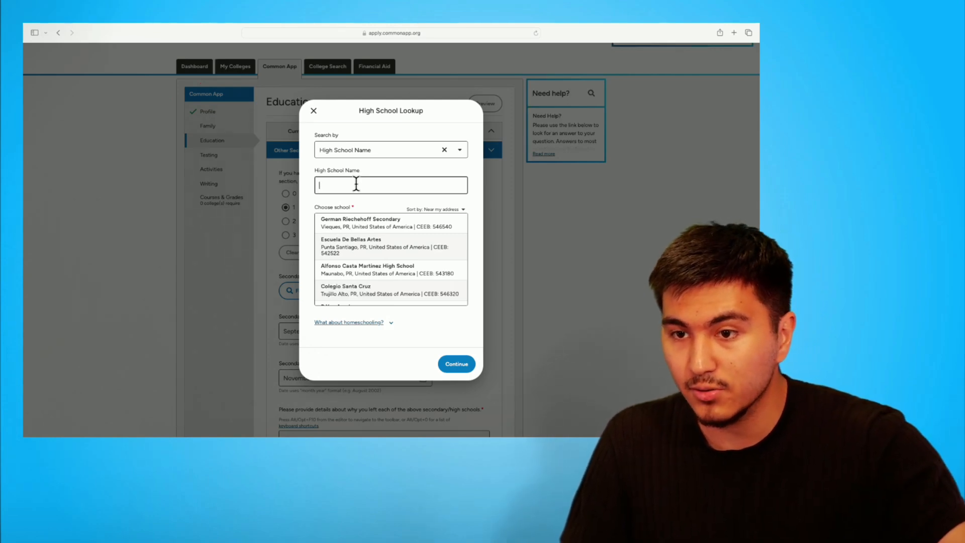
{"action": "type", "text": "1267"}
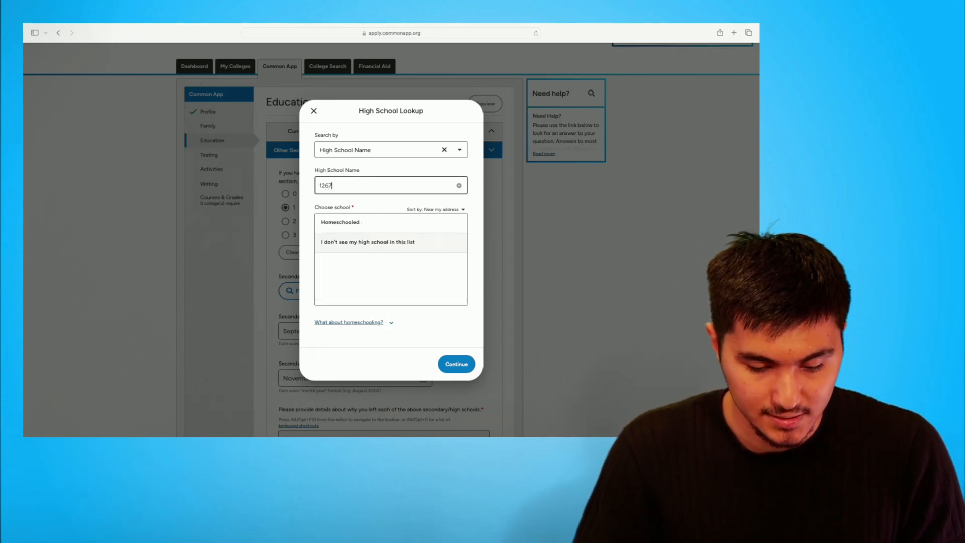
{"action": "key", "text": "BackSpace"}
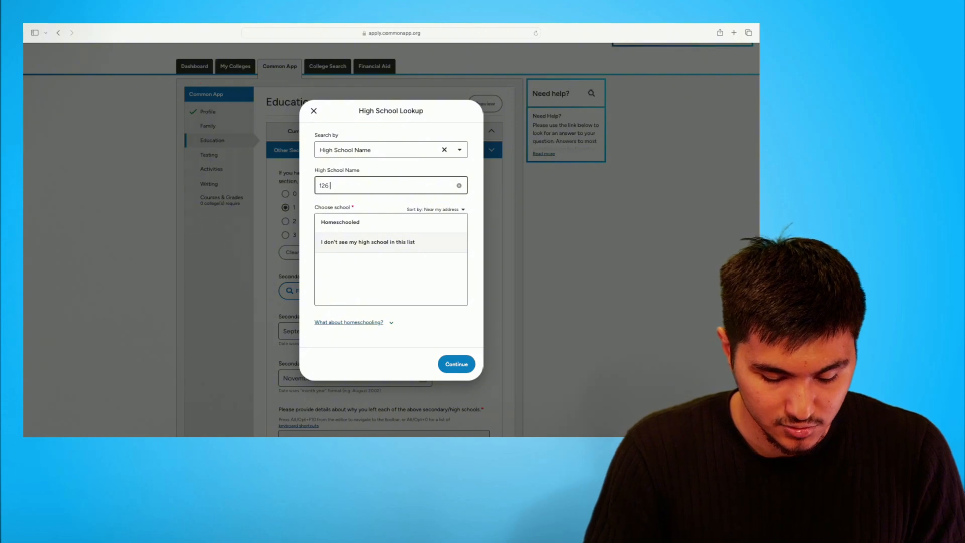
{"action": "type", "text": "schiol"}
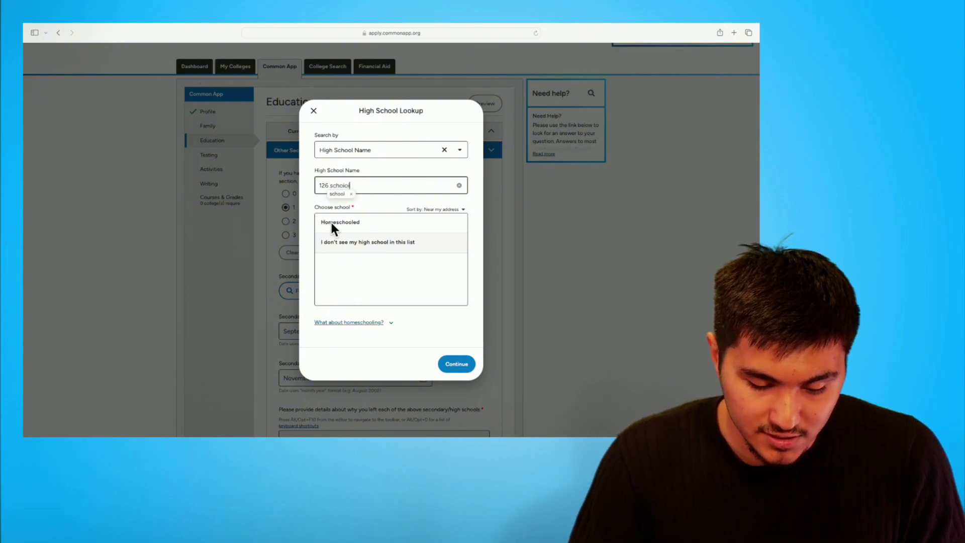
{"action": "left_click", "coordinate": [461, 367]}
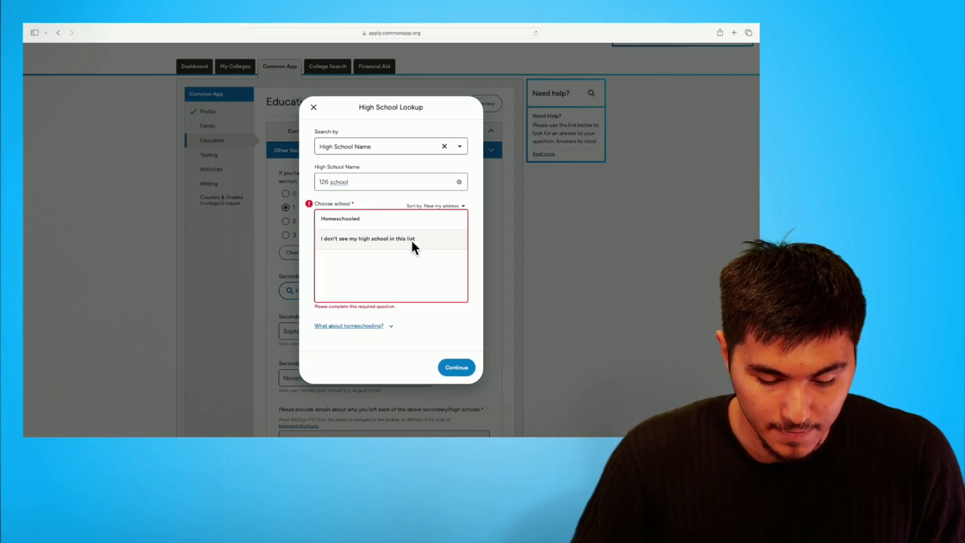
Choose 'I don't see my high school in this list', then close School Information unsaved
{"action": "left_click", "coordinate": [403, 221]}
{"action": "left_click", "coordinate": [399, 242]}
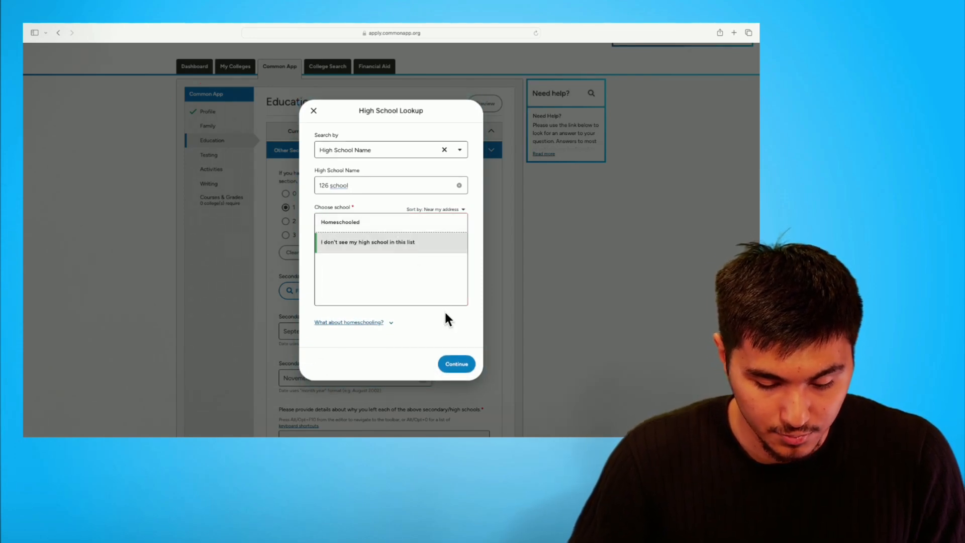
{"action": "left_click", "coordinate": [453, 361]}
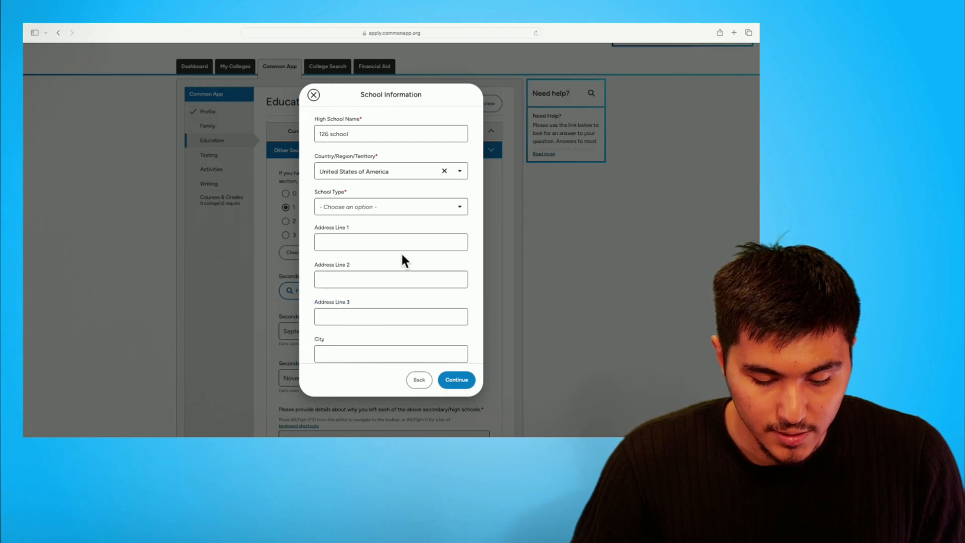
{"action": "scroll", "coordinate": [402, 259], "scroll_direction": "down", "scroll_amount": 3}
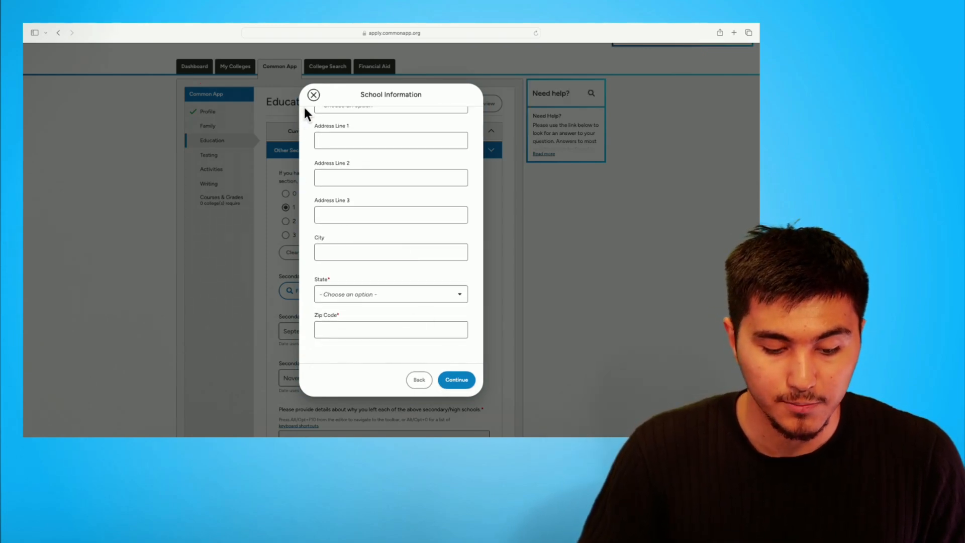
{"action": "left_click", "coordinate": [313, 95]}
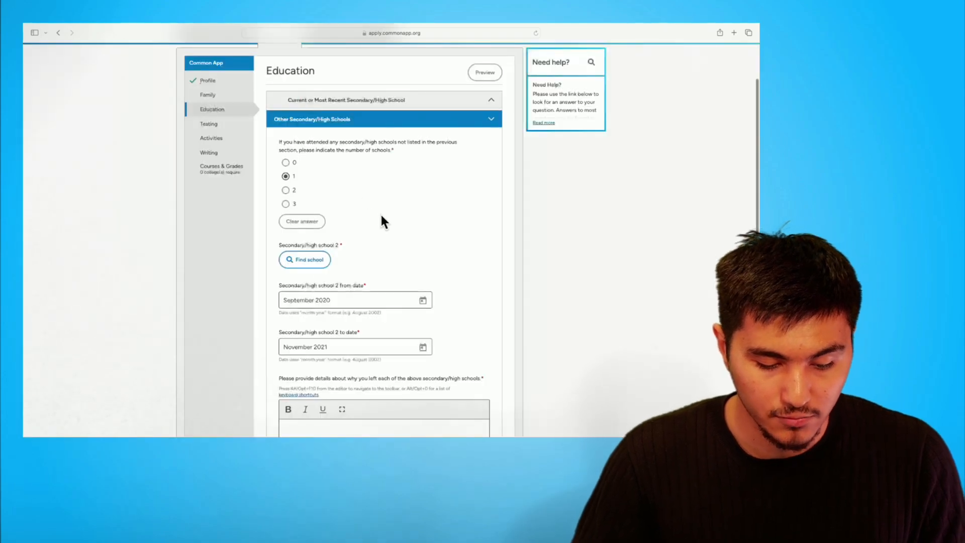
{"action": "scroll", "coordinate": [383, 211], "scroll_direction": "down", "scroll_amount": 1}
{"action": "scroll", "coordinate": [383, 211], "scroll_direction": "down", "scroll_amount": 1}
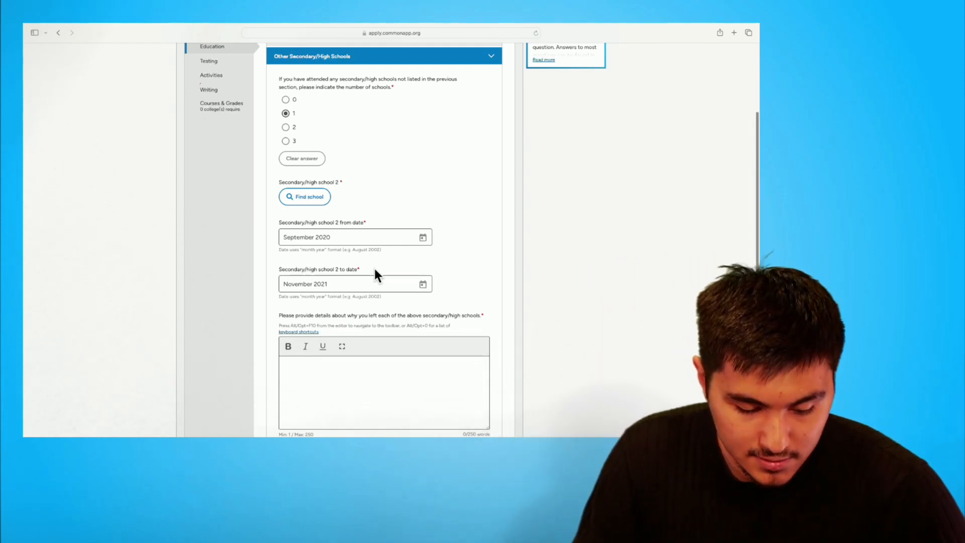
{"action": "scroll", "coordinate": [375, 270], "scroll_direction": "down", "scroll_amount": 2}
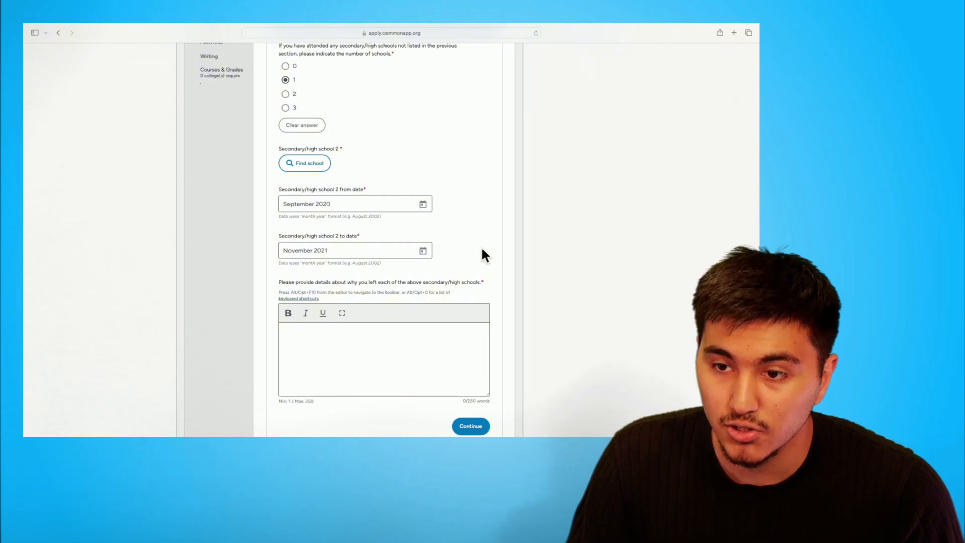
{"action": "scroll", "coordinate": [474, 339], "scroll_direction": "down", "scroll_amount": 3}
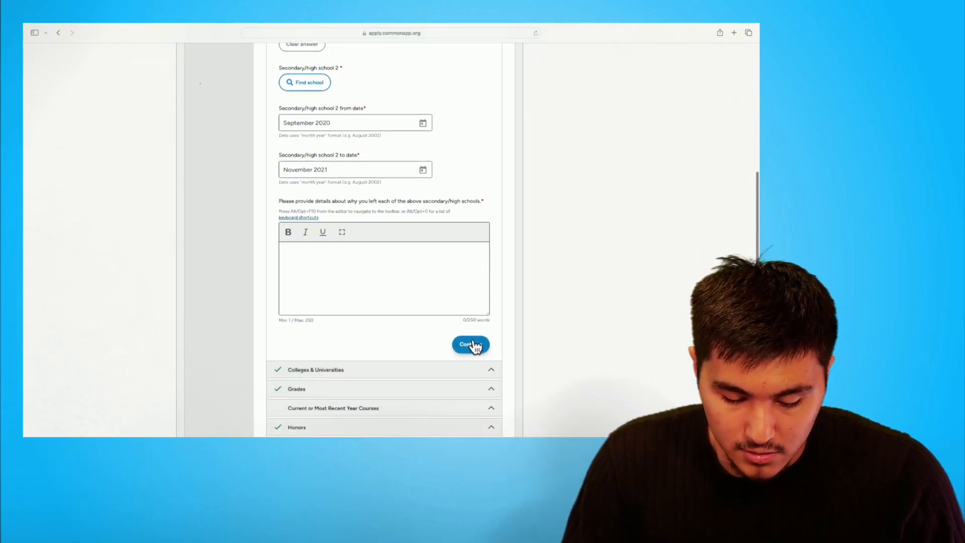
Save the schools section, select 1 college in Colleges & Universities, and view College 1 fields
{"action": "left_click", "coordinate": [474, 346]}
{"action": "scroll", "coordinate": [477, 345], "scroll_direction": "down", "scroll_amount": 1}
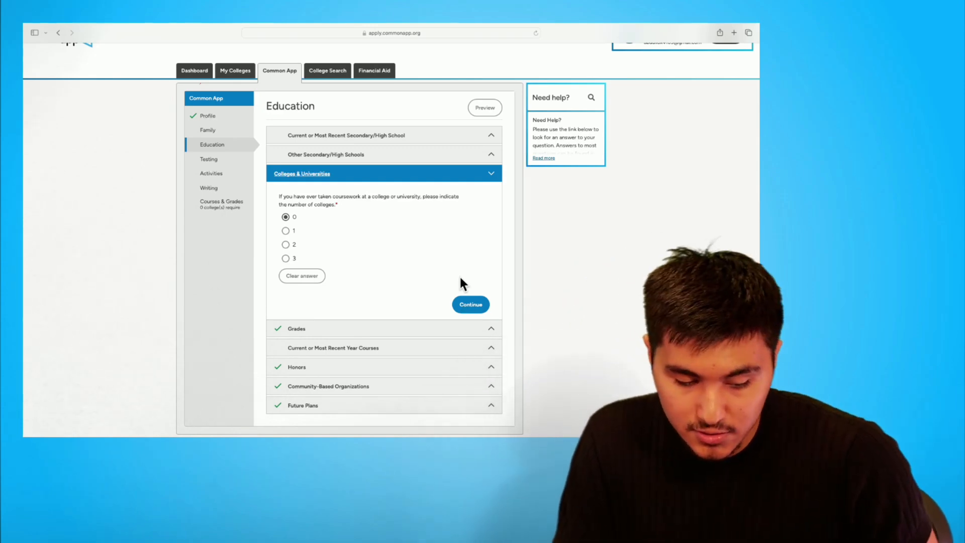
{"action": "left_click", "coordinate": [287, 231]}
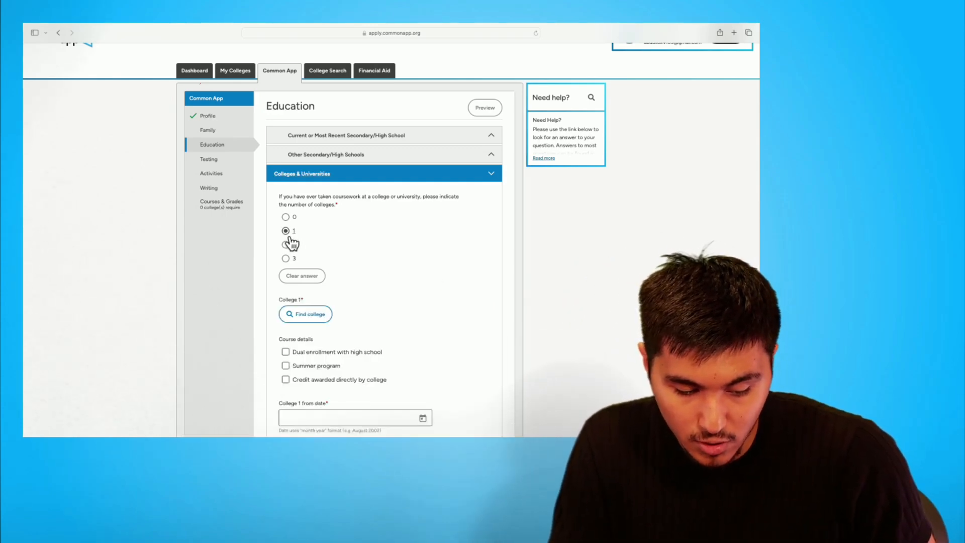
{"action": "scroll", "coordinate": [327, 288], "scroll_direction": "down", "scroll_amount": 2}
{"action": "scroll", "coordinate": [362, 307], "scroll_direction": "down", "scroll_amount": 1}
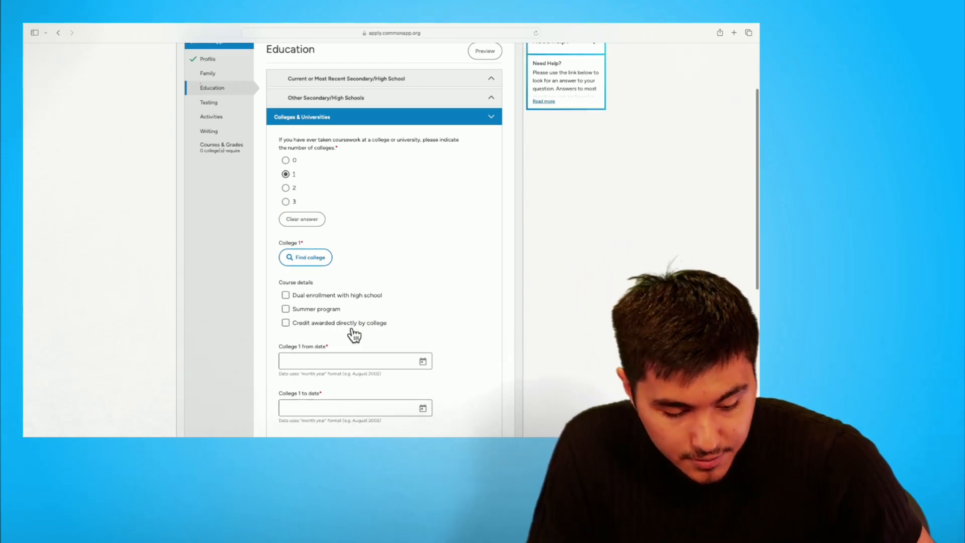
{"action": "scroll", "coordinate": [353, 329], "scroll_direction": "down", "scroll_amount": 1}
{"action": "scroll", "coordinate": [366, 342], "scroll_direction": "down", "scroll_amount": 1}
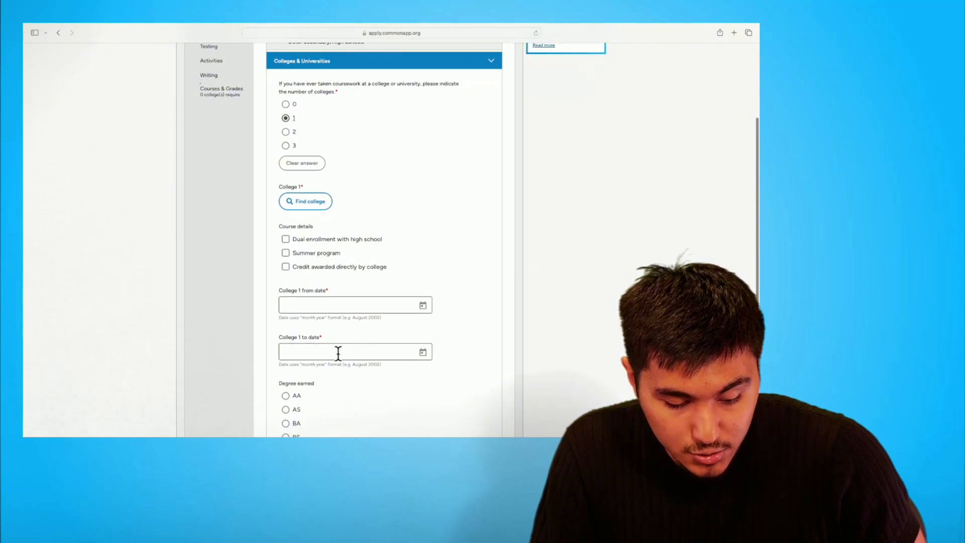
{"action": "scroll", "coordinate": [365, 354], "scroll_direction": "down", "scroll_amount": 2}
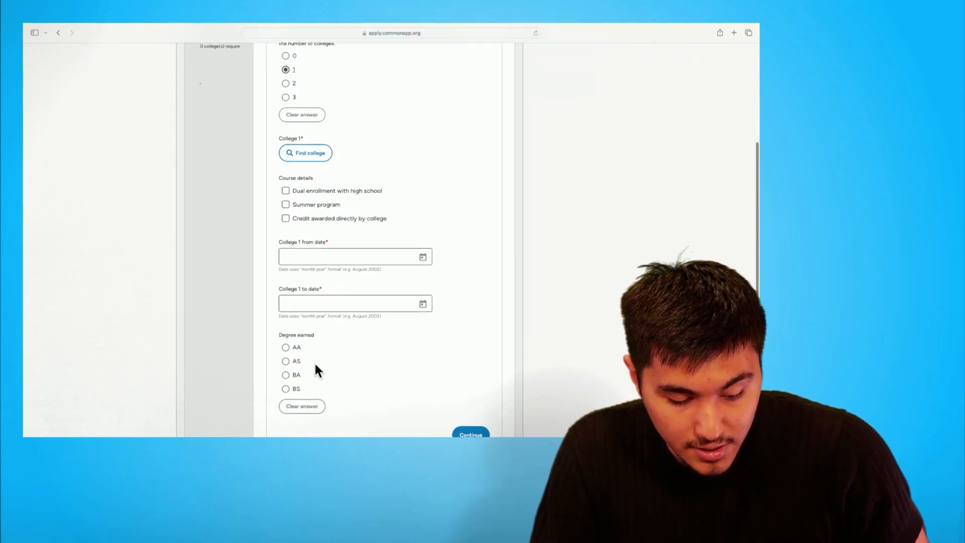
{"action": "scroll", "coordinate": [317, 371], "scroll_direction": "down", "scroll_amount": 1}
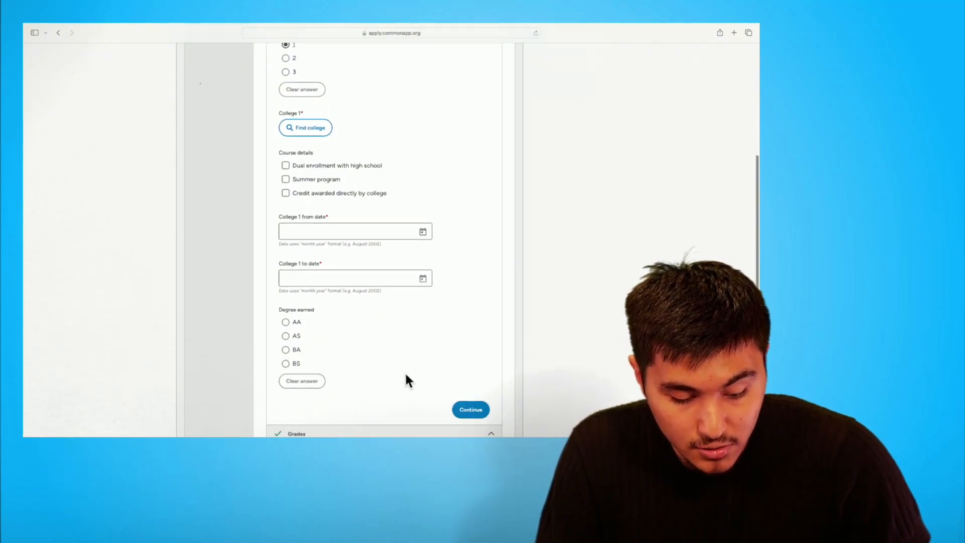
Open Grades and switch class rank reporting to None, keeping class size 200 and GPA 5
{"action": "left_click", "coordinate": [456, 402]}
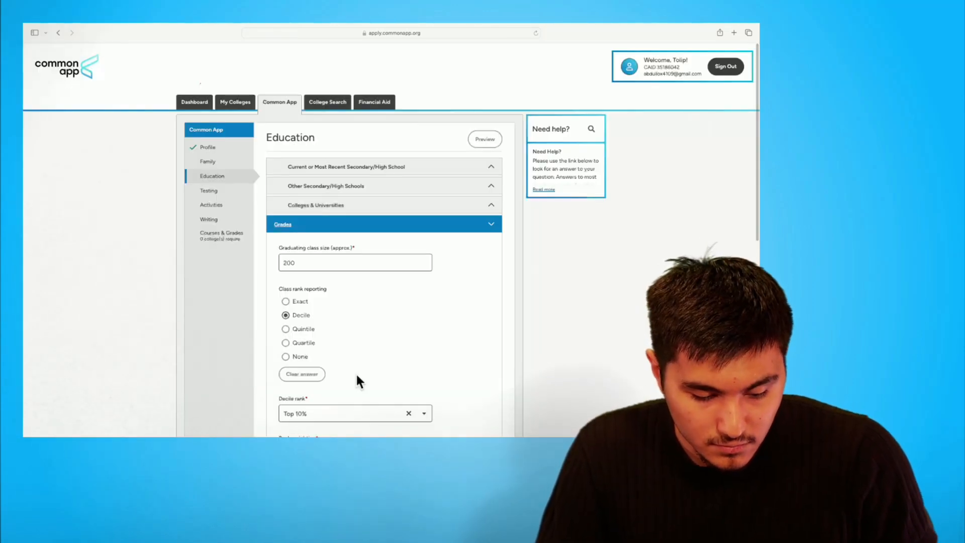
{"action": "scroll", "coordinate": [357, 378], "scroll_direction": "down", "scroll_amount": 3}
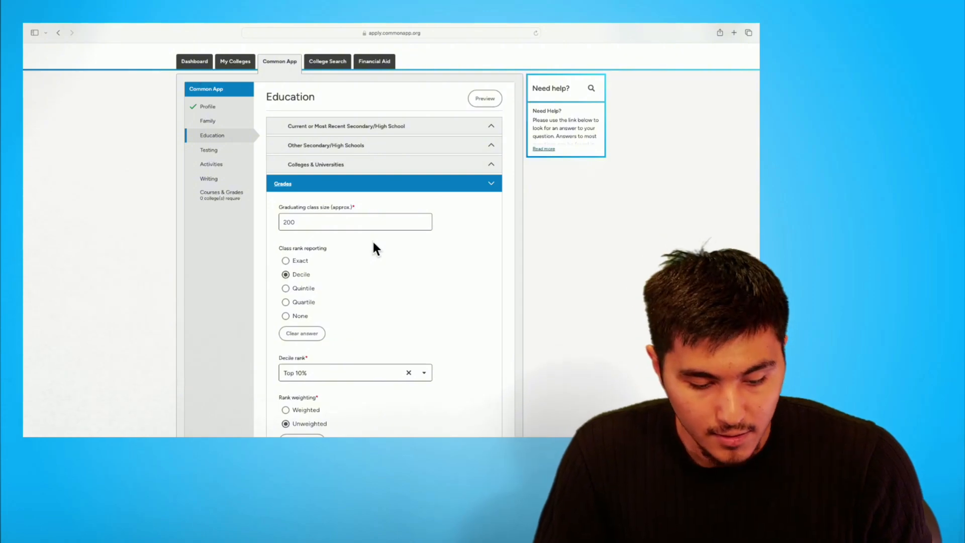
{"action": "scroll", "coordinate": [373, 243], "scroll_direction": "down", "scroll_amount": 2}
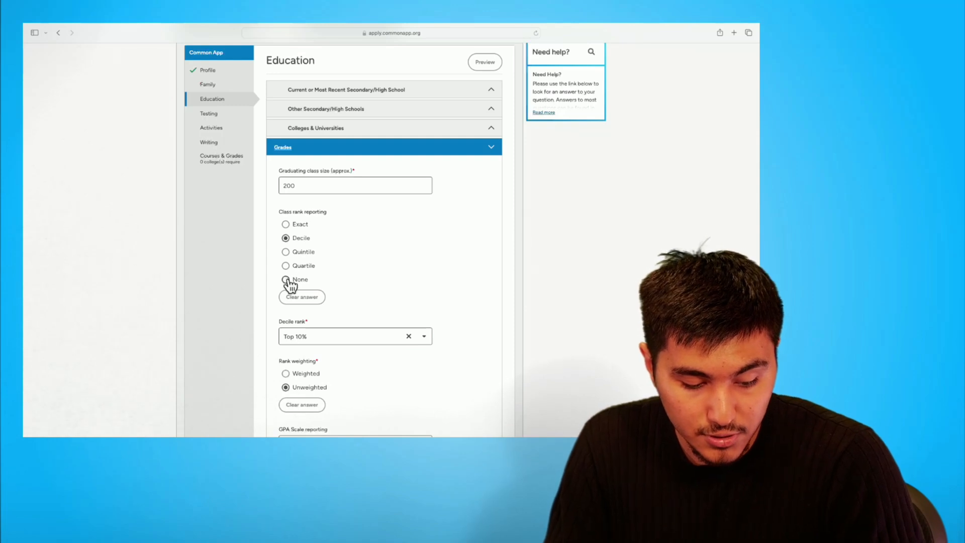
{"action": "scroll", "coordinate": [290, 284], "scroll_direction": "down", "scroll_amount": 1}
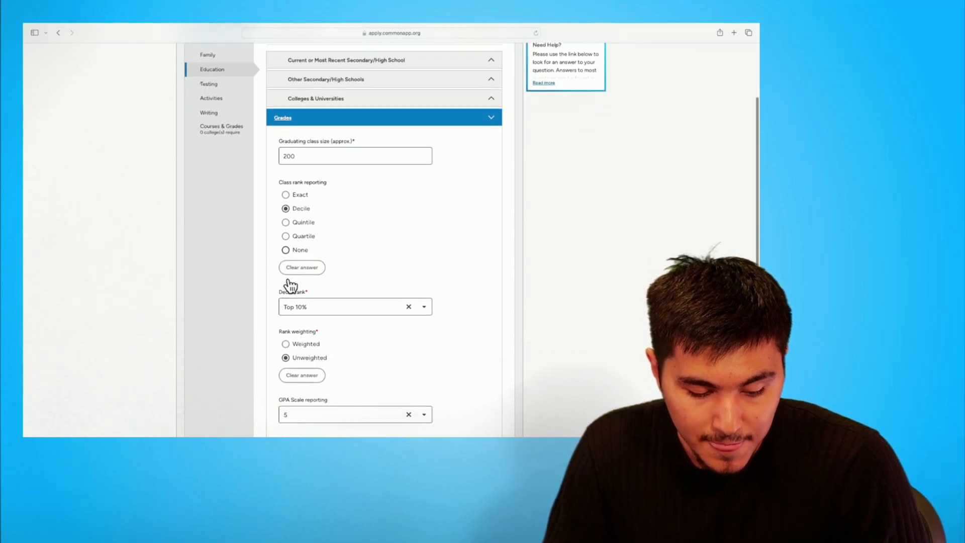
{"action": "left_click", "coordinate": [299, 253]}
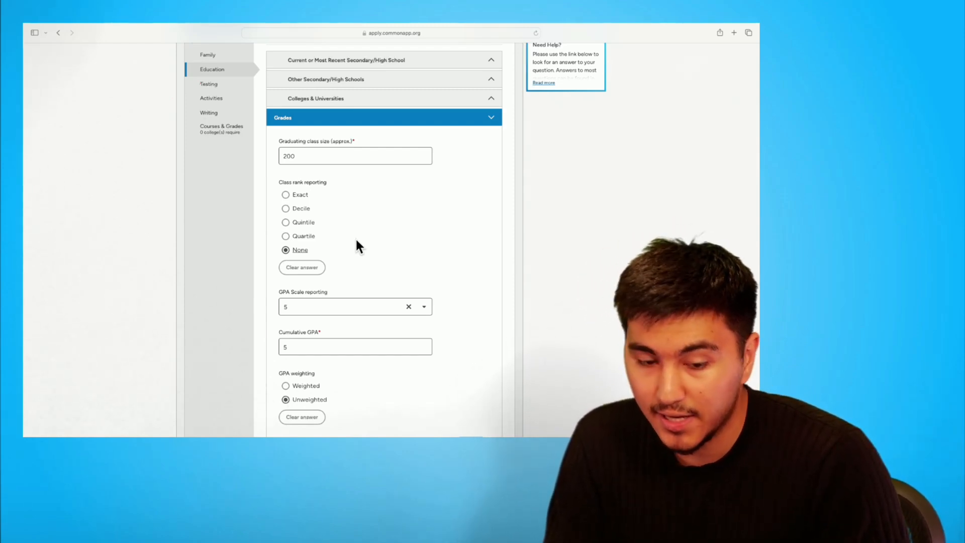
{"action": "scroll", "coordinate": [356, 240], "scroll_direction": "down", "scroll_amount": 2}
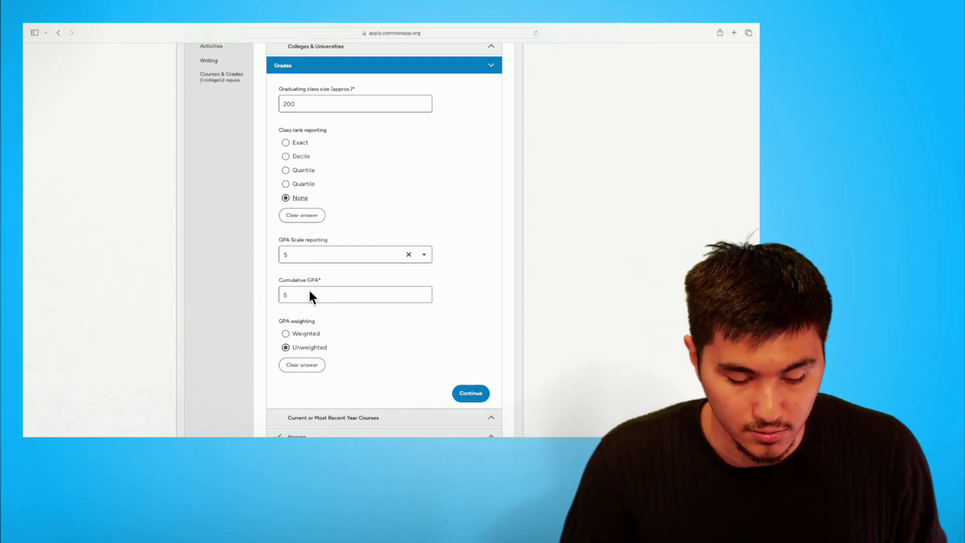
{"action": "scroll", "coordinate": [310, 293], "scroll_direction": "down", "scroll_amount": 2}
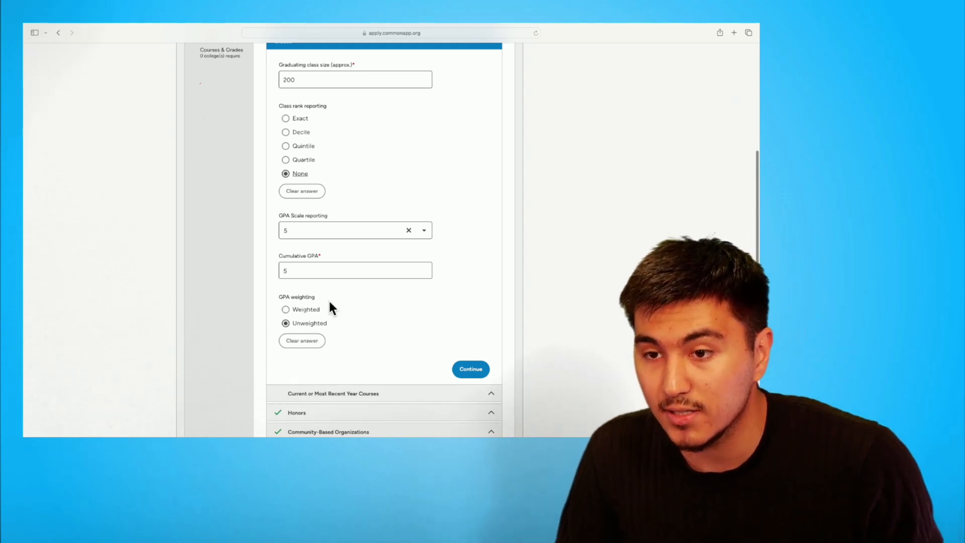
{"action": "scroll", "coordinate": [372, 314], "scroll_direction": "down", "scroll_amount": 2}
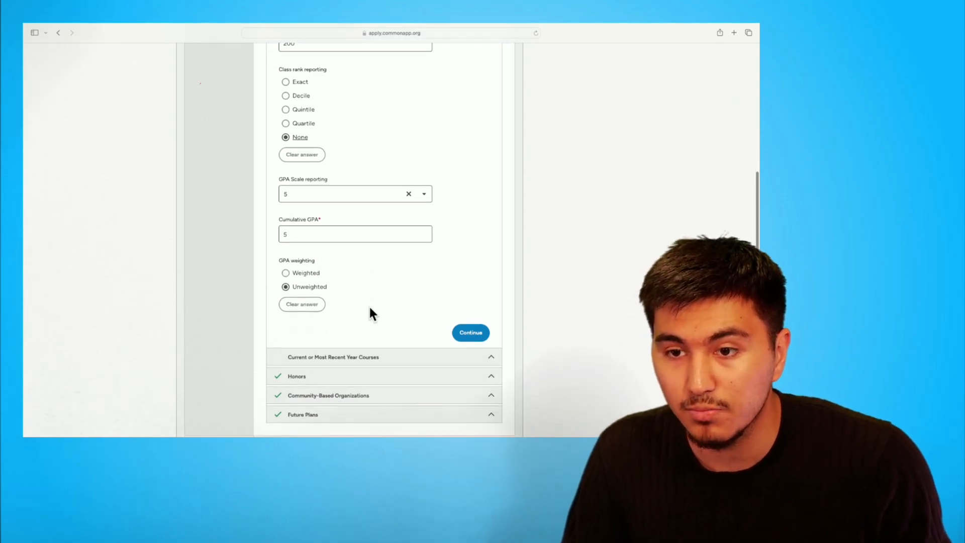
Save the grades and open current-year courses, checking the number of courses to report
{"action": "left_click", "coordinate": [468, 335]}
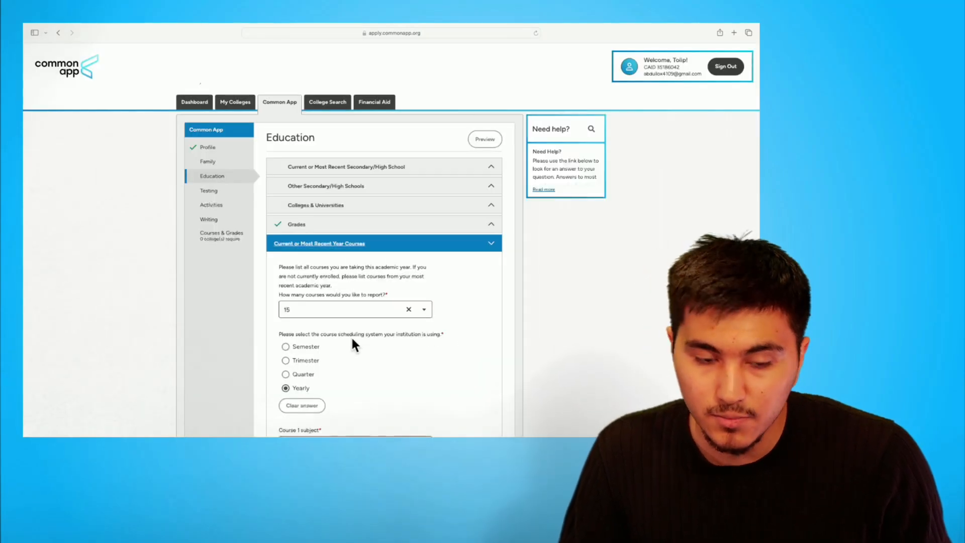
{"action": "scroll", "coordinate": [352, 339], "scroll_direction": "down", "scroll_amount": 2}
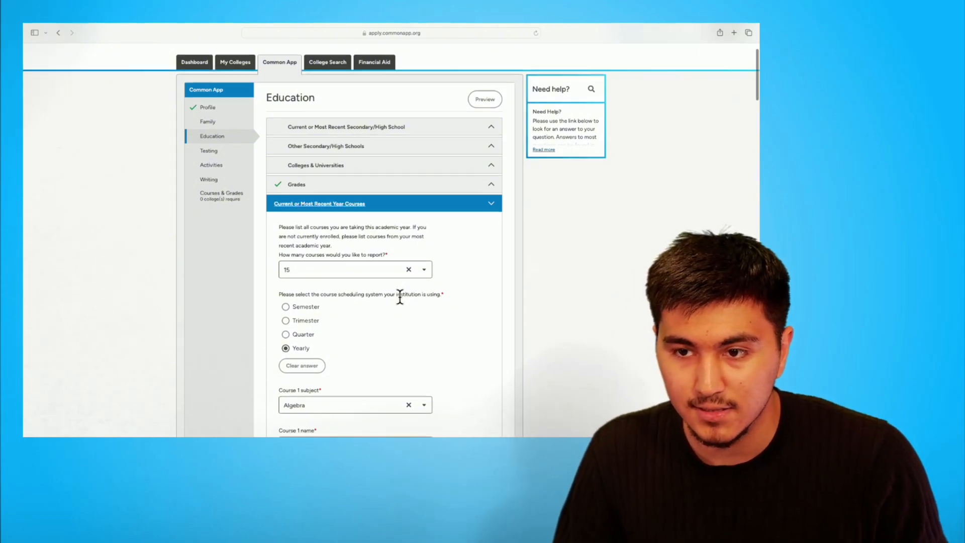
{"action": "scroll", "coordinate": [400, 297], "scroll_direction": "down", "scroll_amount": 4}
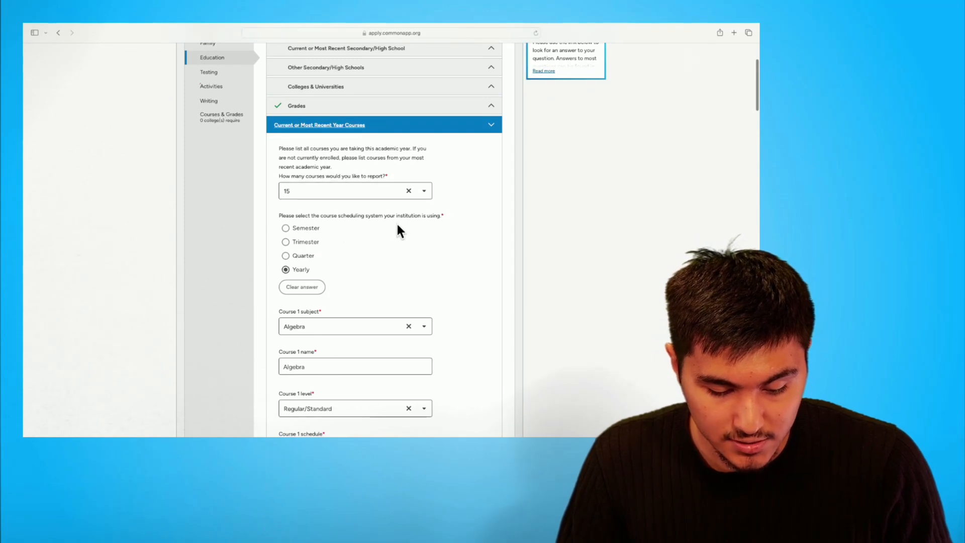
{"action": "left_click", "coordinate": [350, 193]}
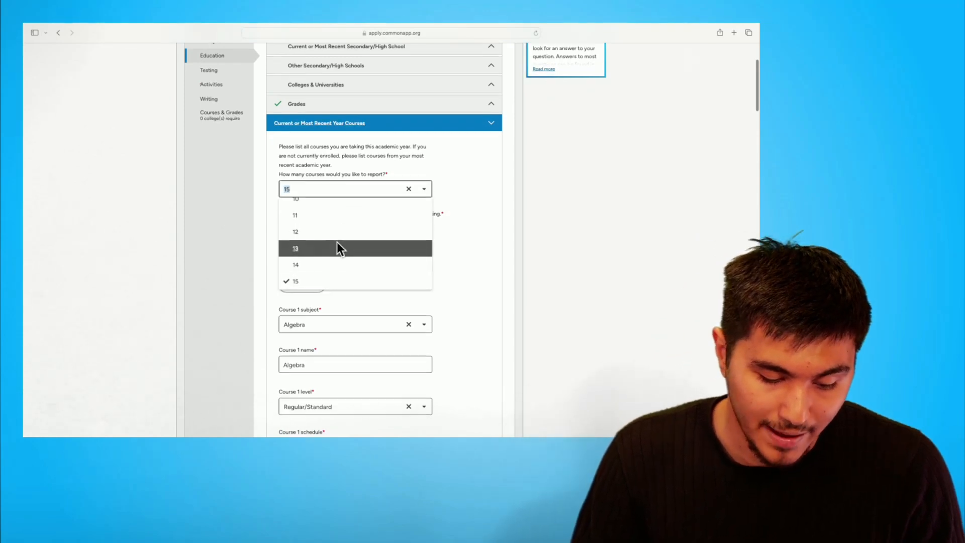
{"action": "scroll", "coordinate": [338, 248], "scroll_direction": "down", "scroll_amount": 4}
{"action": "scroll", "coordinate": [486, 193], "scroll_direction": "up", "scroll_amount": 3}
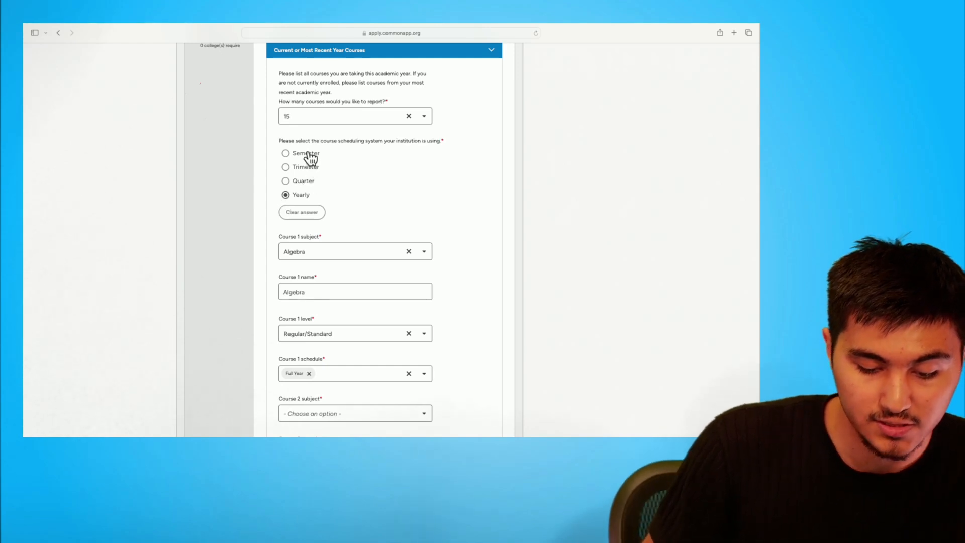
{"action": "scroll", "coordinate": [310, 164], "scroll_direction": "up", "scroll_amount": 1}
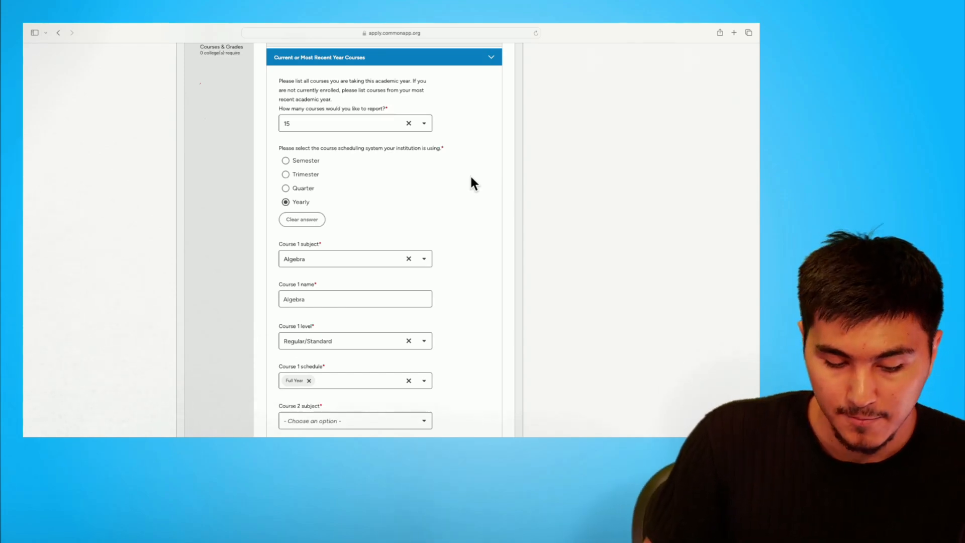
{"action": "scroll", "coordinate": [473, 181], "scroll_direction": "down", "scroll_amount": 2}
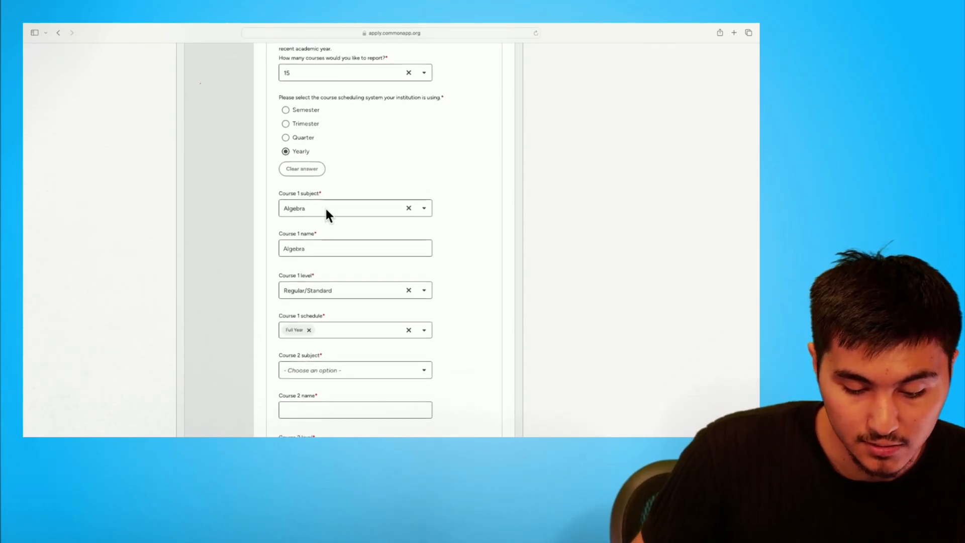
Enter Course 1 as Algebra, Regular/Standard, Full Year, and save the courses section
{"action": "left_click", "coordinate": [321, 247]}
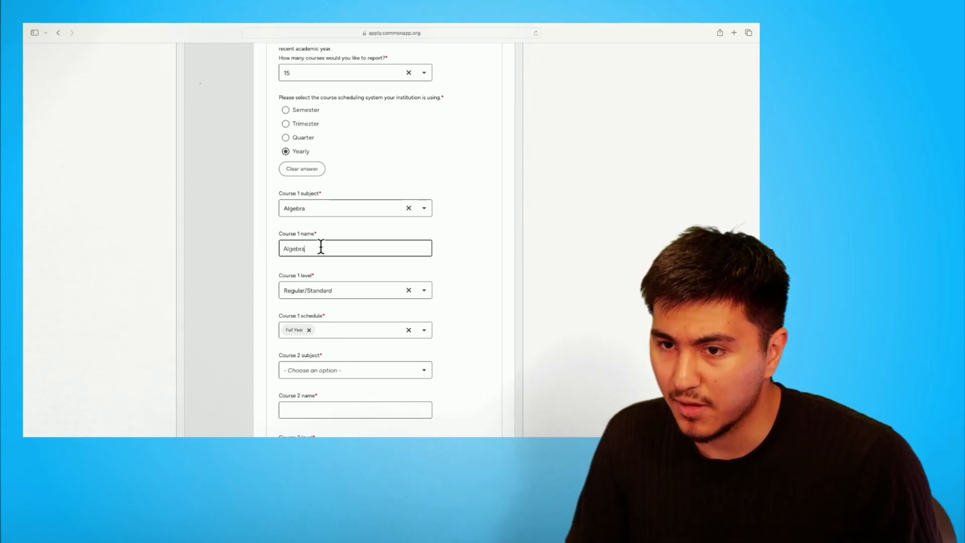
{"action": "left_click", "coordinate": [436, 244]}
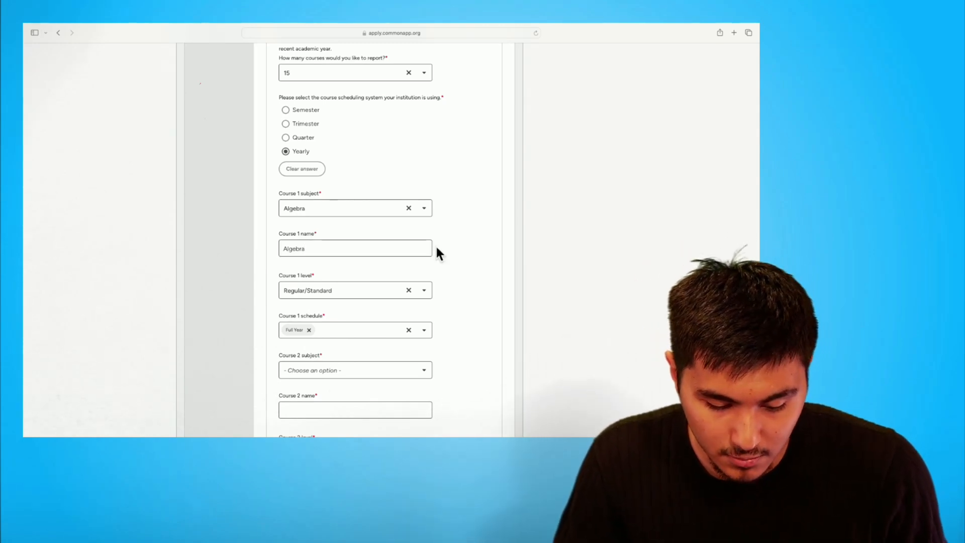
{"action": "scroll", "coordinate": [341, 284], "scroll_direction": "down", "scroll_amount": 1}
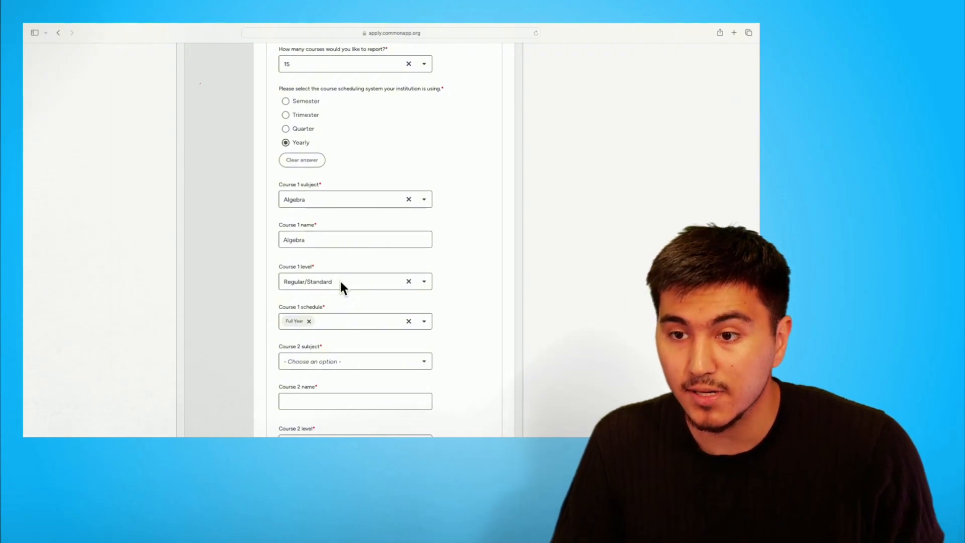
{"action": "left_click", "coordinate": [340, 282]}
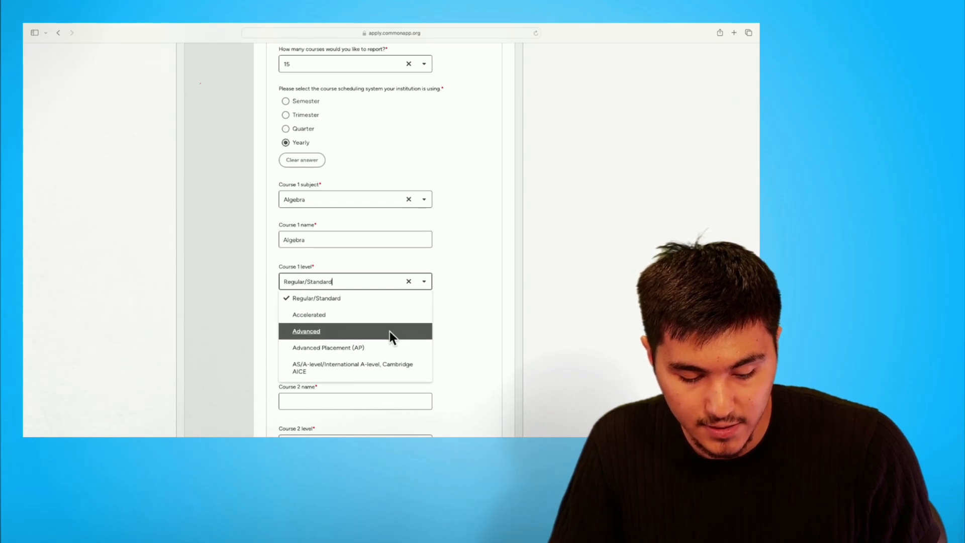
{"action": "left_click", "coordinate": [480, 302]}
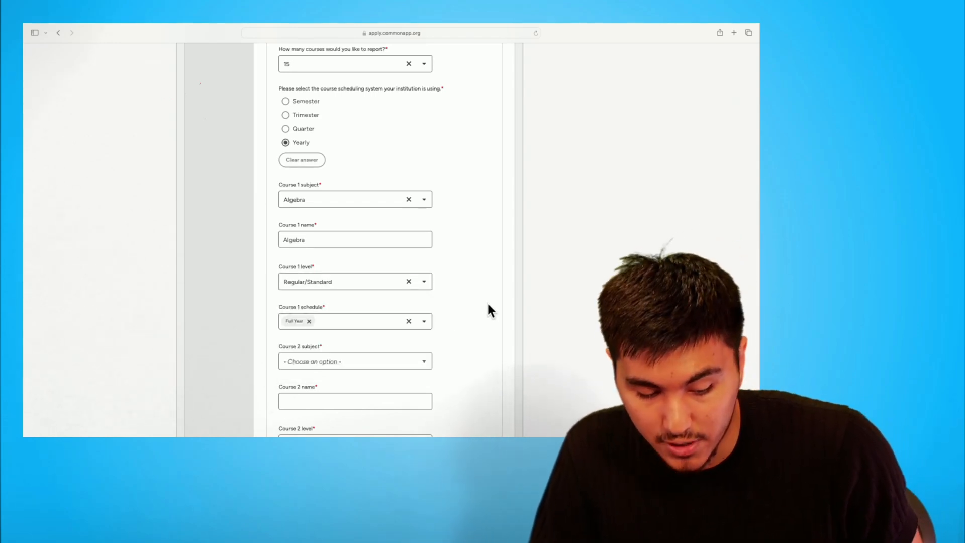
{"action": "left_click", "coordinate": [354, 318]}
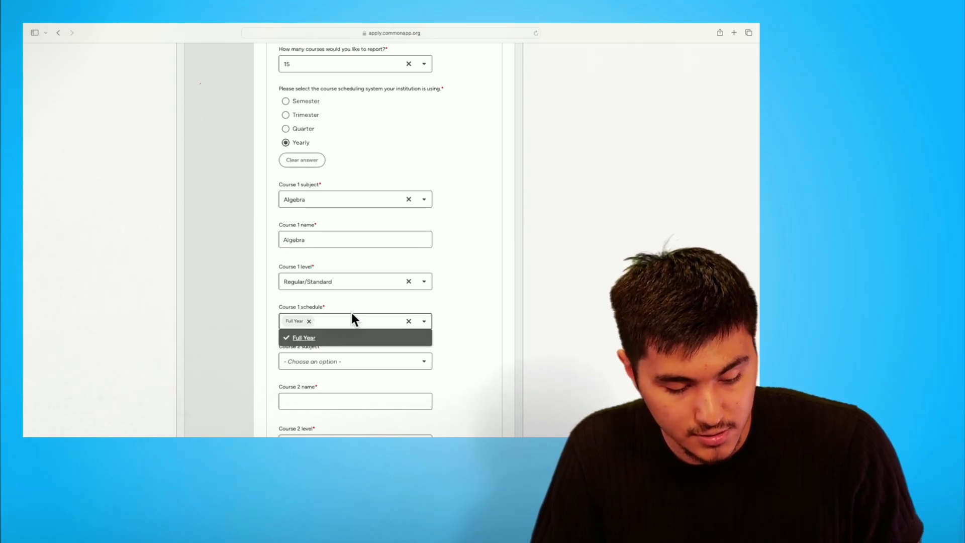
{"action": "left_click", "coordinate": [498, 274]}
{"action": "scroll", "coordinate": [498, 274], "scroll_direction": "down", "scroll_amount": 5}
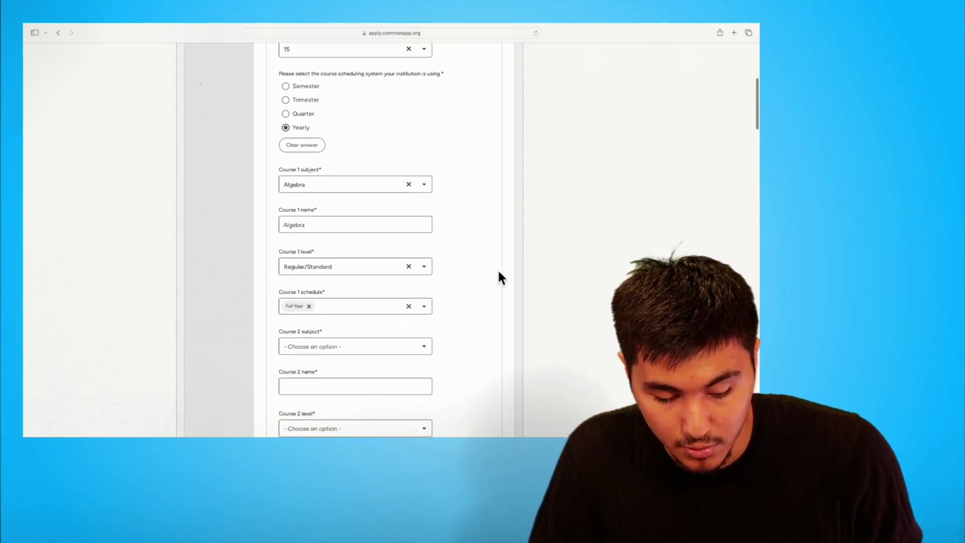
{"action": "scroll", "coordinate": [499, 272], "scroll_direction": "down", "scroll_amount": 20}
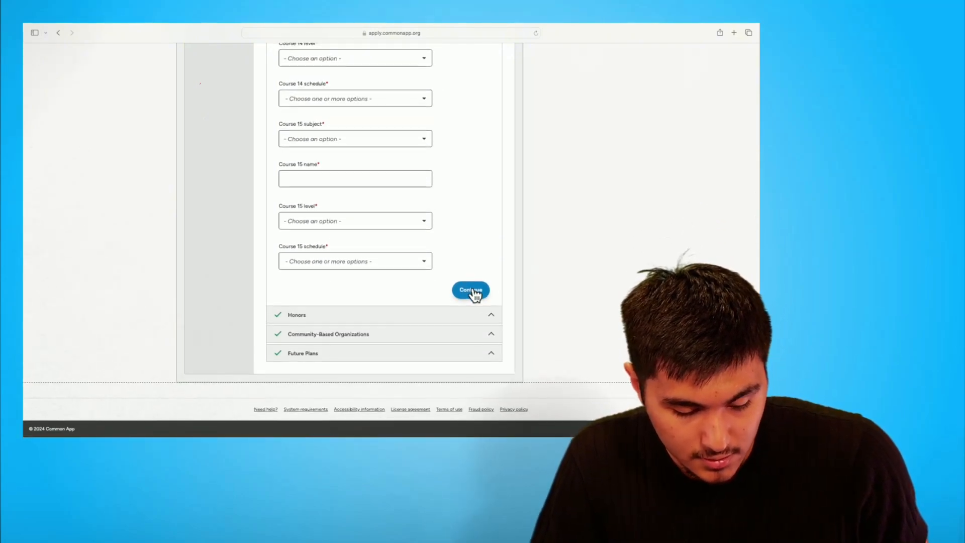
{"action": "left_click", "coordinate": [472, 292]}
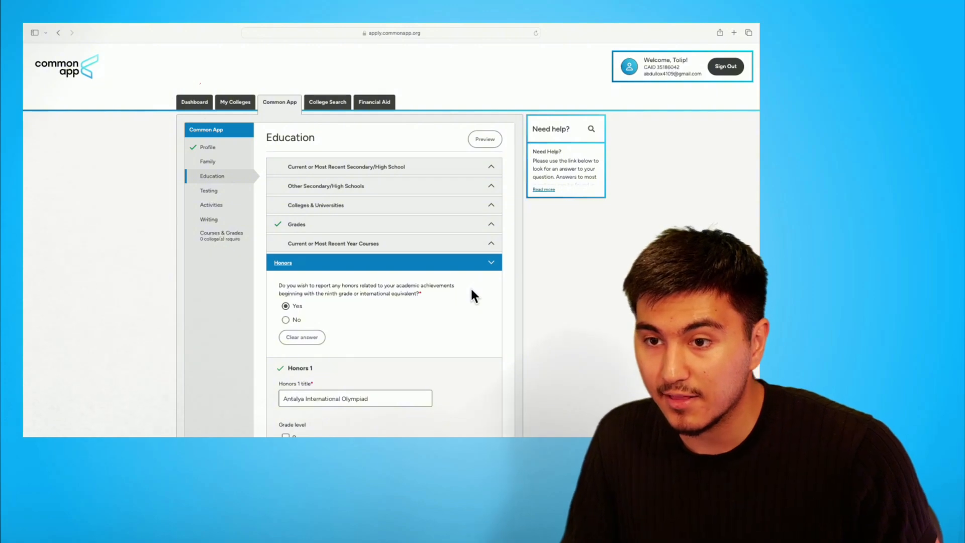
Review Honors 1 (Antalya International Olympiad, grade 10, International) and save the Honors section
{"action": "scroll", "coordinate": [472, 292], "scroll_direction": "down", "scroll_amount": 3}
{"action": "scroll", "coordinate": [472, 292], "scroll_direction": "down", "scroll_amount": 1}
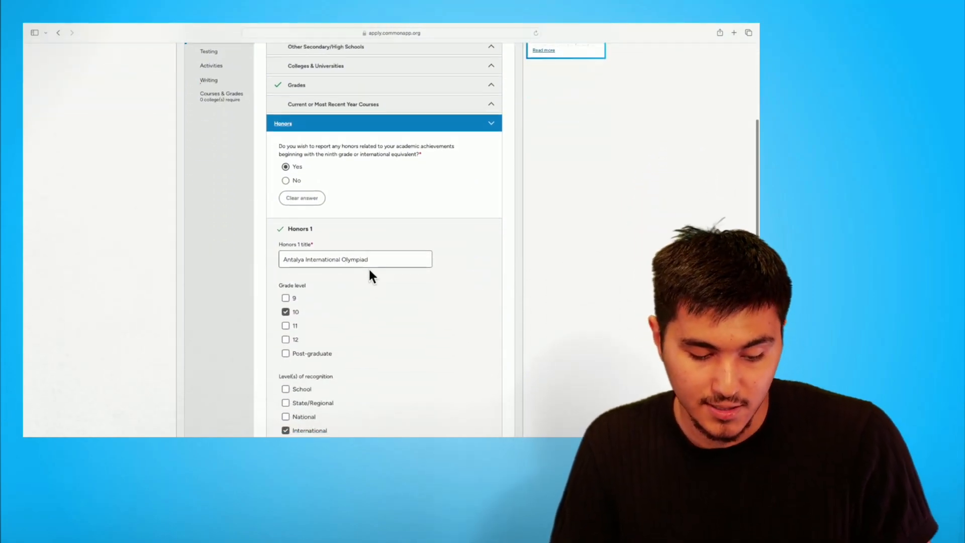
{"action": "scroll", "coordinate": [368, 272], "scroll_direction": "down", "scroll_amount": 2}
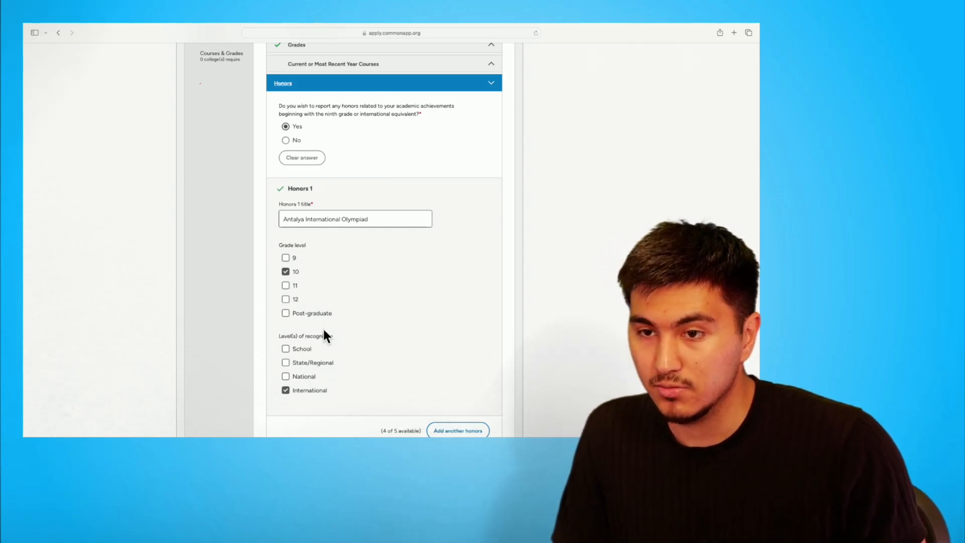
{"action": "scroll", "coordinate": [326, 336], "scroll_direction": "down", "scroll_amount": 2}
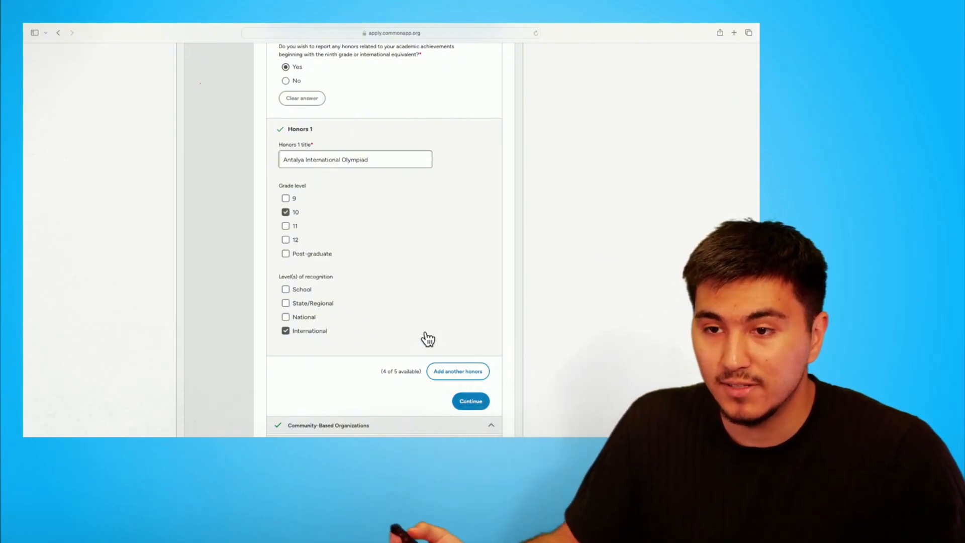
{"action": "left_click", "coordinate": [460, 402]}
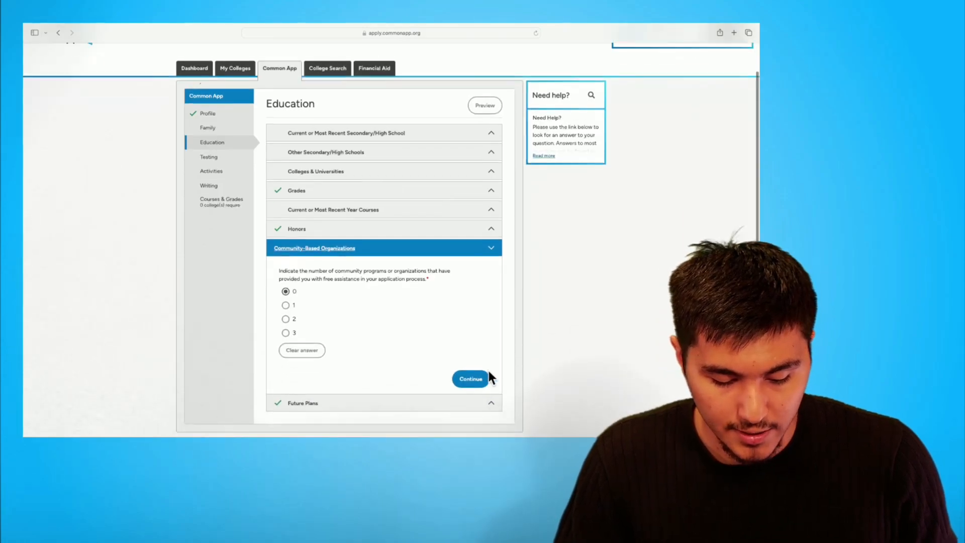
Report one community-based organization
{"action": "scroll", "coordinate": [489, 372], "scroll_direction": "down", "scroll_amount": 2}
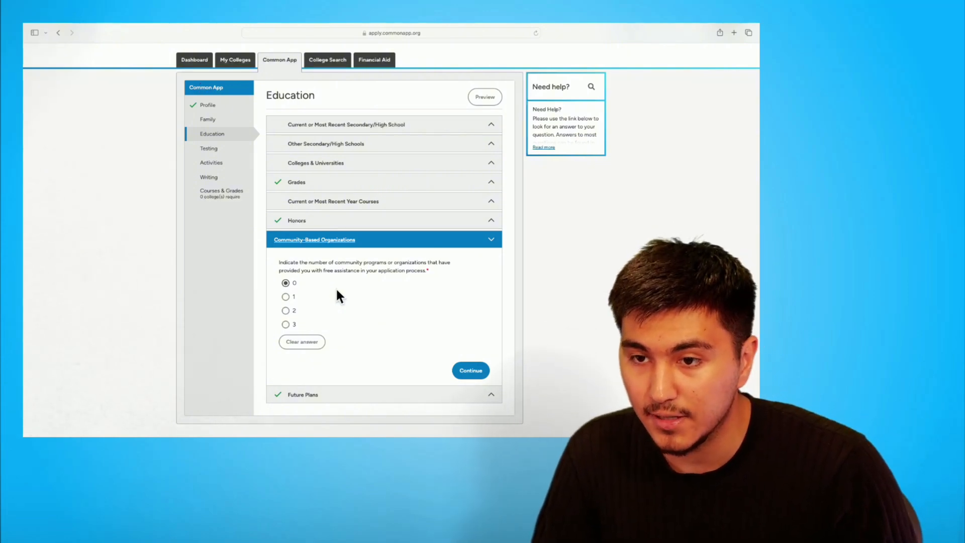
{"action": "left_click", "coordinate": [286, 296]}
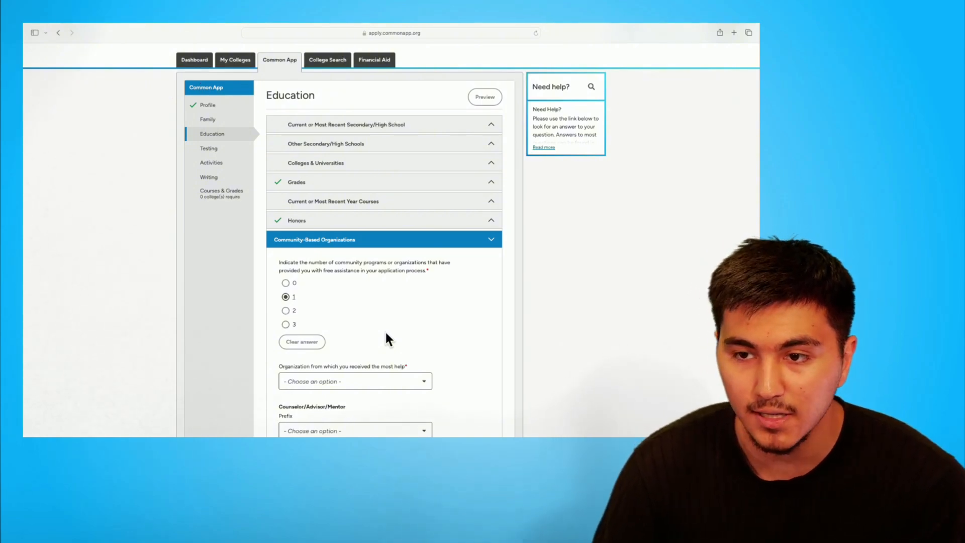
{"action": "scroll", "coordinate": [386, 333], "scroll_direction": "down", "scroll_amount": 3}
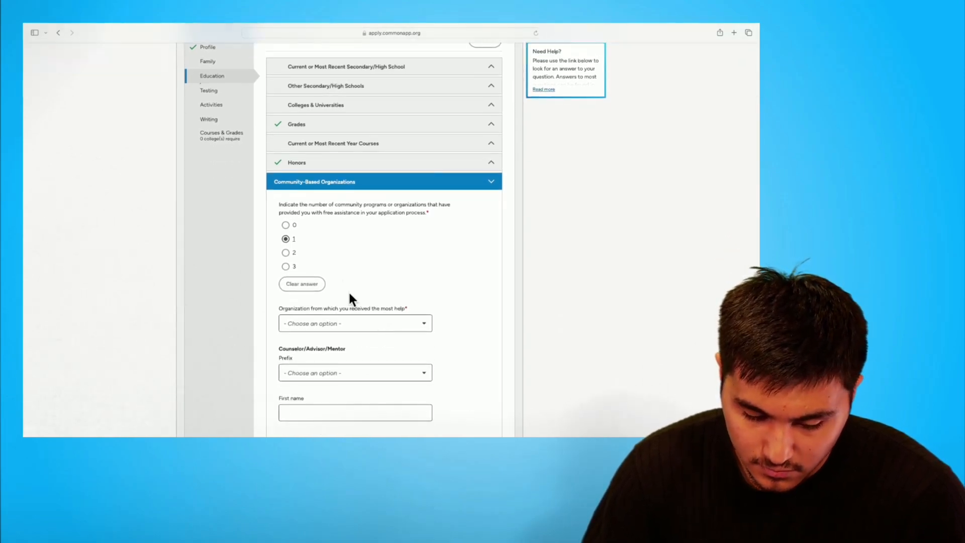
{"action": "scroll", "coordinate": [341, 272], "scroll_direction": "down", "scroll_amount": 1}
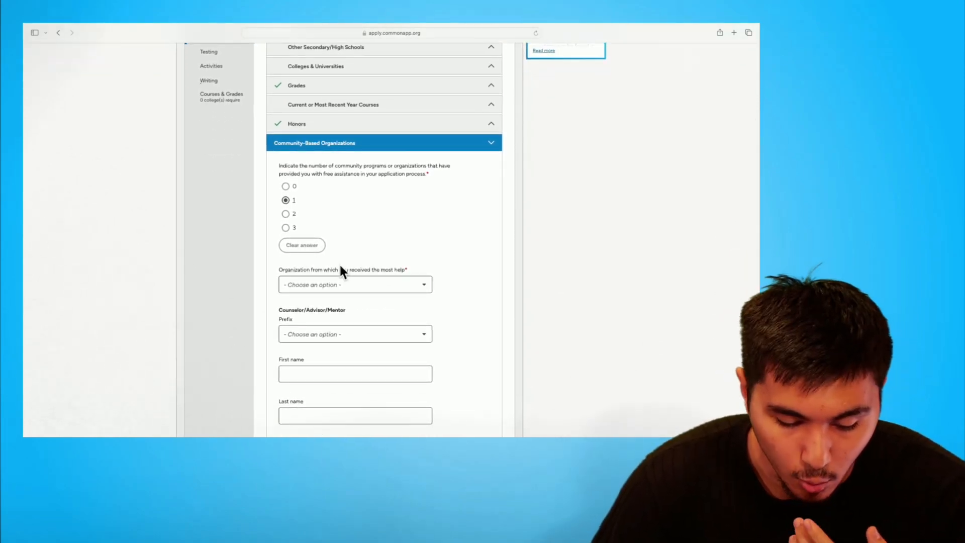
{"action": "scroll", "coordinate": [341, 272], "scroll_direction": "down", "scroll_amount": 2}
Search 'education', select EducationUSA as the organization, and save the section
{"action": "left_click", "coordinate": [362, 229]}
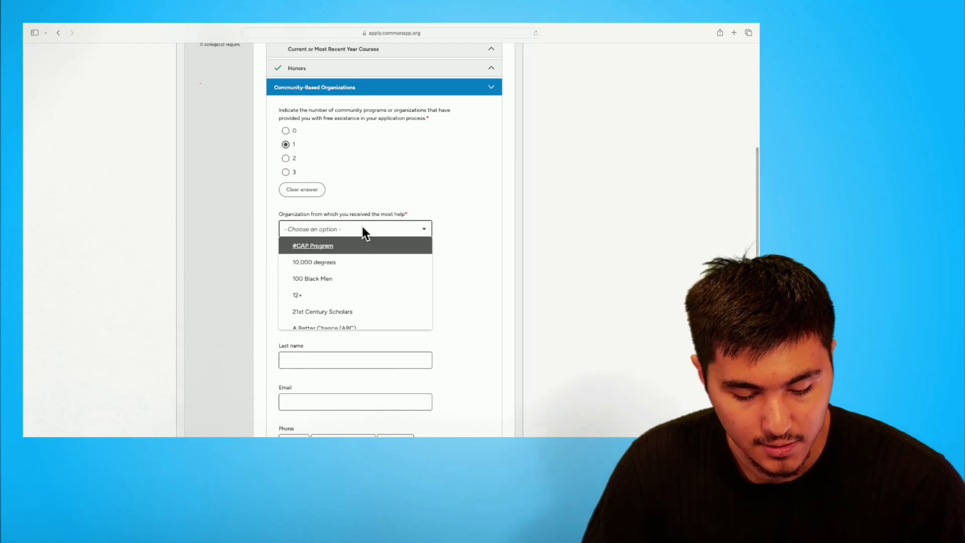
{"action": "type", "text": "edu"}
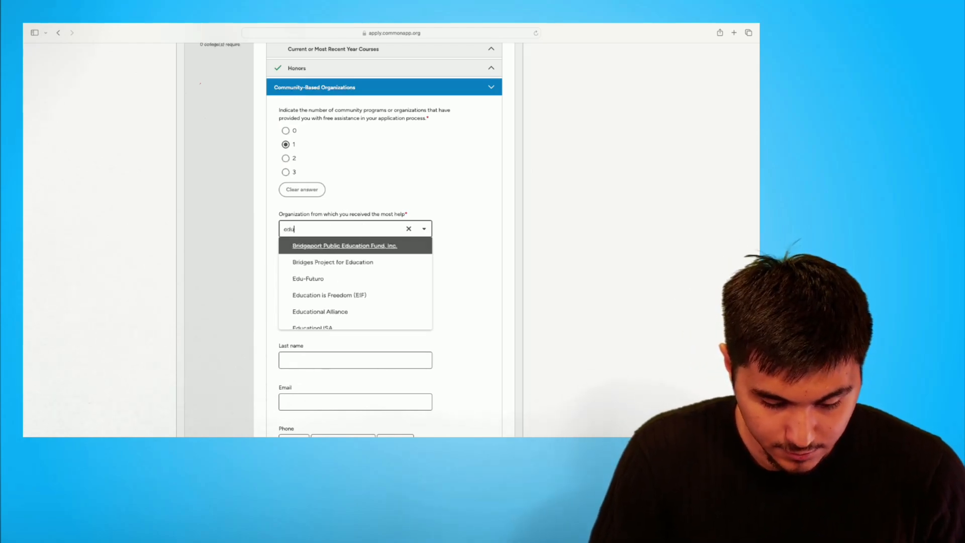
{"action": "type", "text": "ca"}
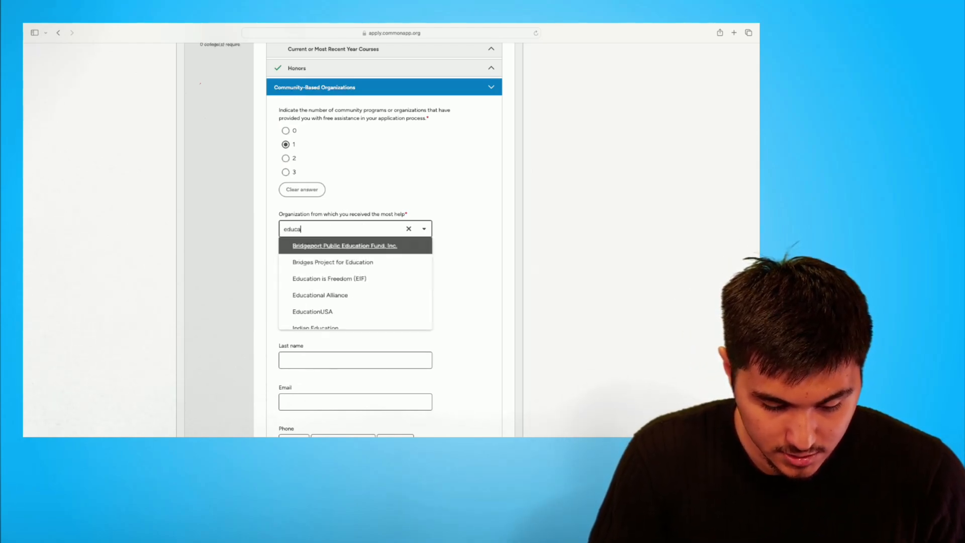
{"action": "type", "text": "tion"}
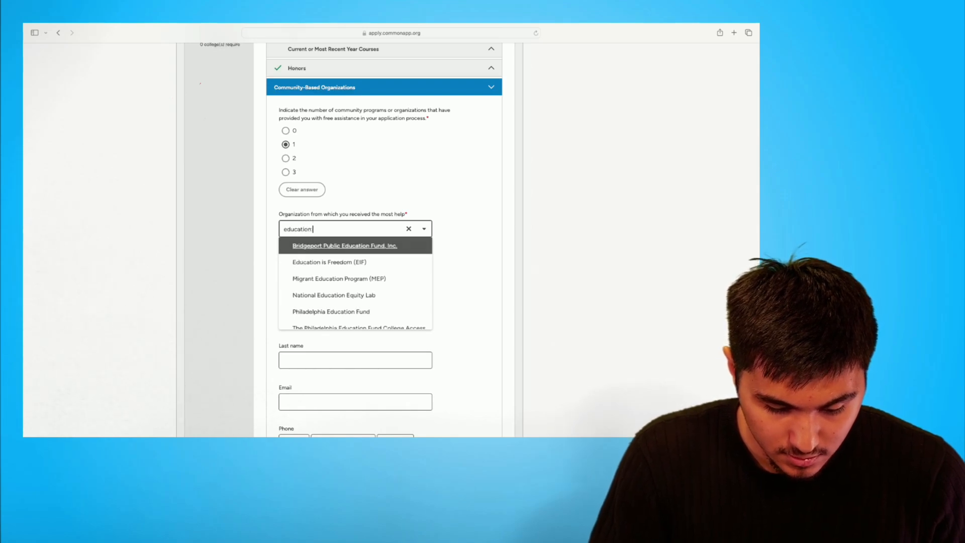
{"action": "key", "text": "BackSpace"}
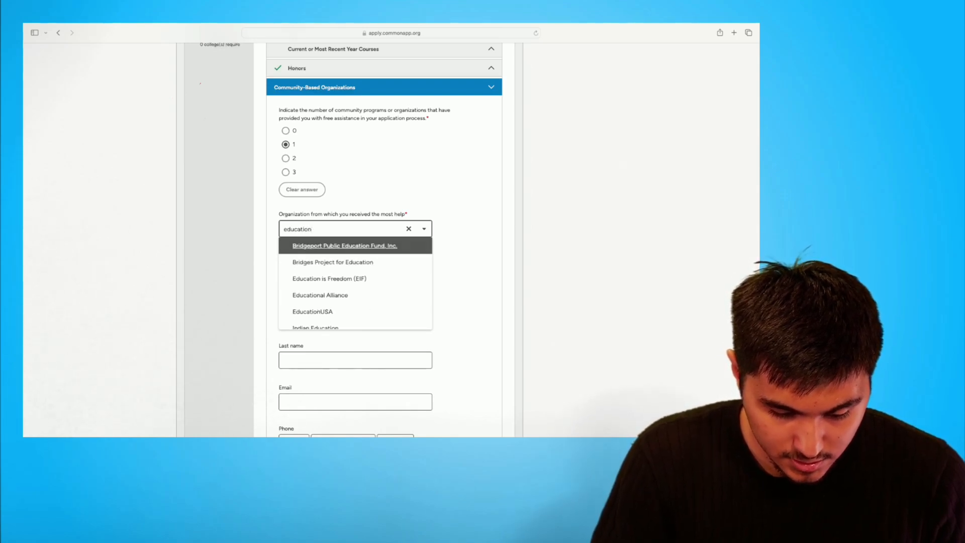
{"action": "key", "text": "BackSpace"}
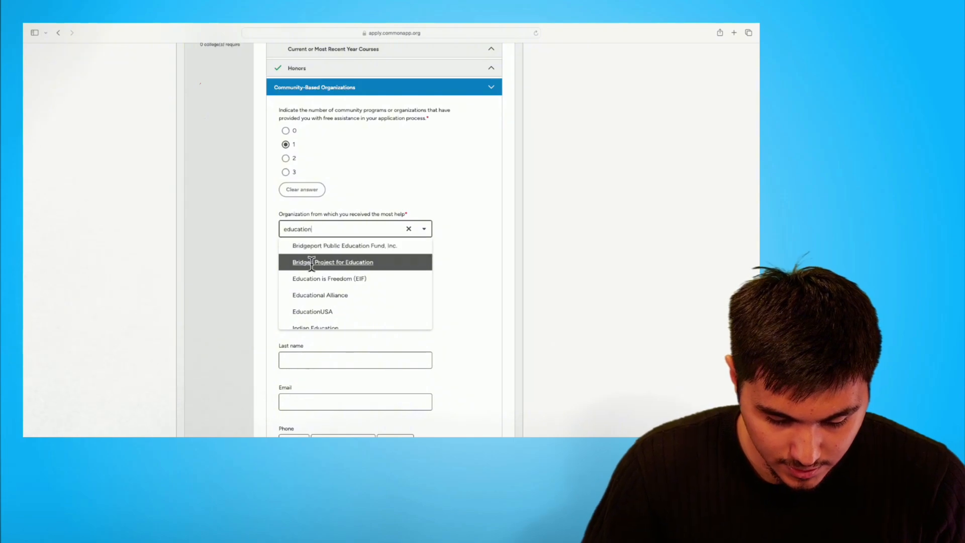
{"action": "left_click", "coordinate": [304, 312]}
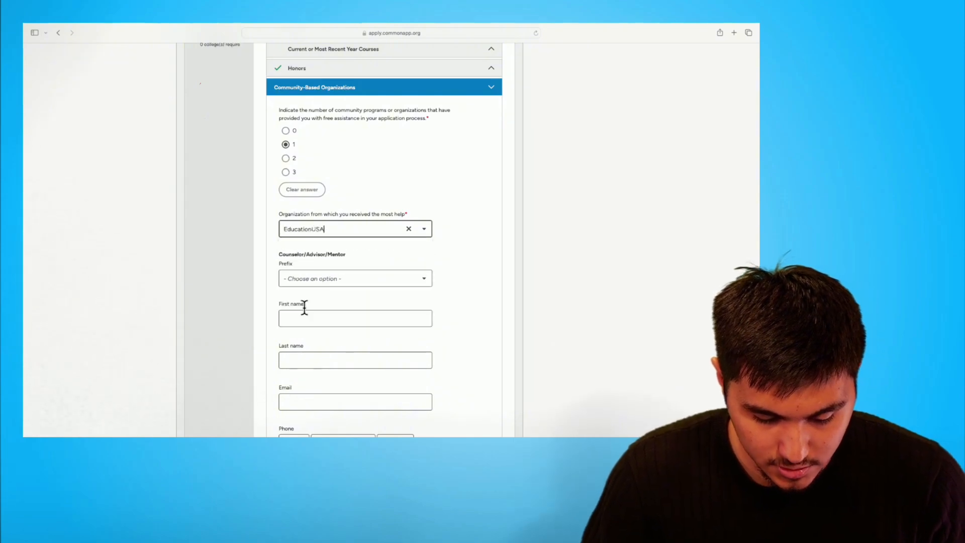
{"action": "left_click", "coordinate": [443, 243]}
{"action": "left_click", "coordinate": [330, 282]}
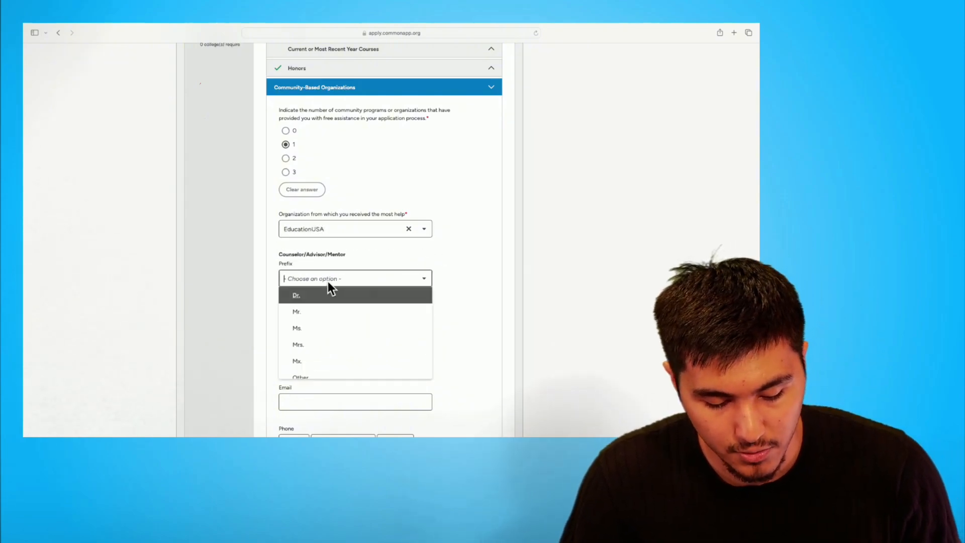
{"action": "left_click", "coordinate": [246, 318]}
{"action": "scroll", "coordinate": [247, 317], "scroll_direction": "down", "scroll_amount": 5}
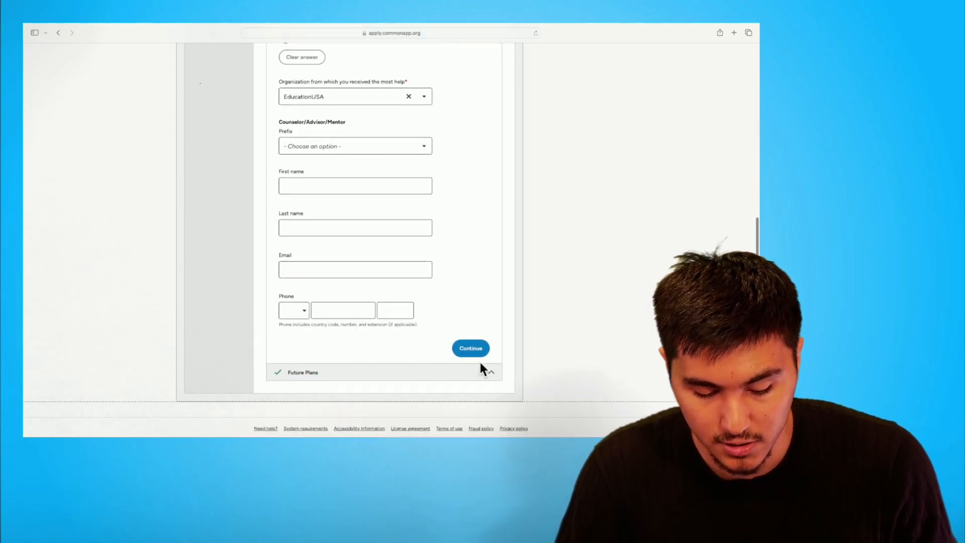
{"action": "left_click", "coordinate": [473, 349]}
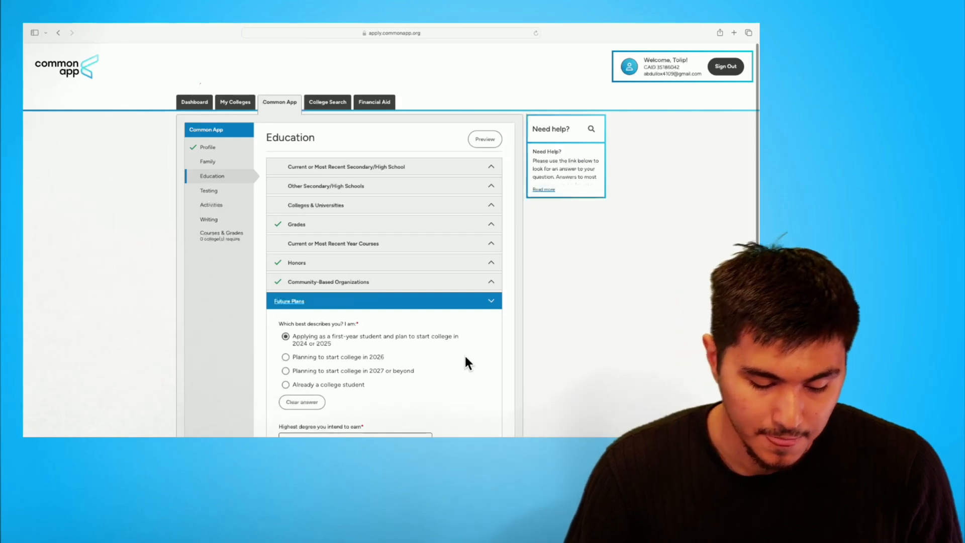
Keep Master's degree and Business (clerical) career interest in Future Plans, then save
{"action": "scroll", "coordinate": [465, 357], "scroll_direction": "down", "scroll_amount": 3}
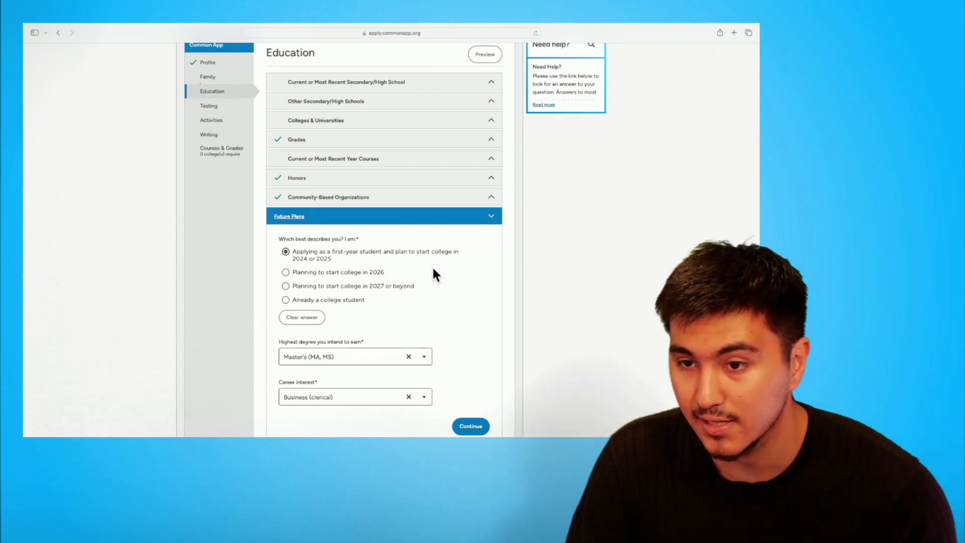
{"action": "scroll", "coordinate": [434, 270], "scroll_direction": "down", "scroll_amount": 1}
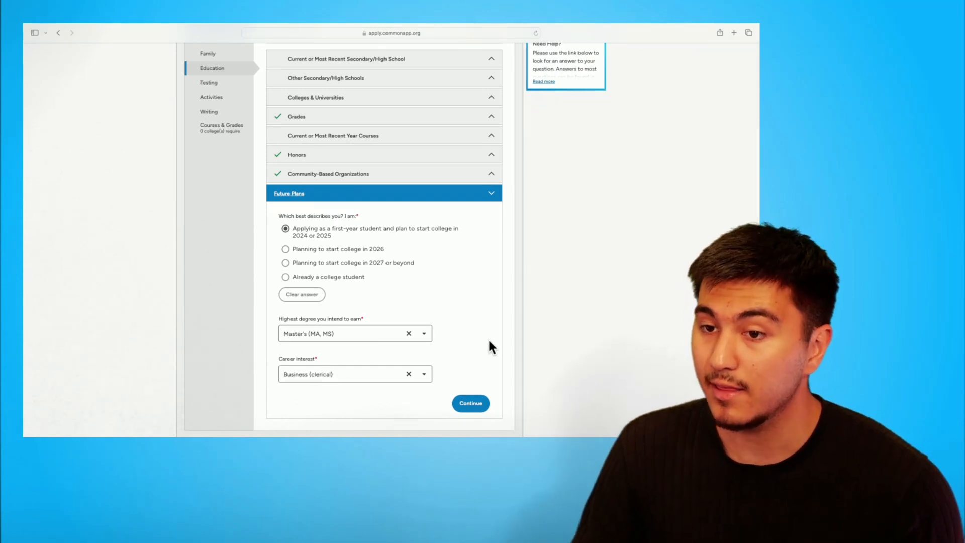
{"action": "left_click", "coordinate": [386, 373]}
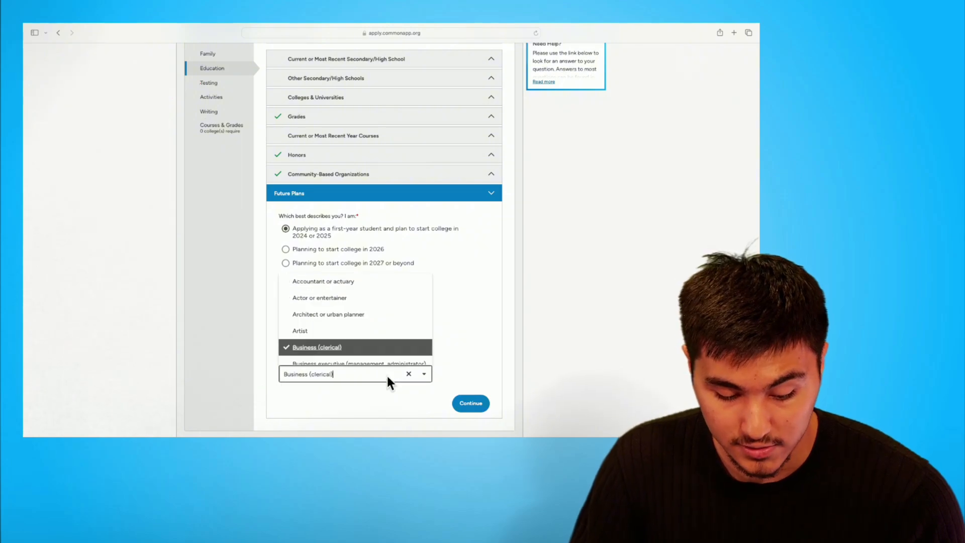
{"action": "scroll", "coordinate": [373, 340], "scroll_direction": "down", "scroll_amount": 5}
{"action": "scroll", "coordinate": [375, 342], "scroll_direction": "up", "scroll_amount": 5}
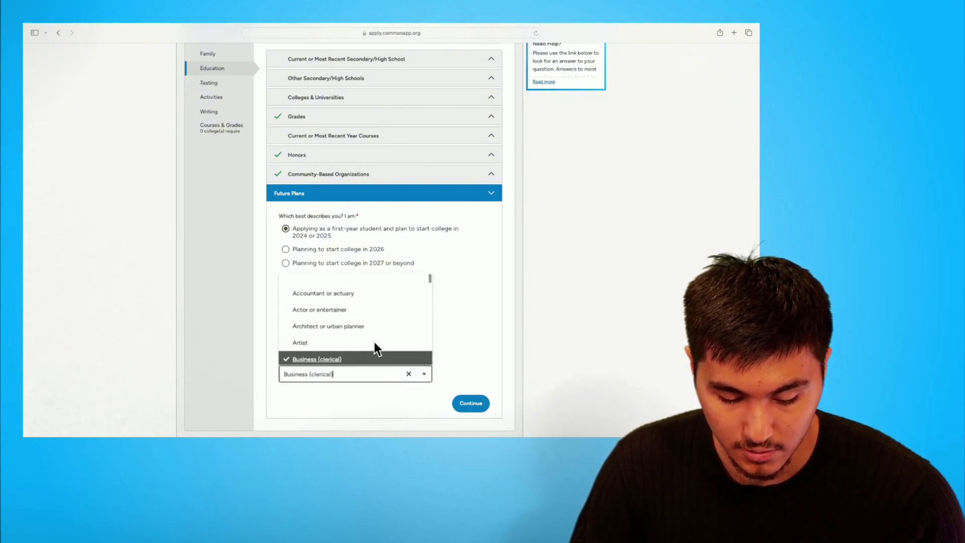
{"action": "left_click", "coordinate": [566, 409]}
{"action": "left_click", "coordinate": [478, 406]}
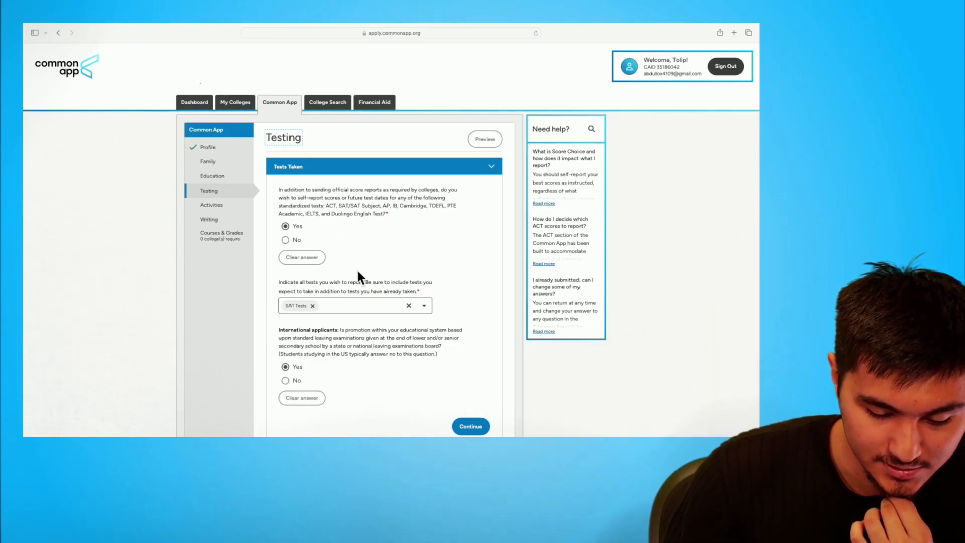
Add IELTS next to SAT Tests in the tests to report and save Tests Taken
{"action": "scroll", "coordinate": [358, 272], "scroll_direction": "down", "scroll_amount": 2}
{"action": "left_click", "coordinate": [353, 253]}
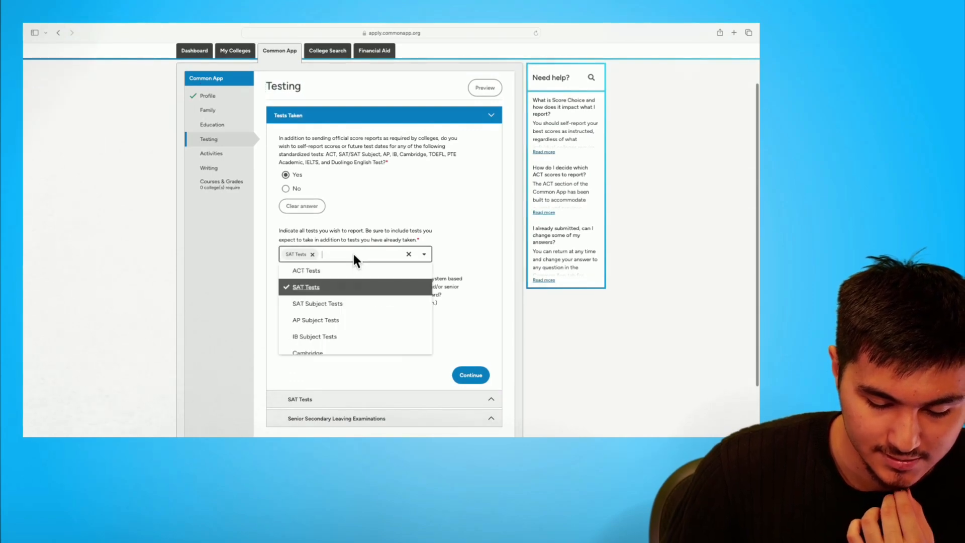
{"action": "type", "text": "IELT"}
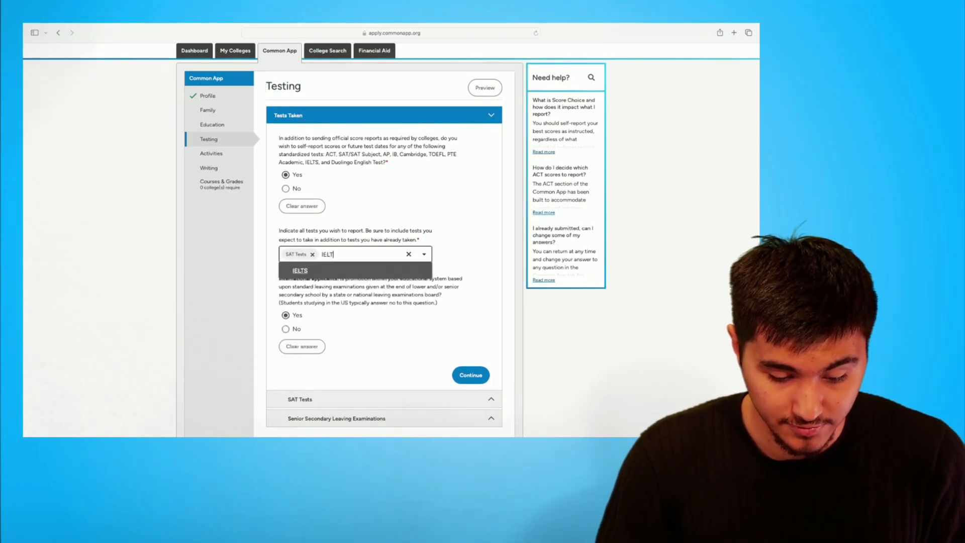
{"action": "left_click", "coordinate": [342, 272]}
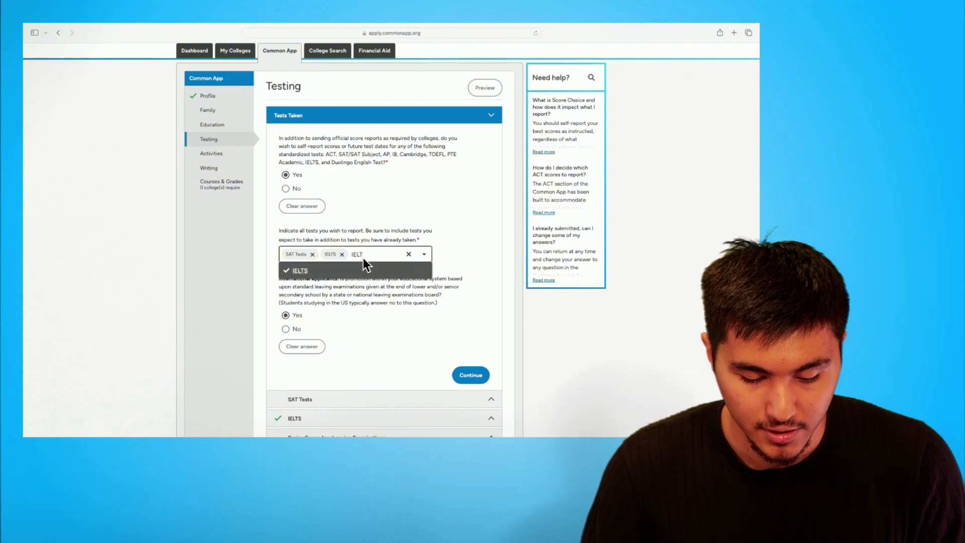
{"action": "left_click", "coordinate": [535, 319]}
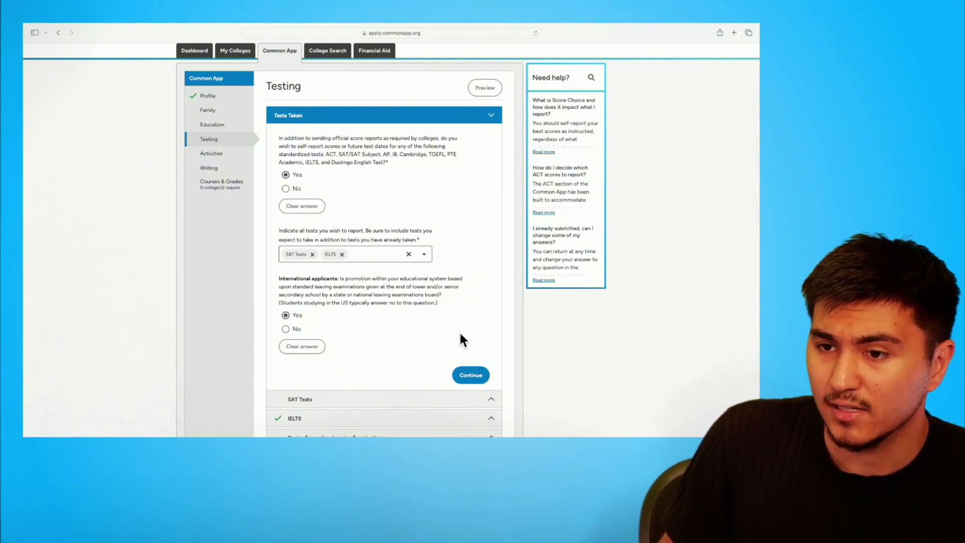
{"action": "left_click", "coordinate": [482, 373]}
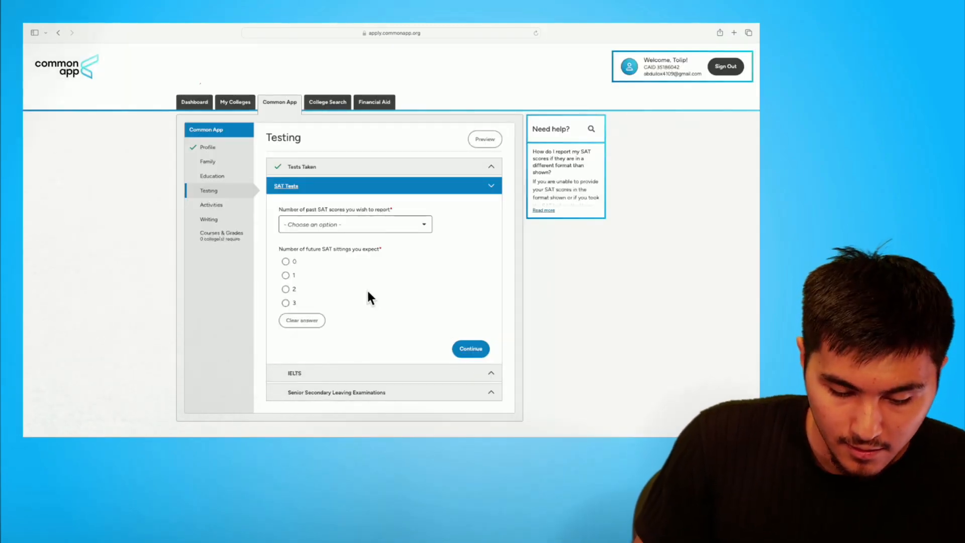
Set the number of past SAT scores to 1 and save the SAT answers
{"action": "left_click", "coordinate": [368, 226]}
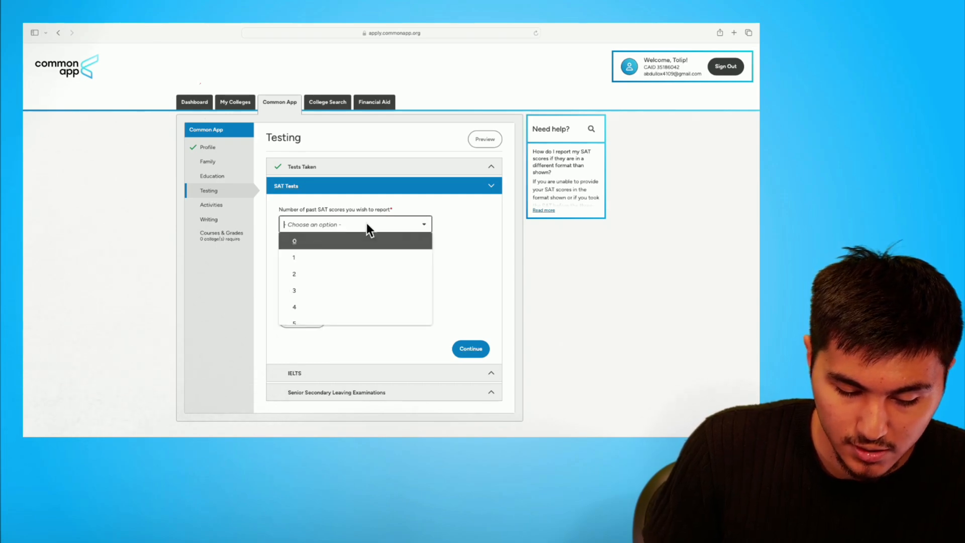
{"action": "left_click", "coordinate": [351, 259]}
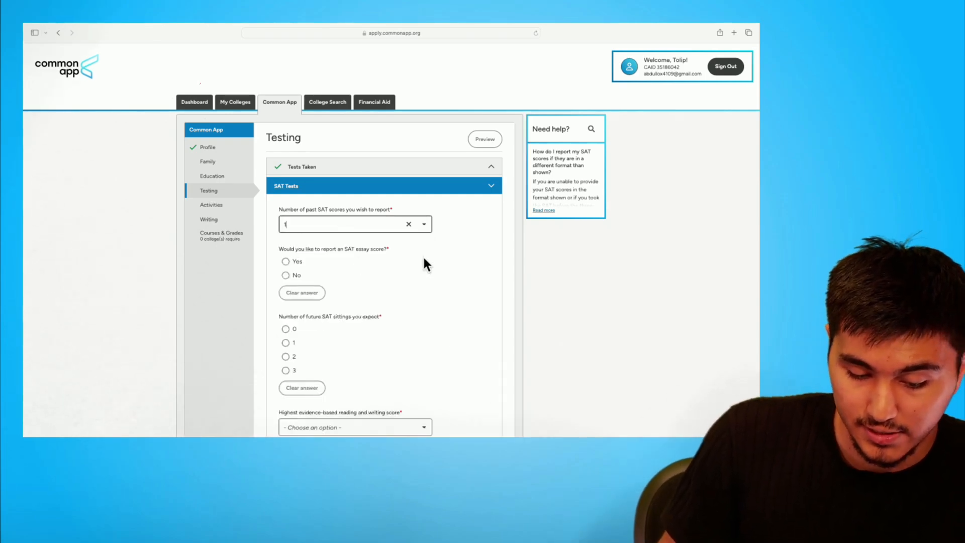
{"action": "scroll", "coordinate": [447, 294], "scroll_direction": "down", "scroll_amount": 2}
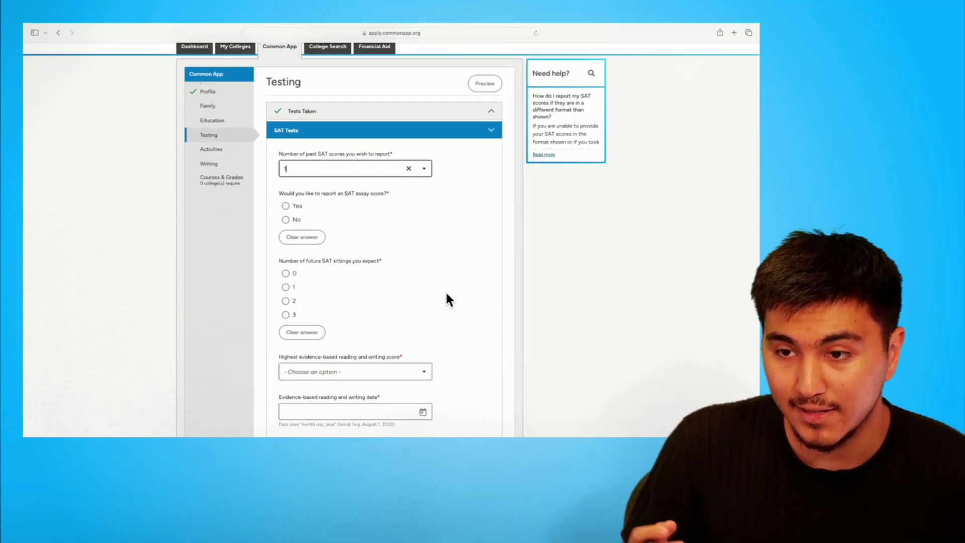
{"action": "scroll", "coordinate": [447, 295], "scroll_direction": "down", "scroll_amount": 8}
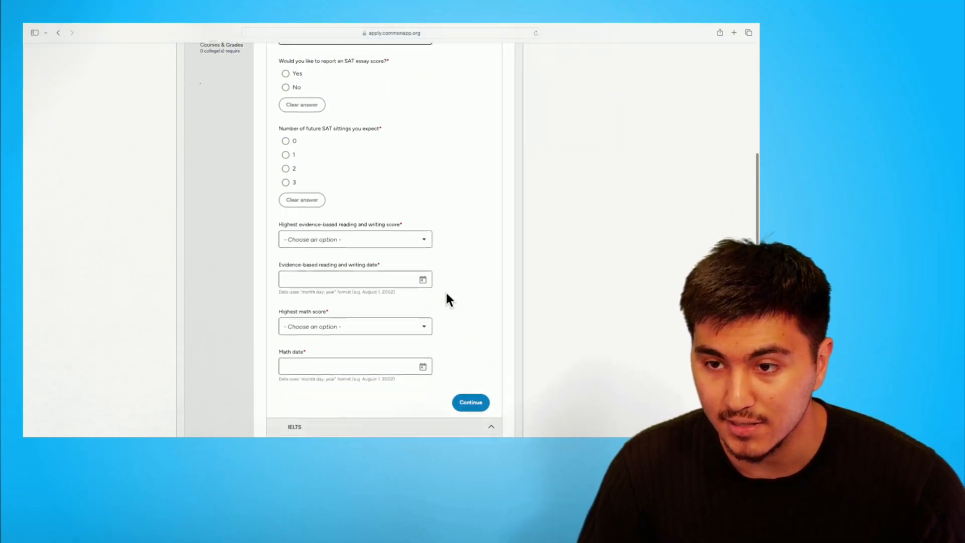
{"action": "left_click", "coordinate": [469, 308]}
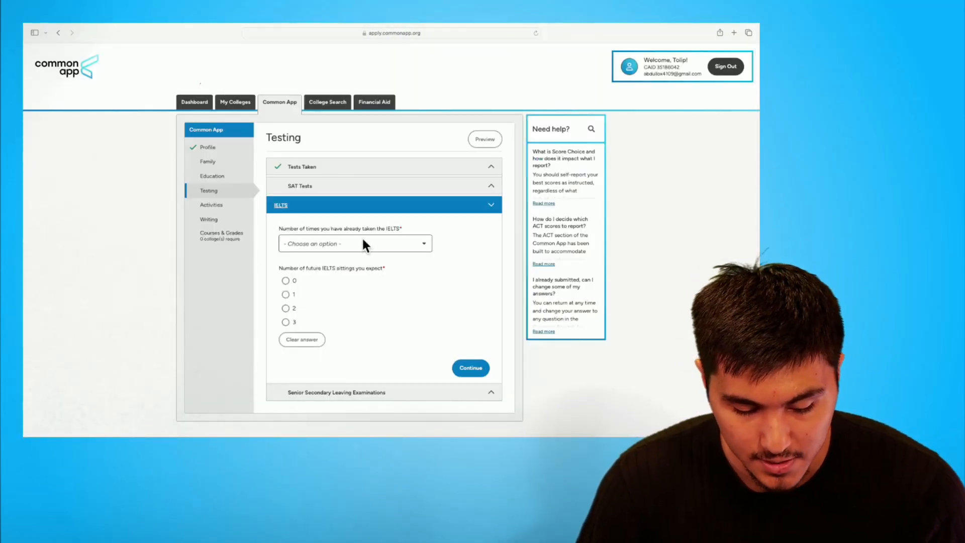
Set IELTS attempts to 1, pass through the score date fields, and submit the IELTS section
{"action": "left_click", "coordinate": [363, 239]}
{"action": "left_click", "coordinate": [343, 274]}
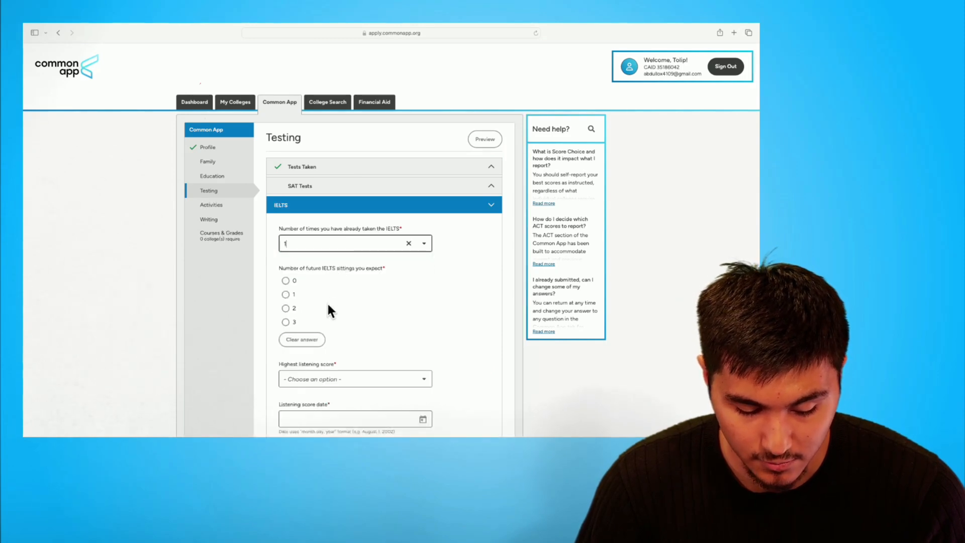
{"action": "scroll", "coordinate": [327, 309], "scroll_direction": "down", "scroll_amount": 3}
{"action": "left_click", "coordinate": [313, 314]}
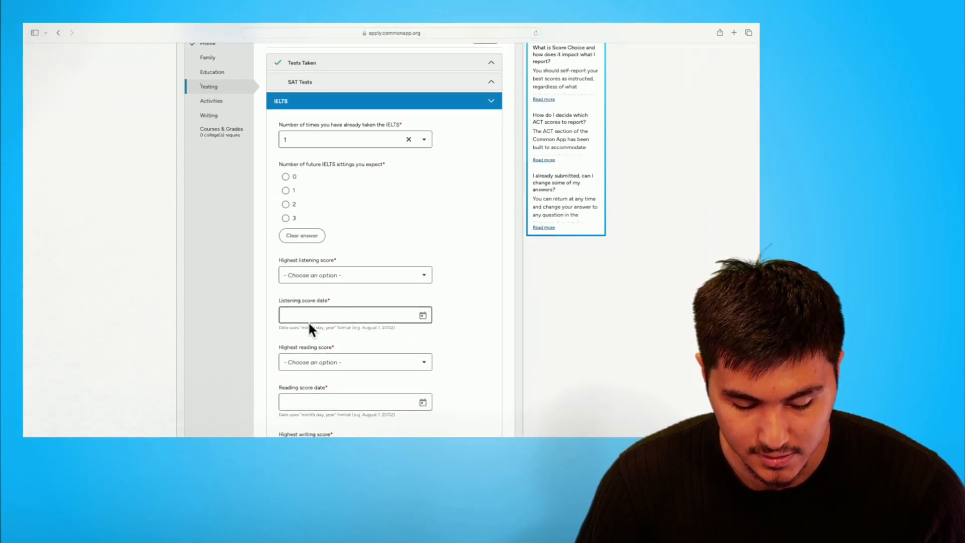
{"action": "left_click", "coordinate": [300, 402]}
{"action": "scroll", "coordinate": [299, 397], "scroll_direction": "down", "scroll_amount": 3}
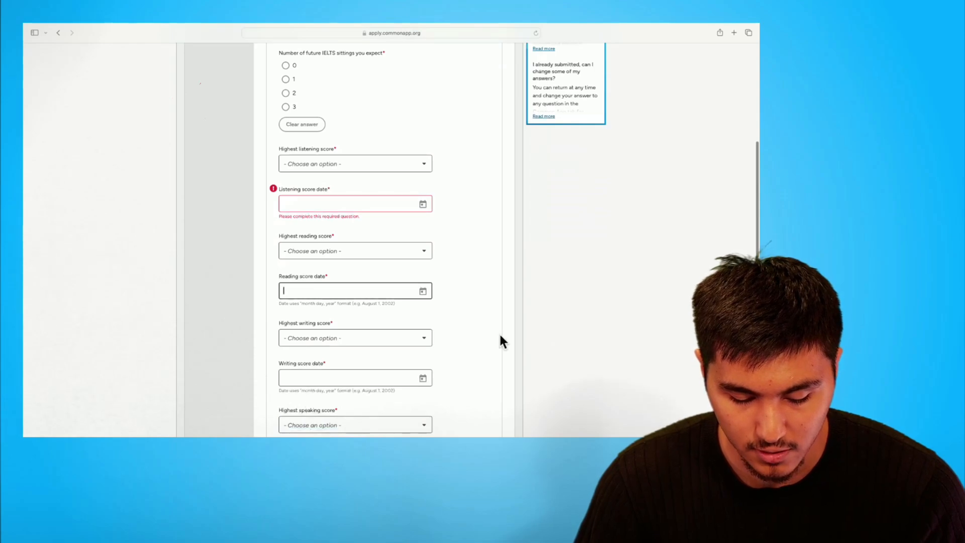
{"action": "scroll", "coordinate": [499, 340], "scroll_direction": "down", "scroll_amount": 8}
{"action": "left_click", "coordinate": [480, 333]}
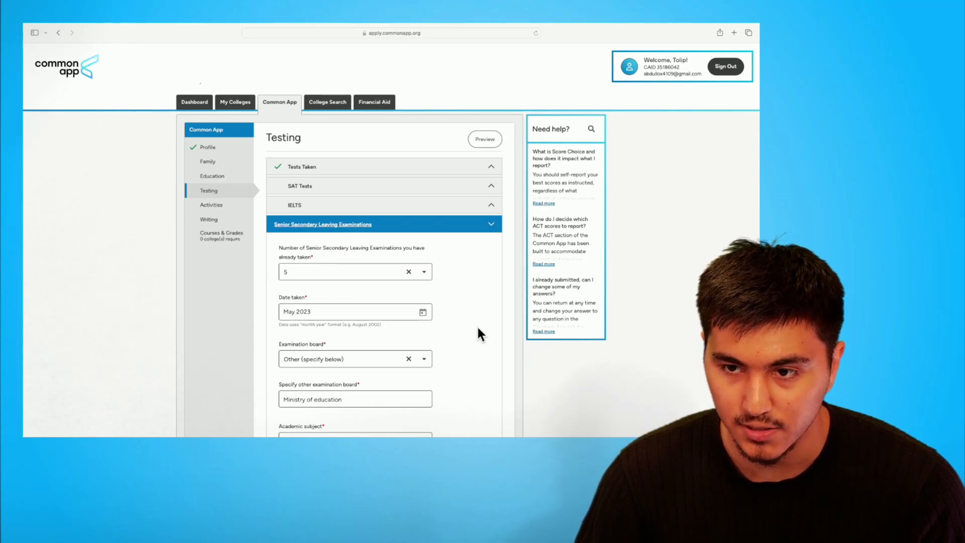
{"action": "left_click", "coordinate": [363, 272]}
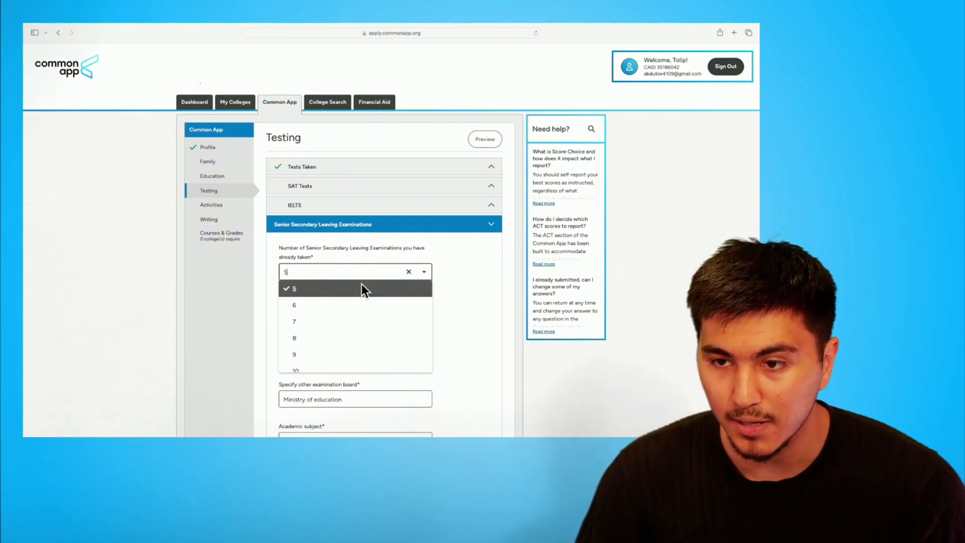
{"action": "left_click", "coordinate": [362, 288]}
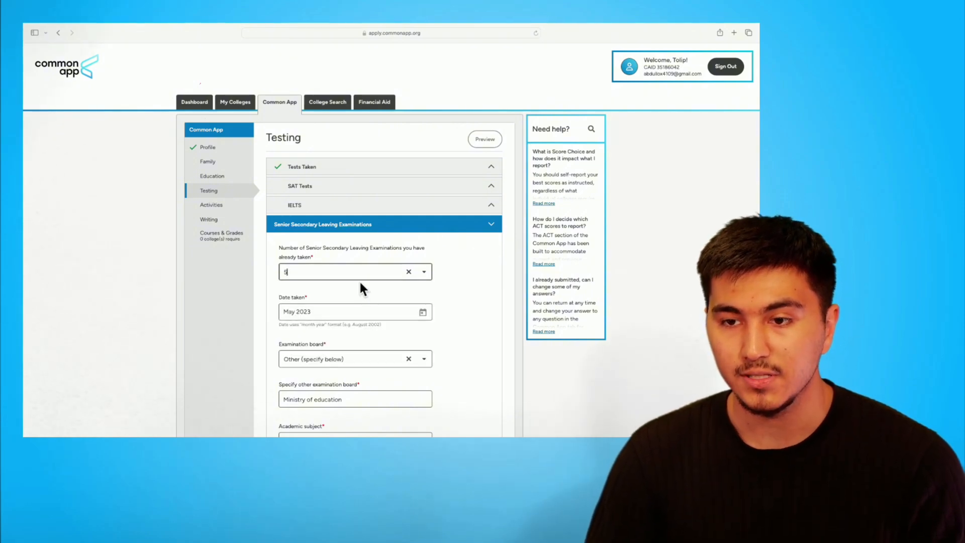
{"action": "left_click", "coordinate": [464, 284]}
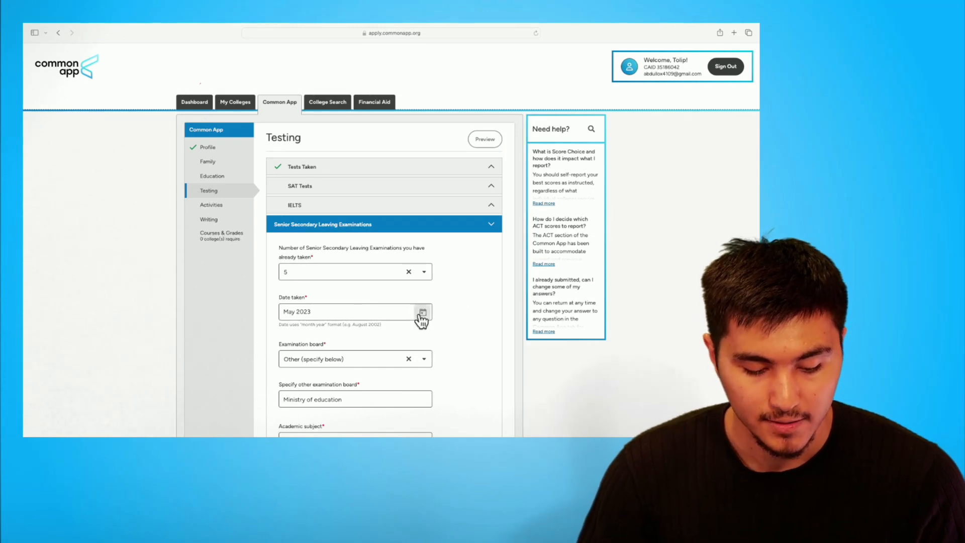
{"action": "scroll", "coordinate": [319, 324], "scroll_direction": "down", "scroll_amount": 2}
{"action": "scroll", "coordinate": [322, 328], "scroll_direction": "down", "scroll_amount": 2}
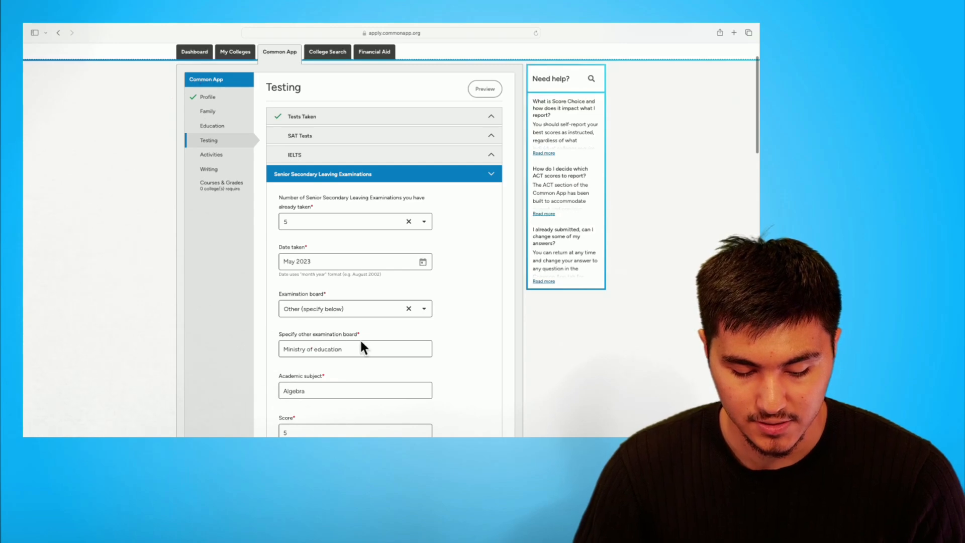
{"action": "left_click", "coordinate": [378, 347]}
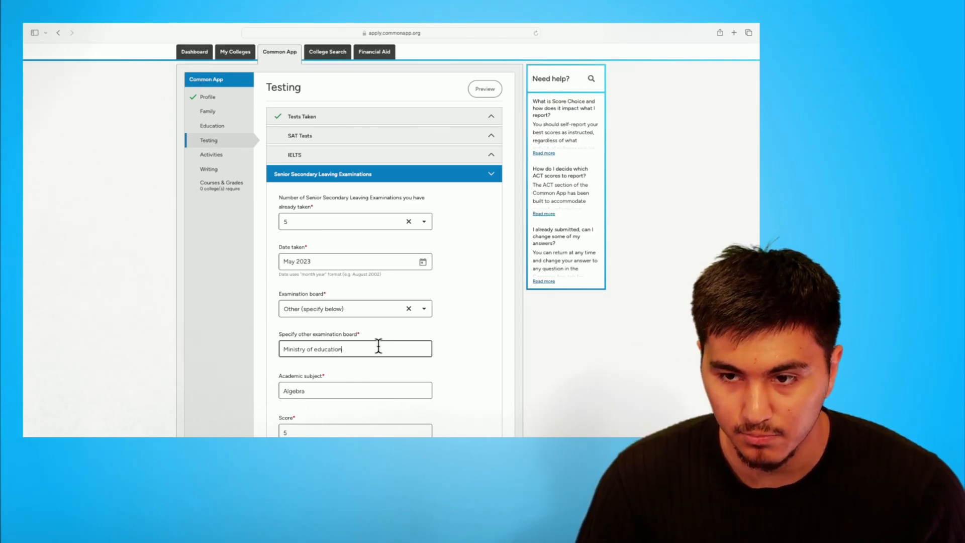
{"action": "scroll", "coordinate": [380, 349], "scroll_direction": "down", "scroll_amount": 1}
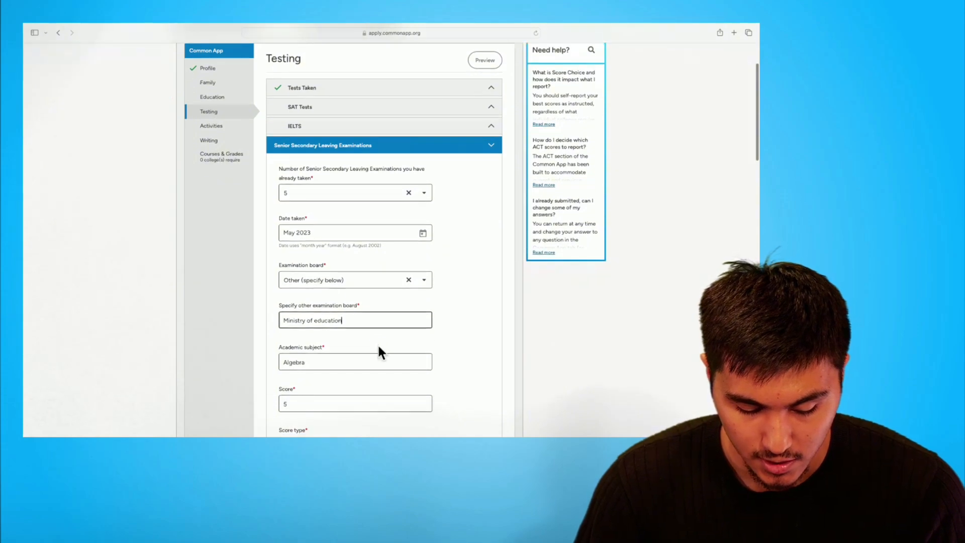
{"action": "left_click", "coordinate": [349, 363]}
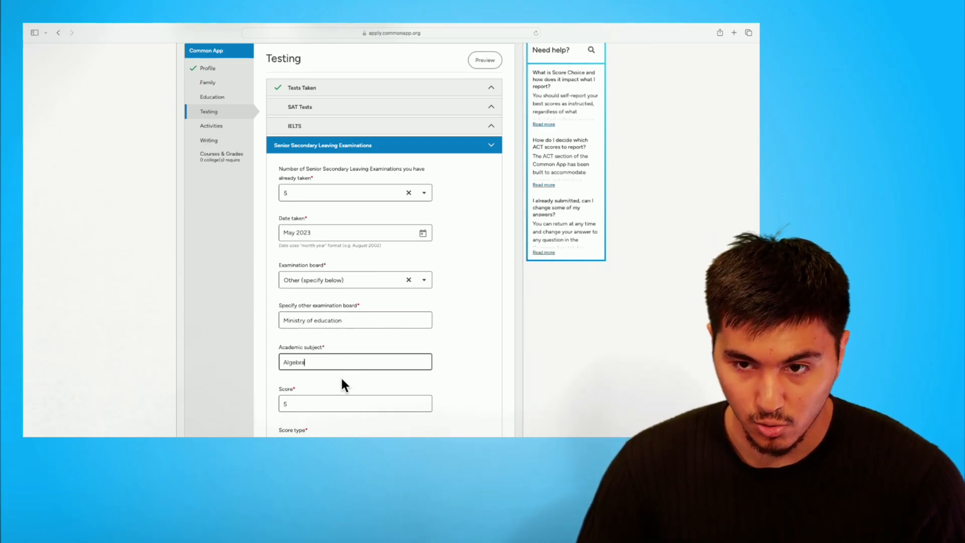
{"action": "scroll", "coordinate": [342, 385], "scroll_direction": "down", "scroll_amount": 2}
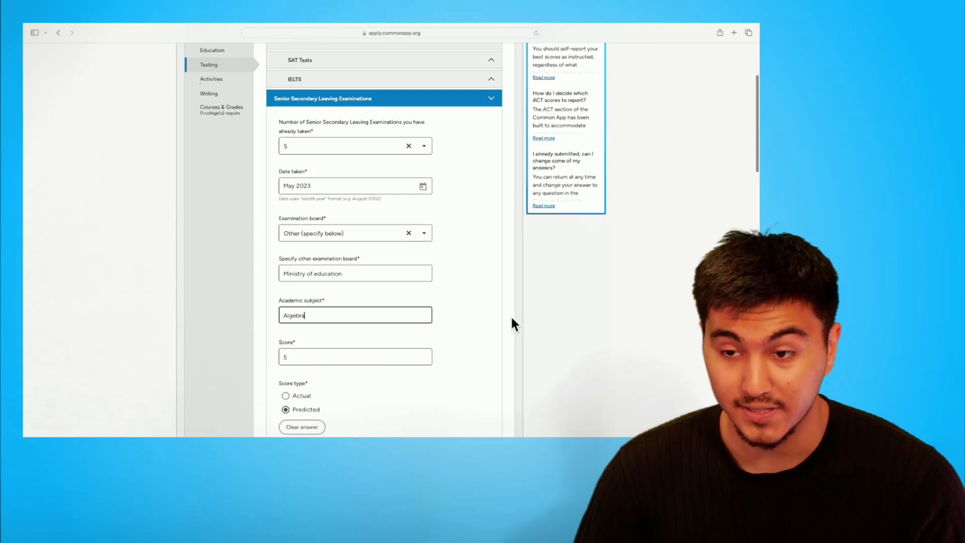
{"action": "left_click", "coordinate": [500, 330]}
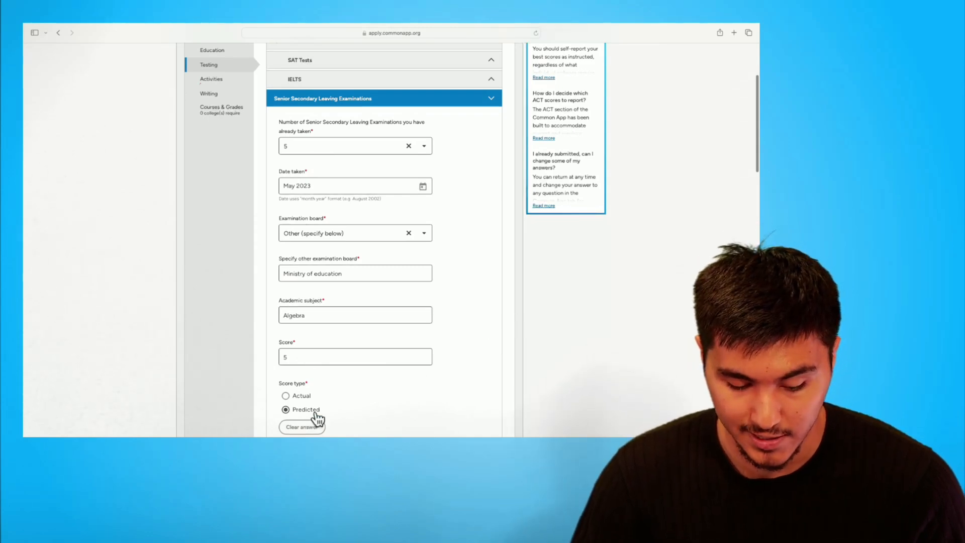
{"action": "scroll", "coordinate": [317, 418], "scroll_direction": "down", "scroll_amount": 1}
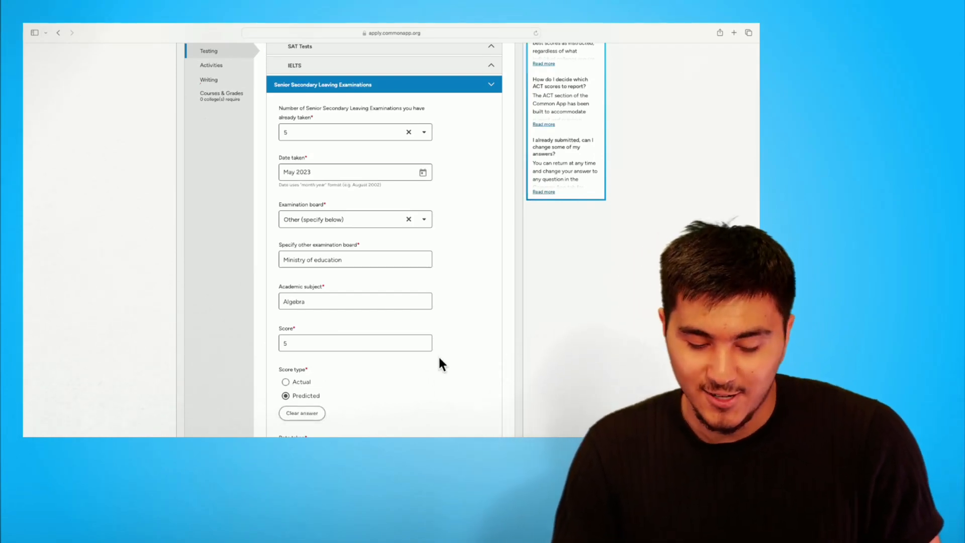
{"action": "scroll", "coordinate": [452, 367], "scroll_direction": "down", "scroll_amount": 12}
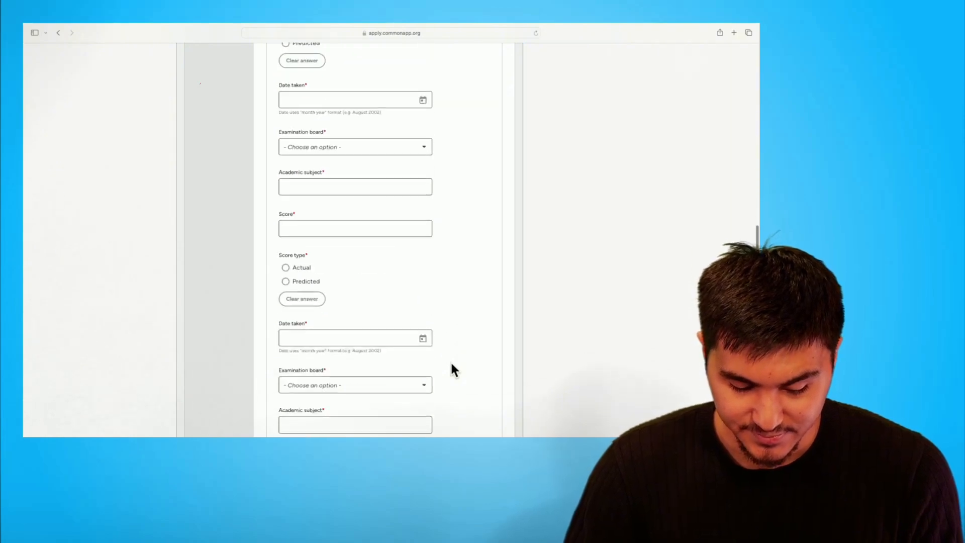
{"action": "scroll", "coordinate": [452, 364], "scroll_direction": "down", "scroll_amount": 10}
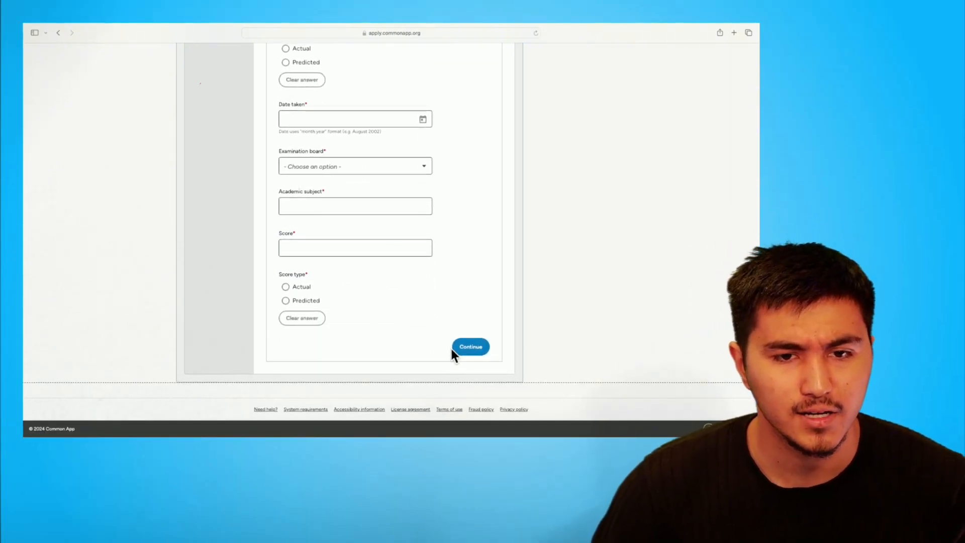
Save the leaving examinations and review Activity 1's description against its 150-character limit
{"action": "left_click", "coordinate": [466, 351]}
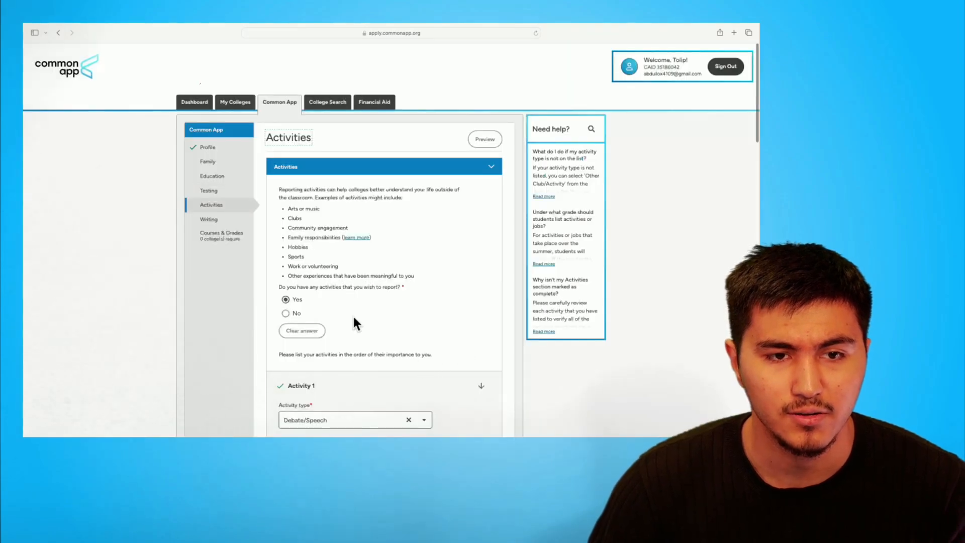
{"action": "scroll", "coordinate": [326, 249], "scroll_direction": "down", "scroll_amount": 1}
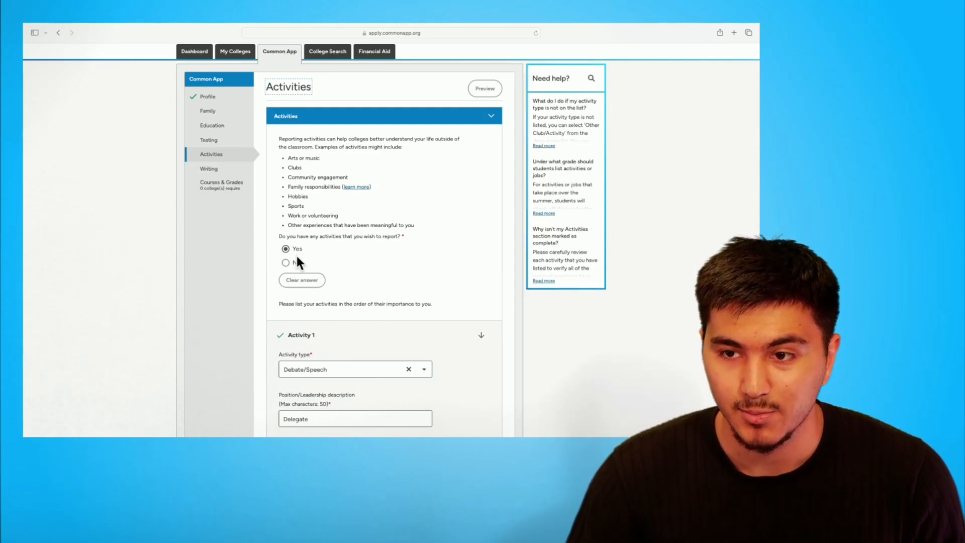
{"action": "scroll", "coordinate": [296, 253], "scroll_direction": "down", "scroll_amount": 5}
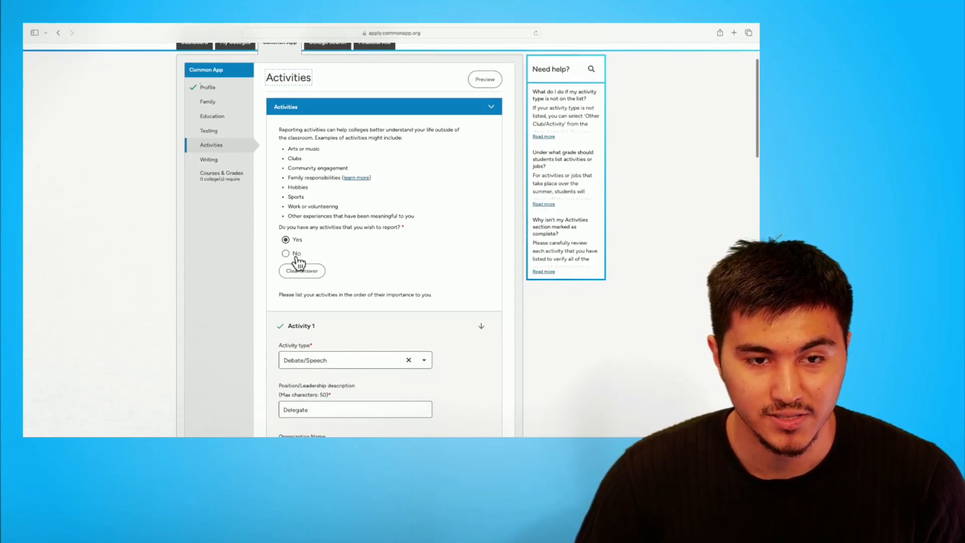
{"action": "scroll", "coordinate": [296, 255], "scroll_direction": "down", "scroll_amount": 20}
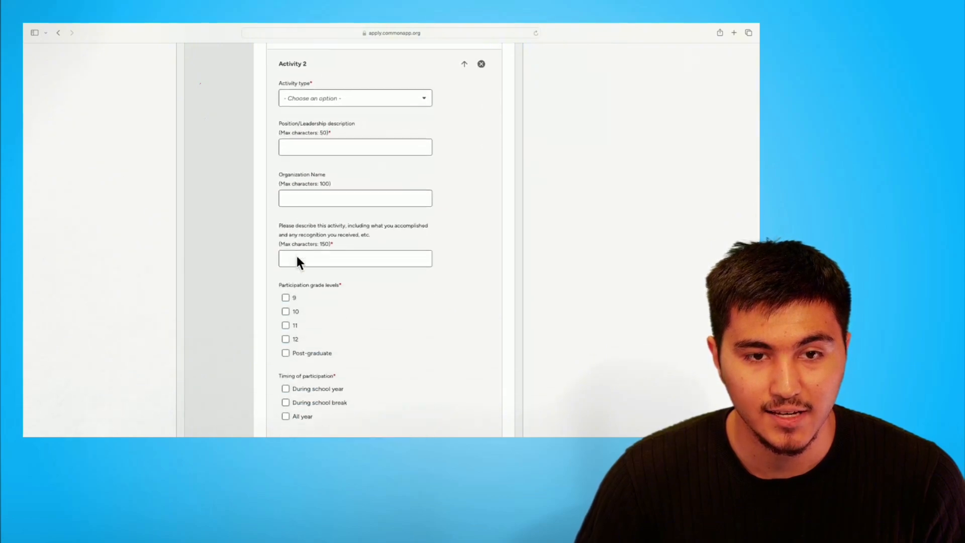
{"action": "scroll", "coordinate": [296, 256], "scroll_direction": "up", "scroll_amount": 8}
{"action": "scroll", "coordinate": [297, 256], "scroll_direction": "up", "scroll_amount": 15}
{"action": "scroll", "coordinate": [296, 256], "scroll_direction": "down", "scroll_amount": 12}
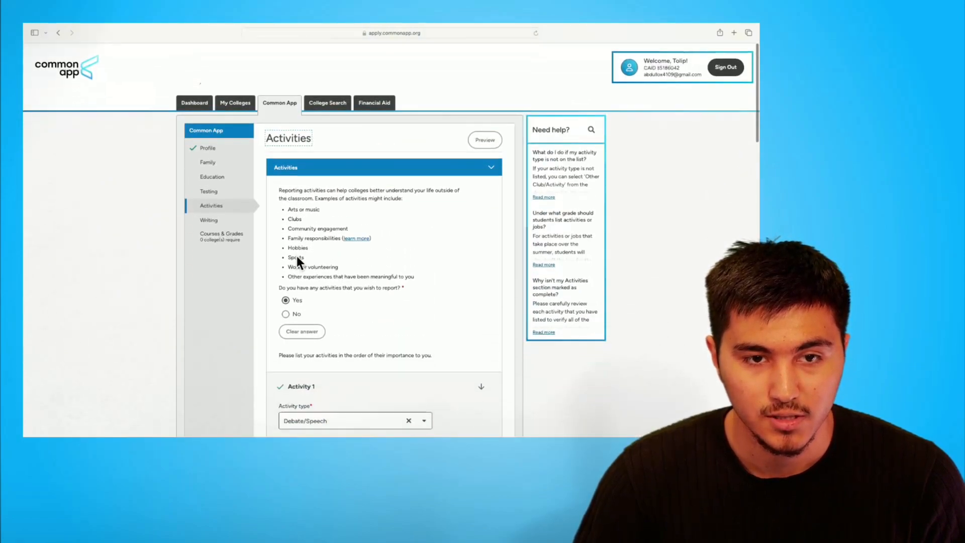
{"action": "scroll", "coordinate": [297, 256], "scroll_direction": "up", "scroll_amount": 2}
{"action": "scroll", "coordinate": [296, 255], "scroll_direction": "up", "scroll_amount": 4}
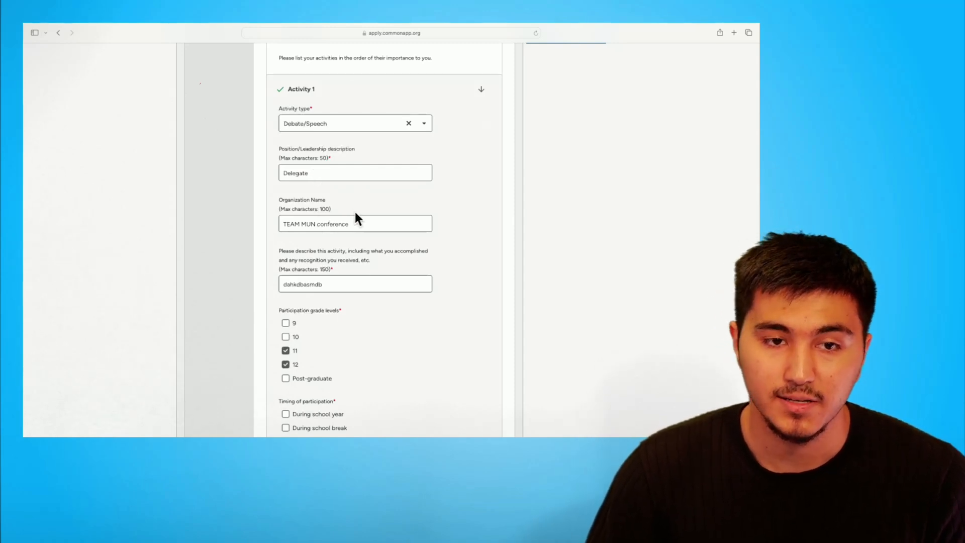
{"action": "left_click", "coordinate": [357, 284]}
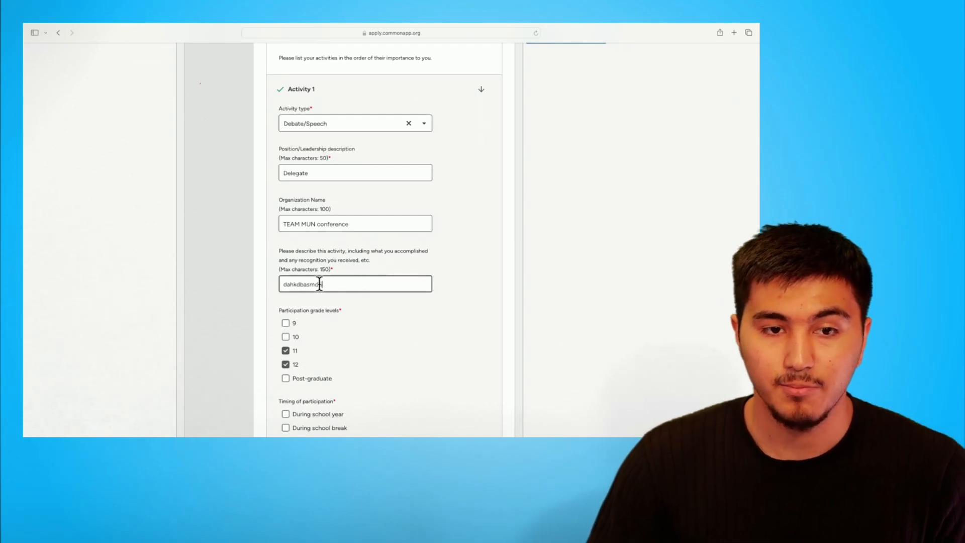
{"action": "left_click_drag", "start_coordinate": [321, 270], "coordinate": [340, 270]}
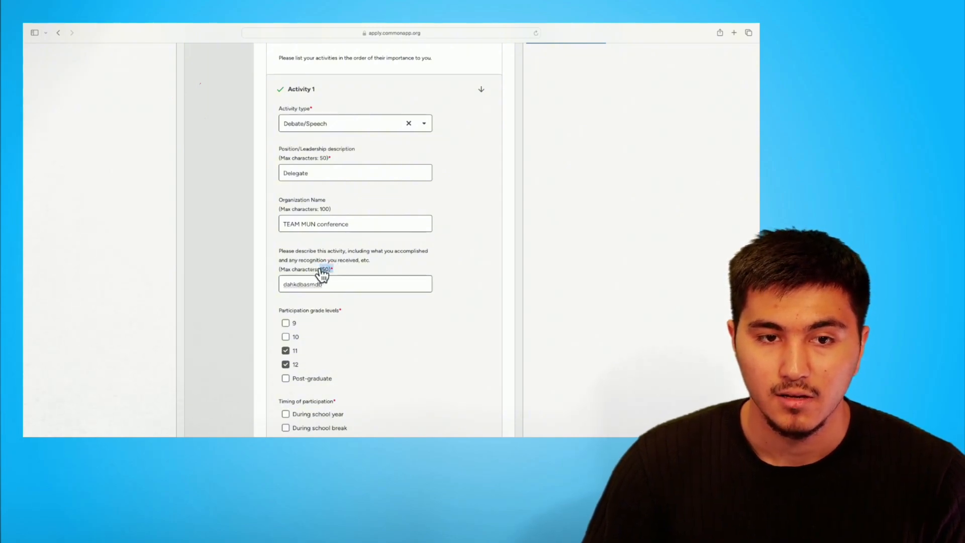
{"action": "left_click", "coordinate": [428, 260]}
Mark grade 12 for Activity 1 and save the Activities section
{"action": "scroll", "coordinate": [428, 259], "scroll_direction": "down", "scroll_amount": 2}
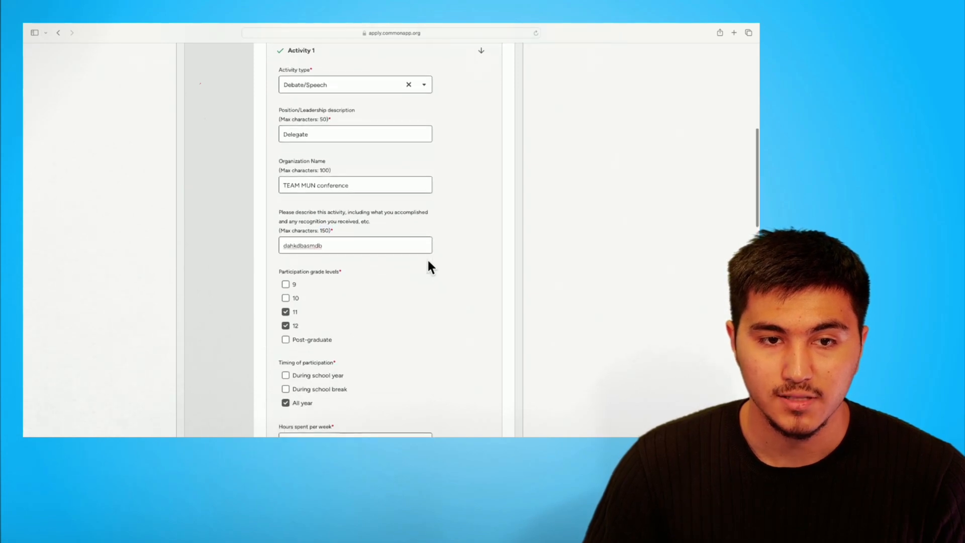
{"action": "scroll", "coordinate": [311, 275], "scroll_direction": "down", "scroll_amount": 2}
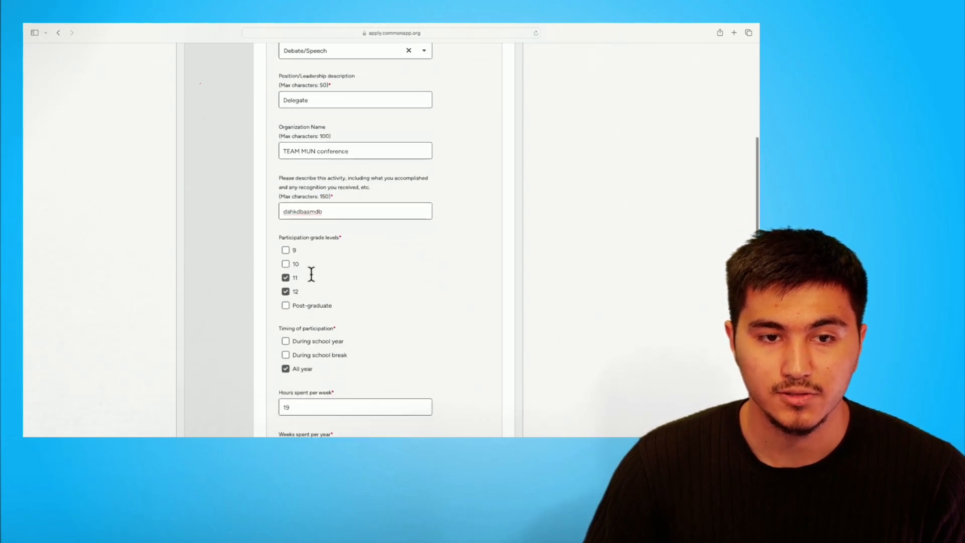
{"action": "scroll", "coordinate": [296, 313], "scroll_direction": "down", "scroll_amount": 1}
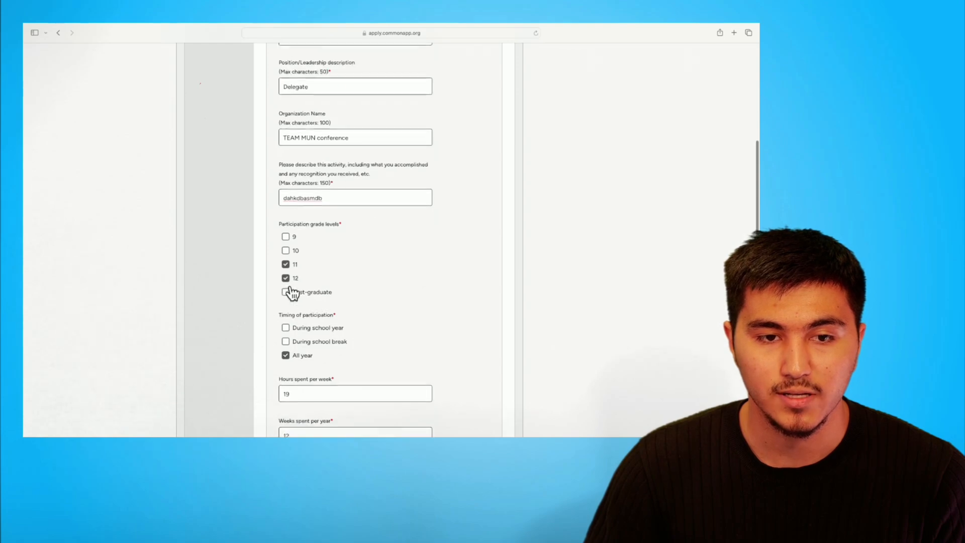
{"action": "left_click", "coordinate": [285, 270]}
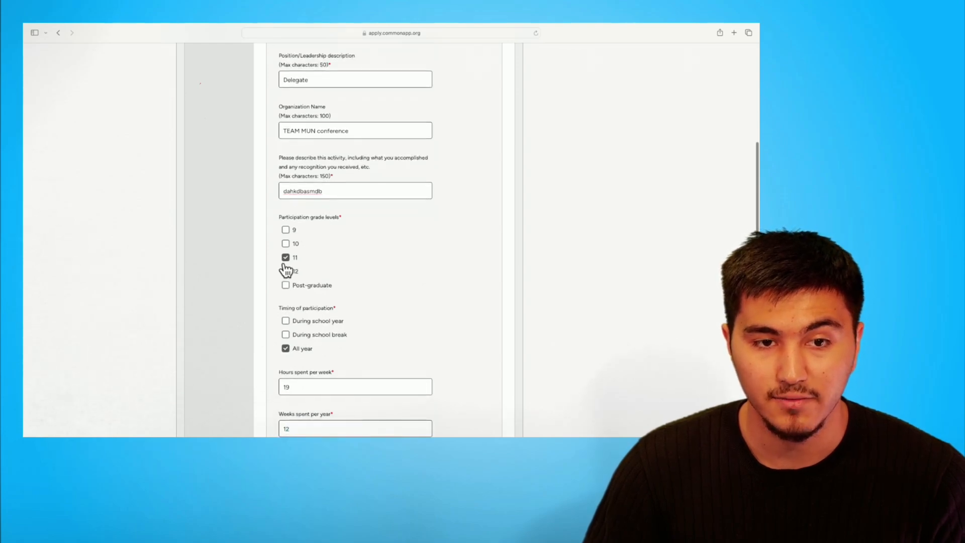
{"action": "scroll", "coordinate": [286, 307], "scroll_direction": "down", "scroll_amount": 2}
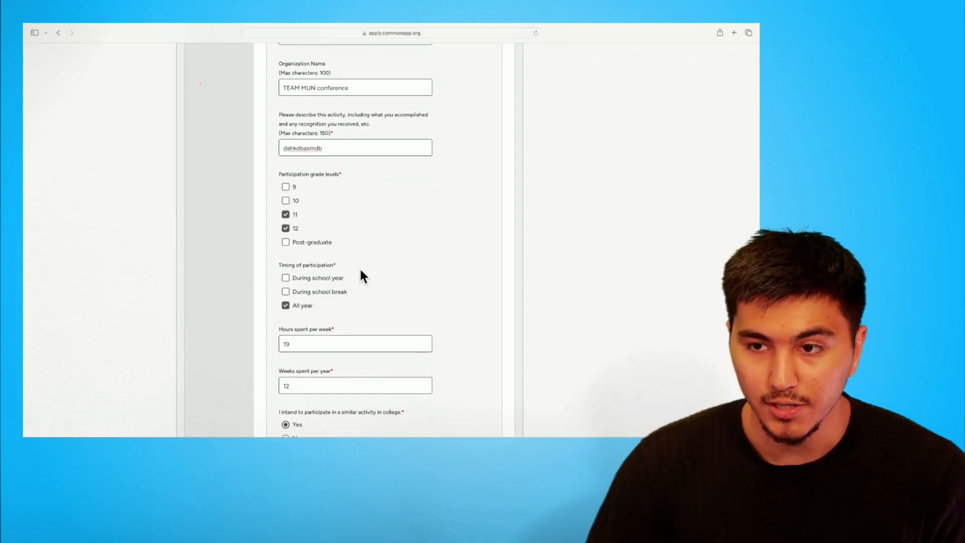
{"action": "scroll", "coordinate": [361, 271], "scroll_direction": "down", "scroll_amount": 2}
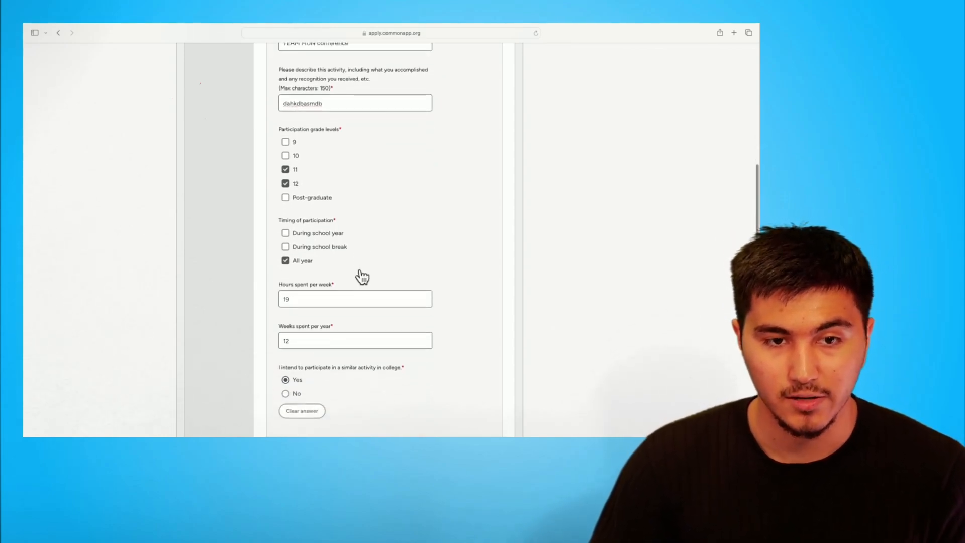
{"action": "scroll", "coordinate": [315, 294], "scroll_direction": "down", "scroll_amount": 2}
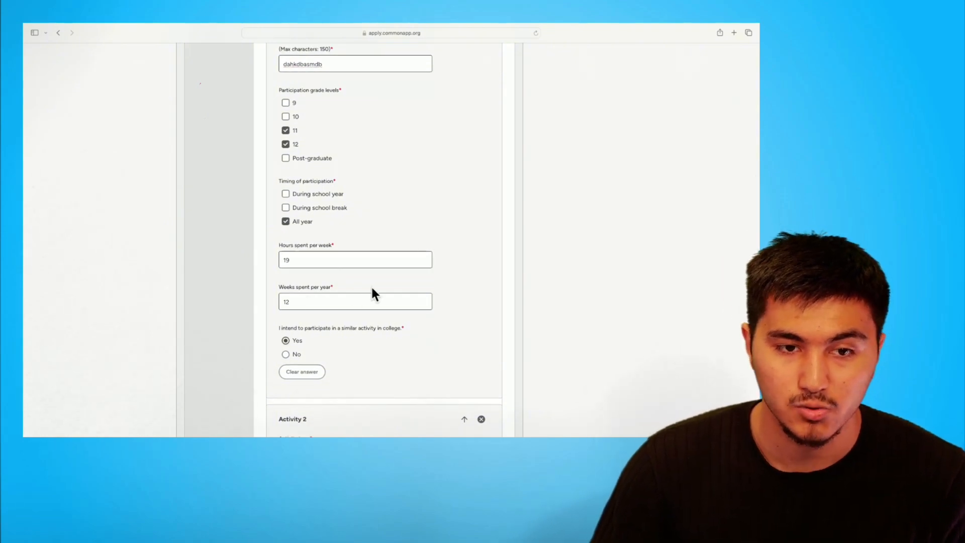
{"action": "scroll", "coordinate": [372, 294], "scroll_direction": "down", "scroll_amount": 1}
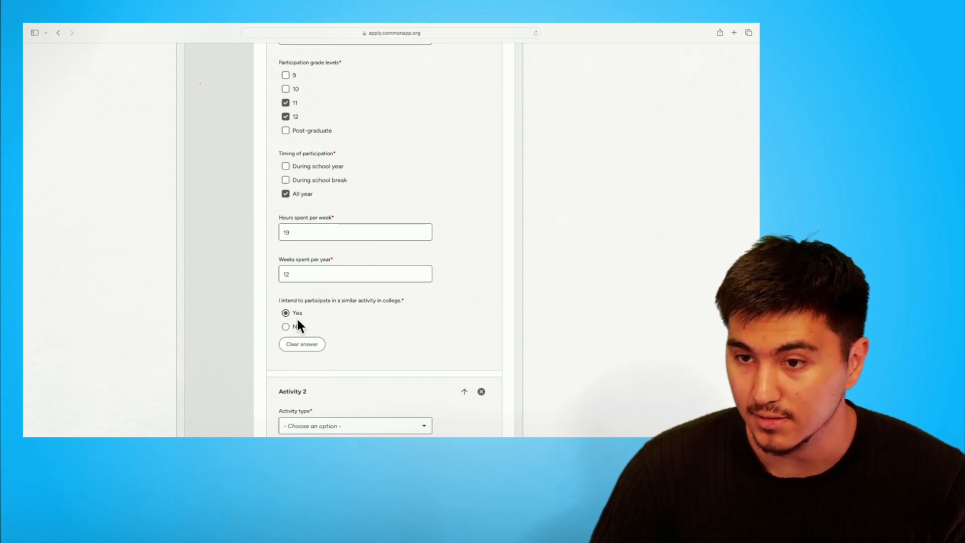
{"action": "scroll", "coordinate": [299, 324], "scroll_direction": "down", "scroll_amount": 4}
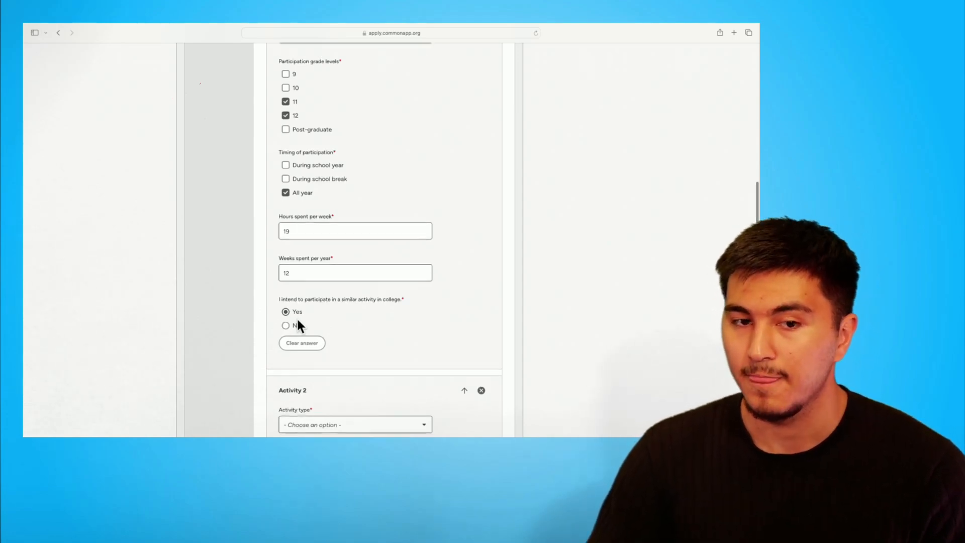
{"action": "scroll", "coordinate": [298, 324], "scroll_direction": "down", "scroll_amount": 9}
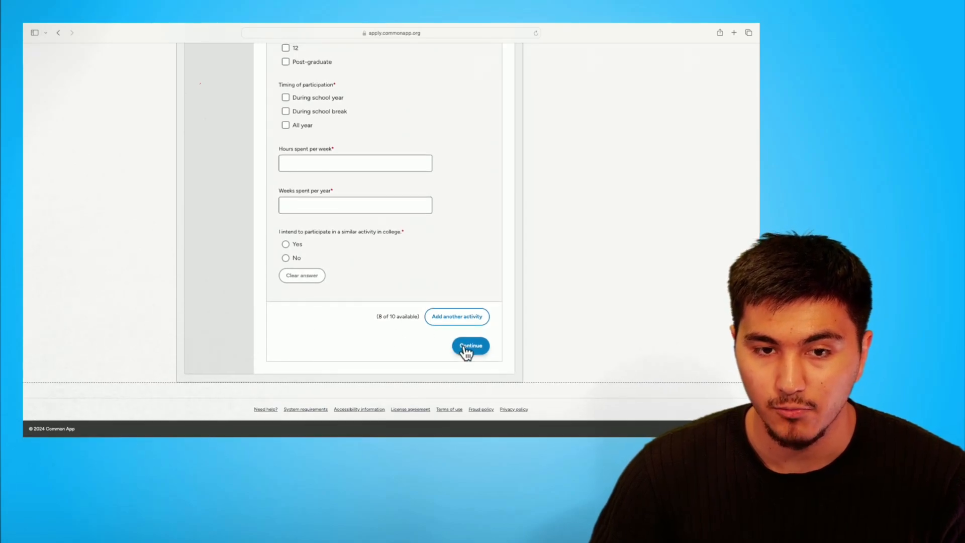
{"action": "left_click", "coordinate": [470, 346]}
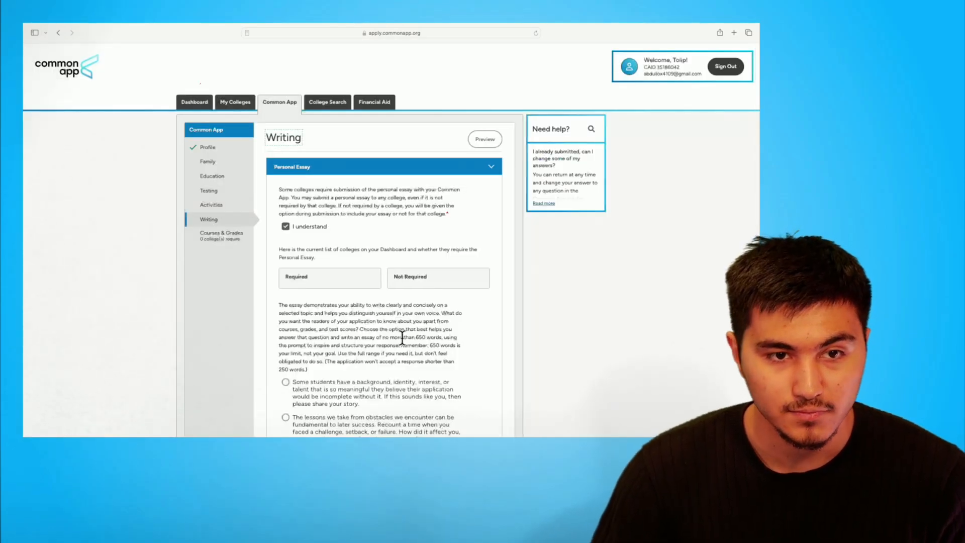
Read through the personal essay prompts, enter the essay editor, and continue to Additional Information
{"action": "scroll", "coordinate": [401, 338], "scroll_direction": "down", "scroll_amount": 1}
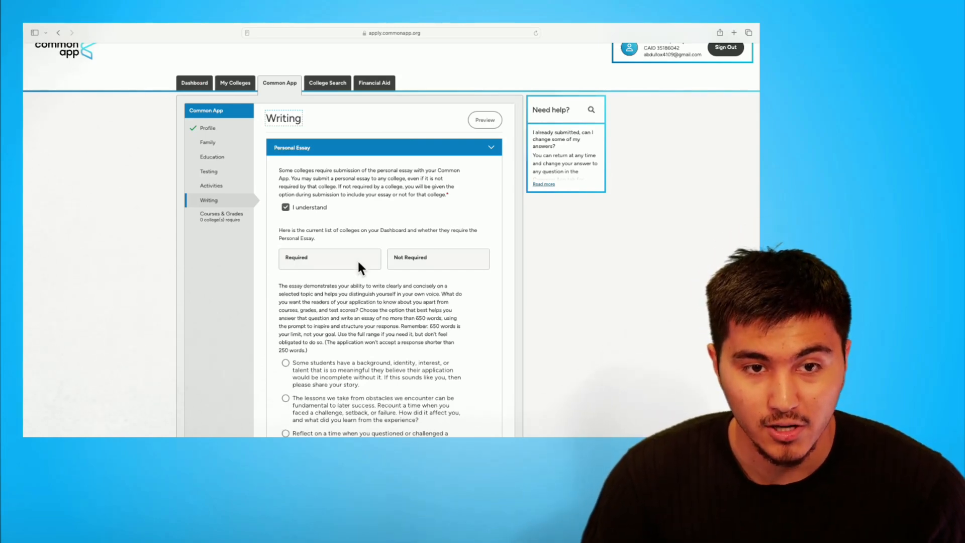
{"action": "scroll", "coordinate": [339, 288], "scroll_direction": "down", "scroll_amount": 5}
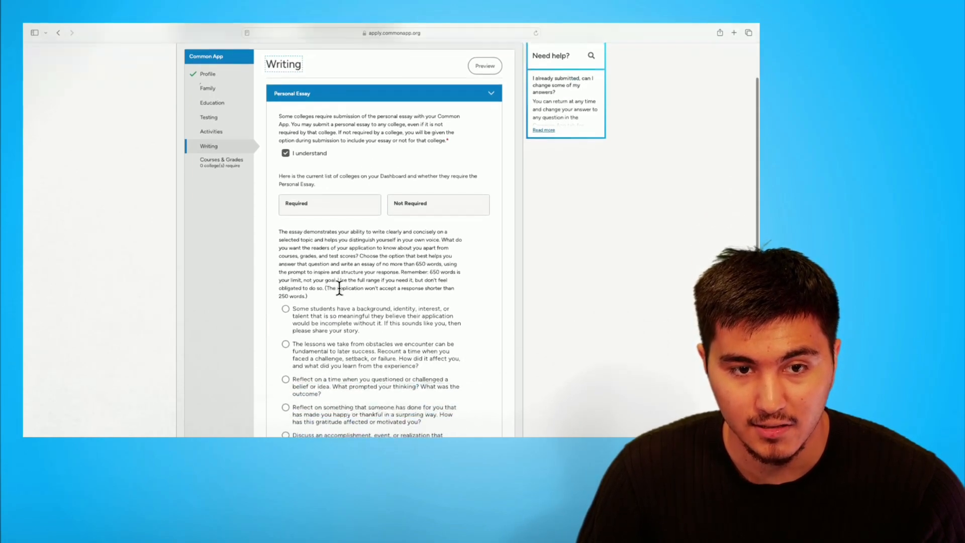
{"action": "scroll", "coordinate": [322, 256], "scroll_direction": "down", "scroll_amount": 4}
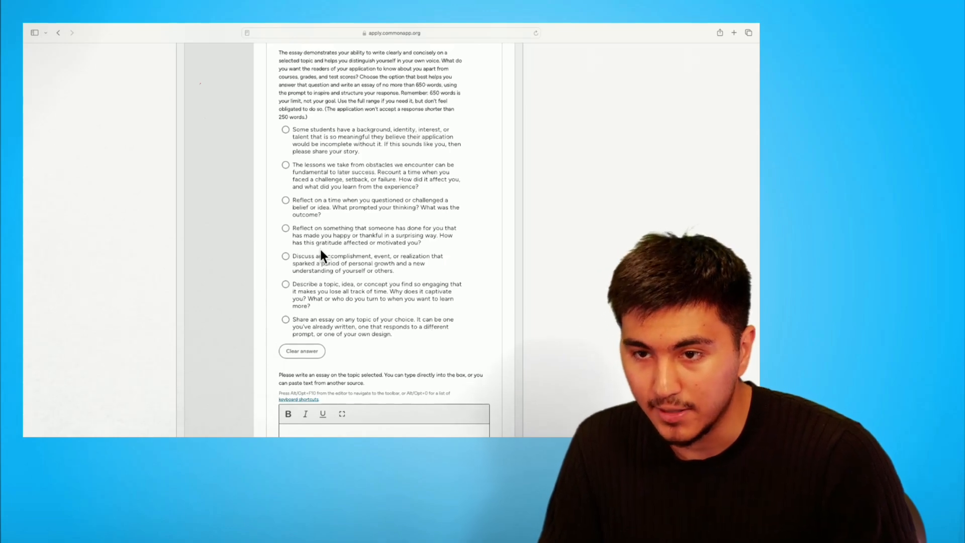
{"action": "scroll", "coordinate": [321, 254], "scroll_direction": "down", "scroll_amount": 2}
{"action": "scroll", "coordinate": [321, 254], "scroll_direction": "down", "scroll_amount": 4}
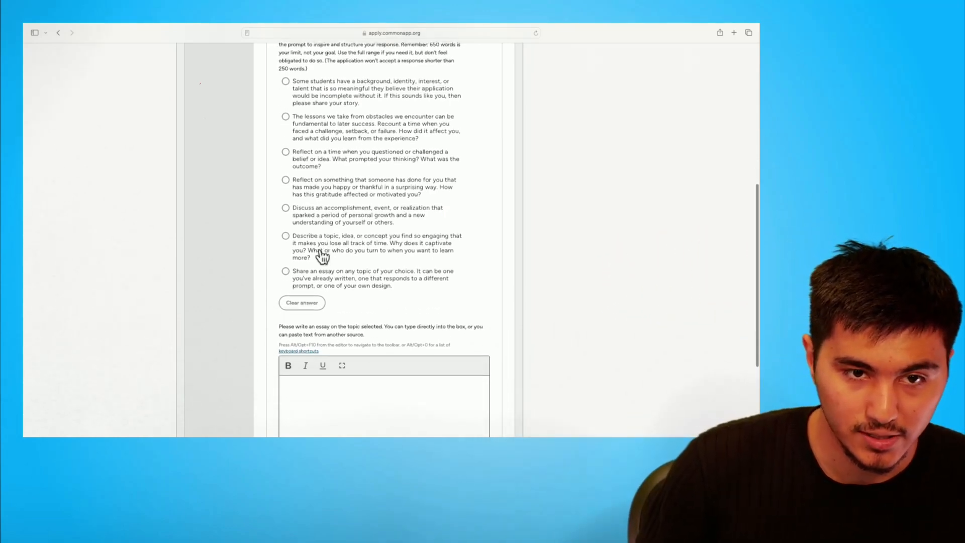
{"action": "left_click", "coordinate": [355, 366]}
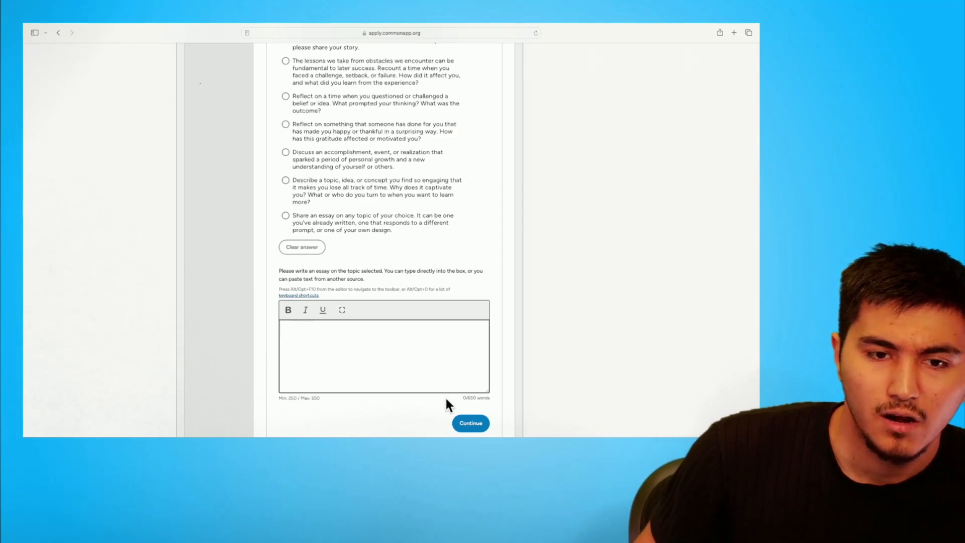
{"action": "left_click", "coordinate": [470, 423]}
{"action": "scroll", "coordinate": [491, 354], "scroll_direction": "down", "scroll_amount": 2}
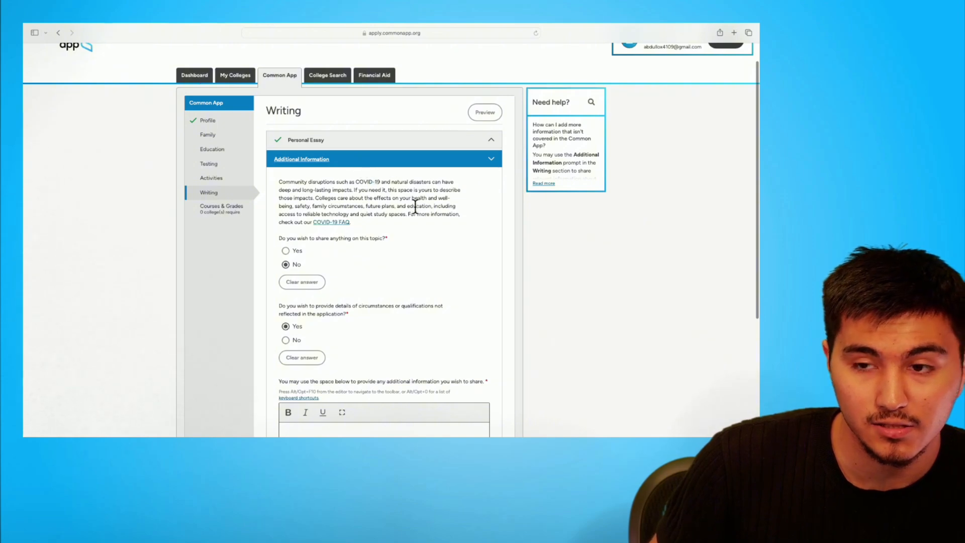
Read the COVID-19 community disruptions paragraph and place the cursor in the Additional Information box
{"action": "scroll", "coordinate": [416, 206], "scroll_direction": "down", "scroll_amount": 5}
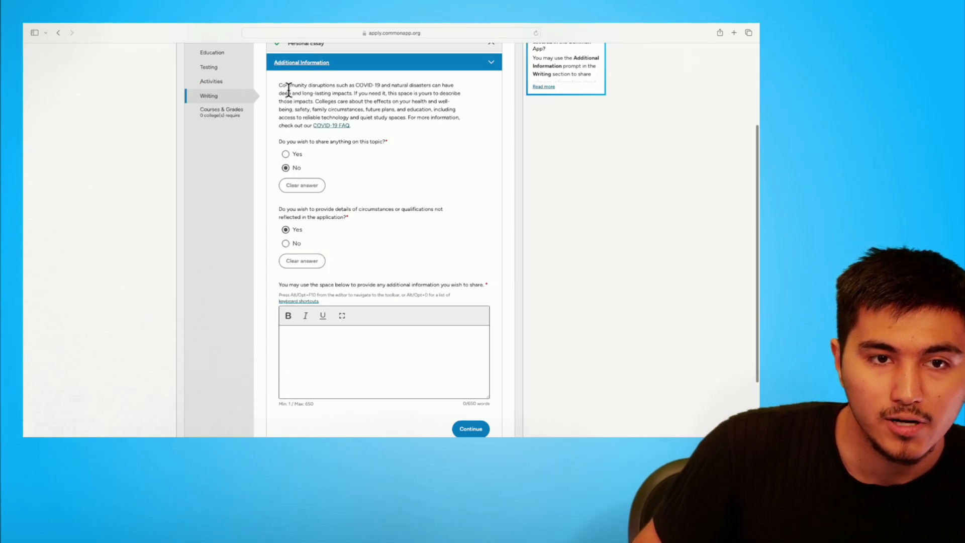
{"action": "left_click_drag", "start_coordinate": [289, 91], "coordinate": [352, 125]}
{"action": "left_click", "coordinate": [492, 145]}
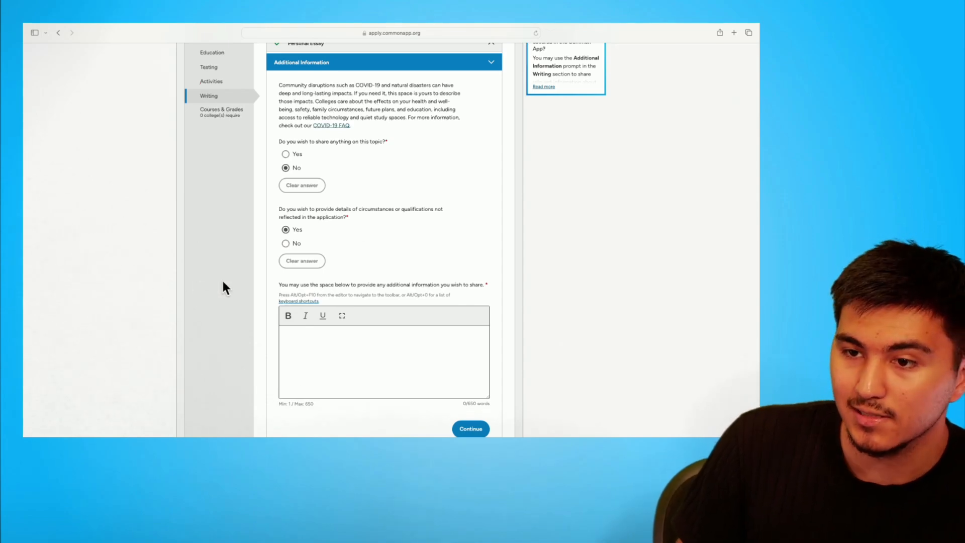
{"action": "left_click", "coordinate": [411, 360]}
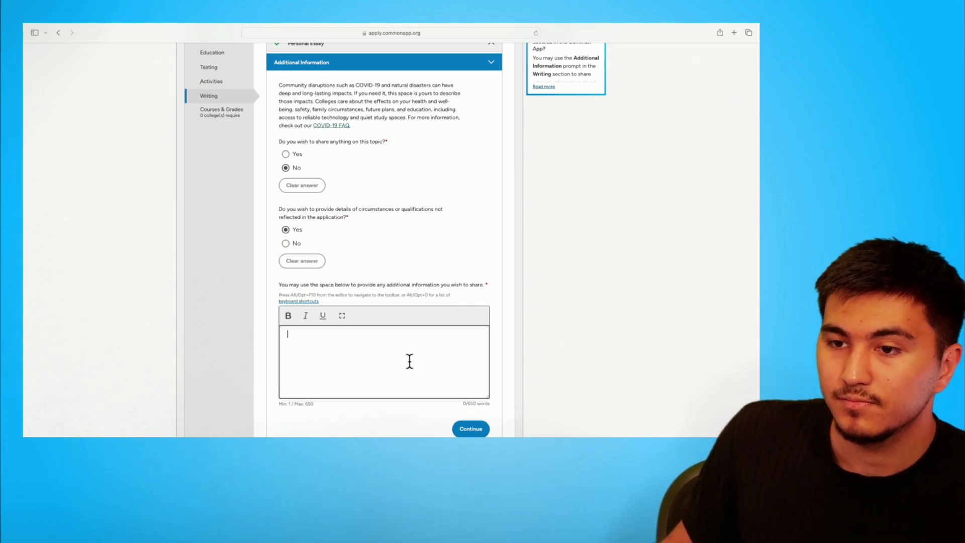
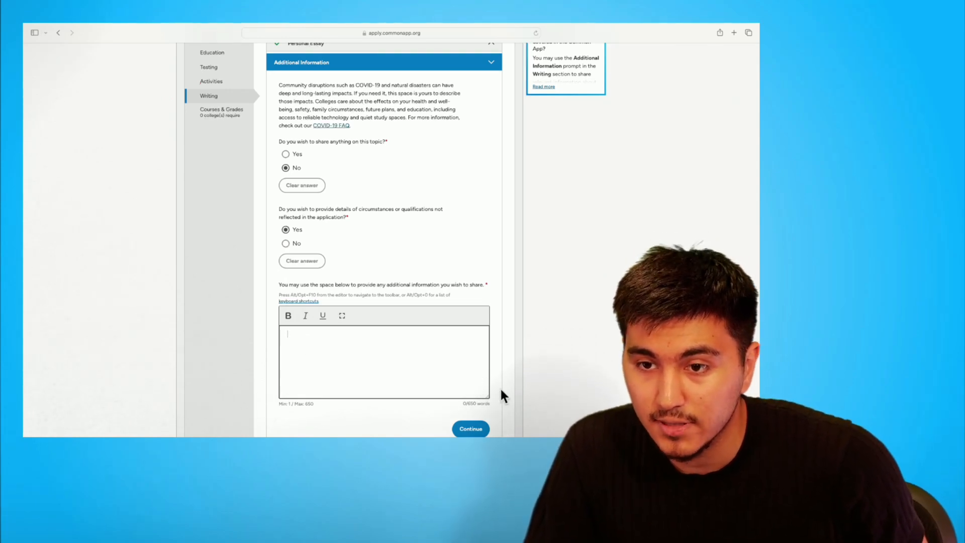
Scroll past the Additional Information box and continue to the Courses & Grades section
{"action": "scroll", "coordinate": [502, 395], "scroll_direction": "down", "scroll_amount": 1}
{"action": "scroll", "coordinate": [502, 394], "scroll_direction": "down", "scroll_amount": 1}
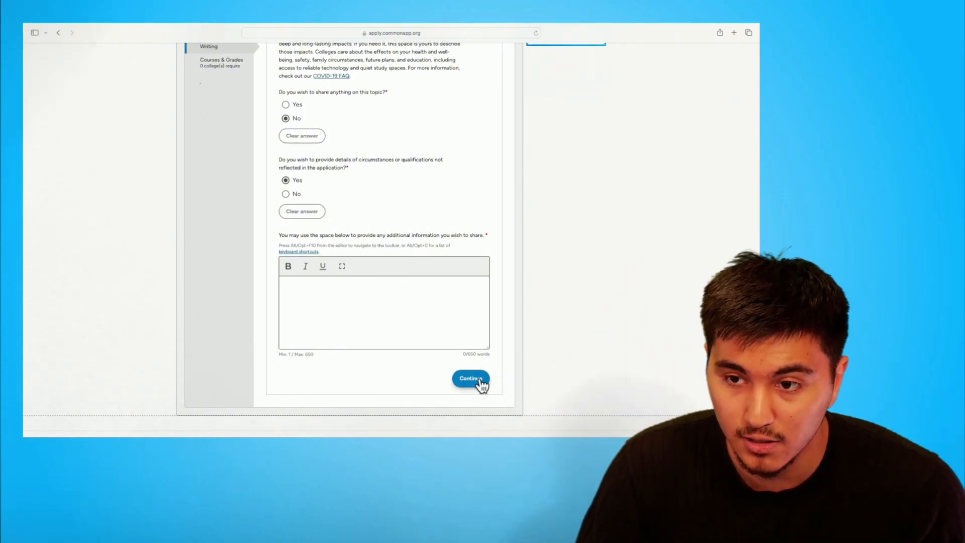
{"action": "left_click", "coordinate": [481, 384]}
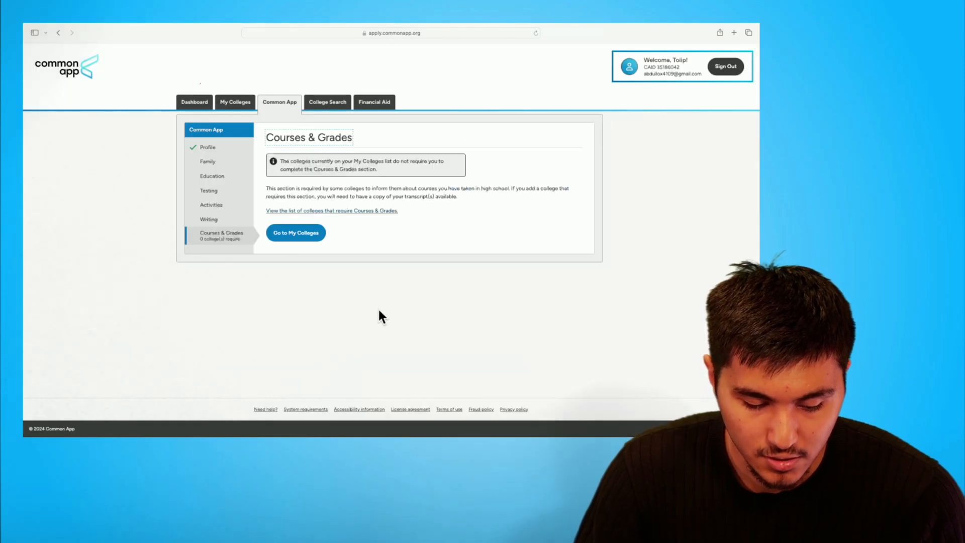
Switch between the Dashboard and Common App tabs, ending on the Dashboard welcome page
{"action": "left_click", "coordinate": [359, 254]}
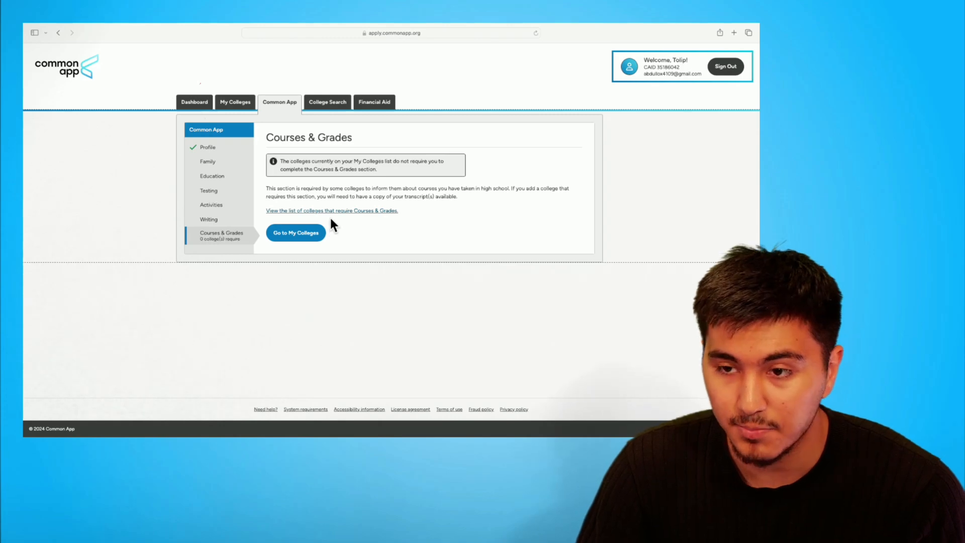
{"action": "left_click", "coordinate": [207, 102]}
{"action": "left_click", "coordinate": [278, 103]}
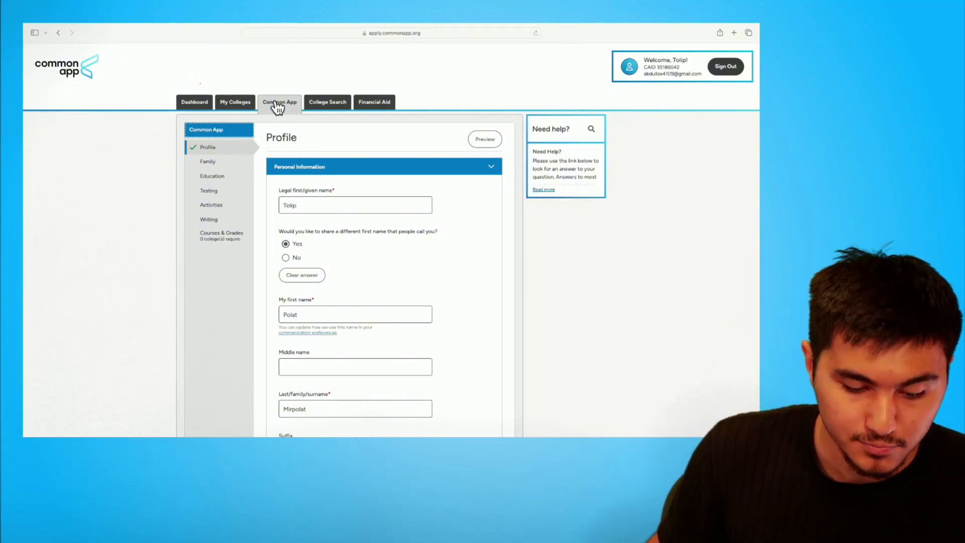
{"action": "left_click", "coordinate": [190, 103]}
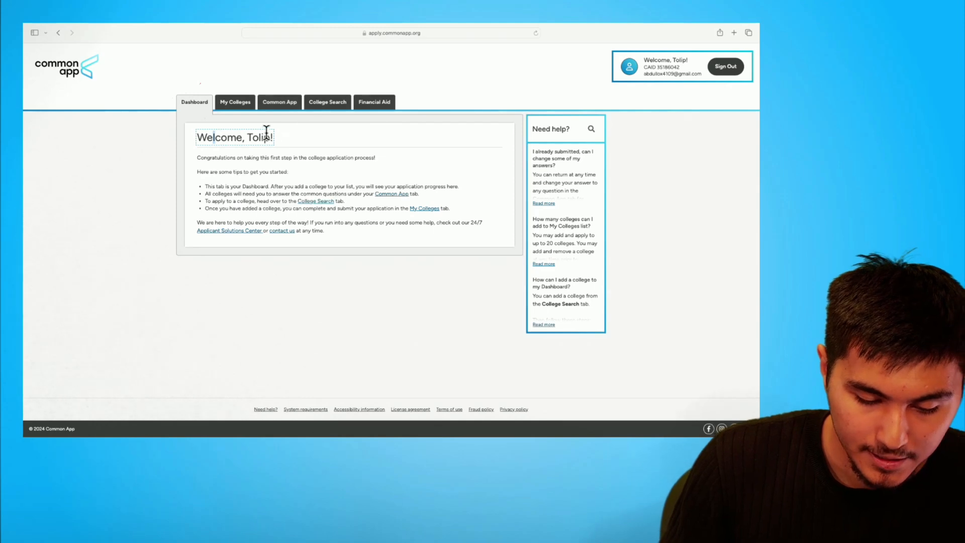
{"action": "left_click", "coordinate": [229, 171]}
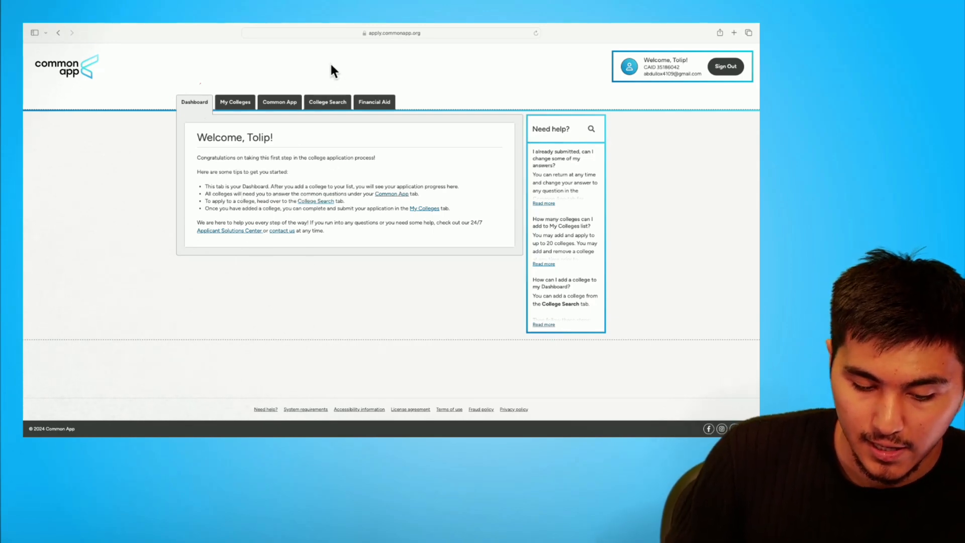
Search College Search for 'Harvard' and add Harvard University to My Colleges
{"action": "left_click", "coordinate": [324, 103]}
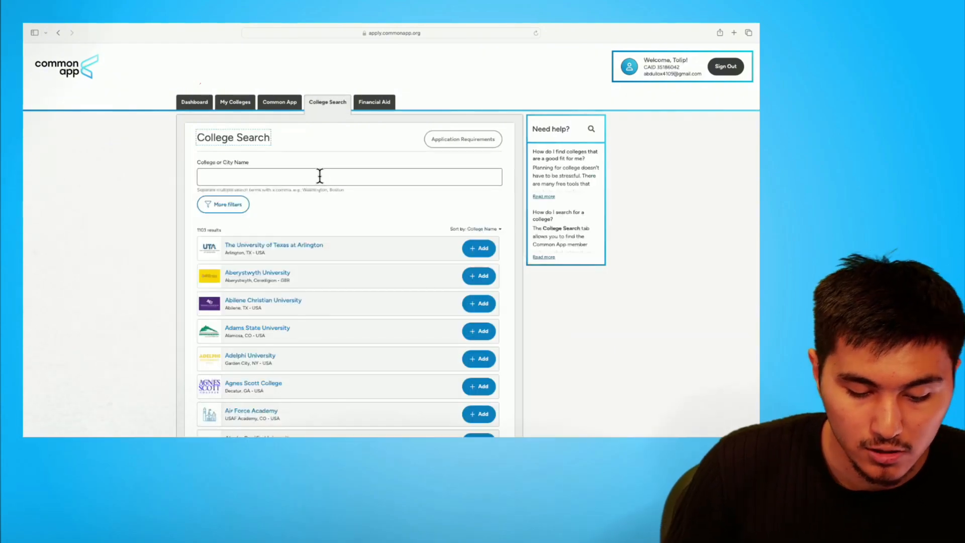
{"action": "left_click", "coordinate": [316, 177]}
{"action": "type", "text": "Ha"}
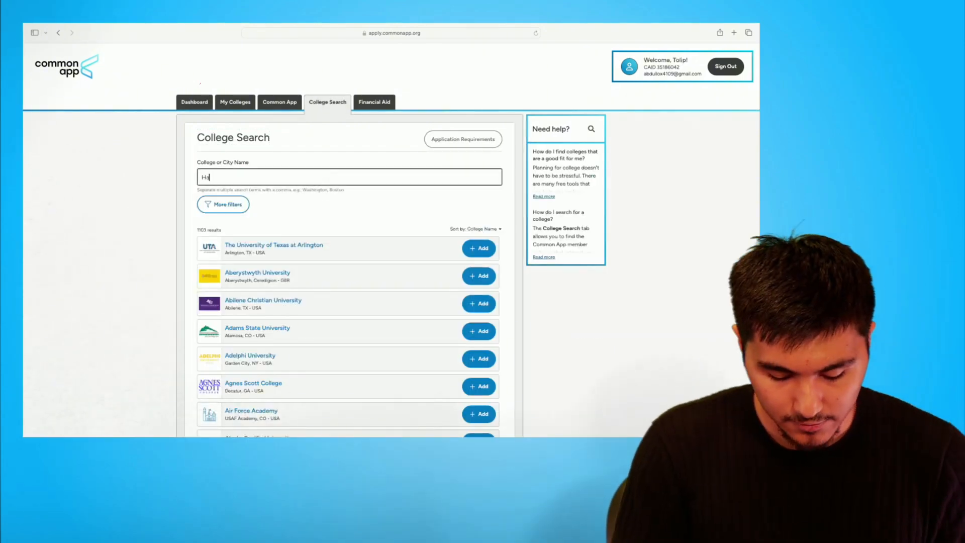
{"action": "type", "text": "rvard"}
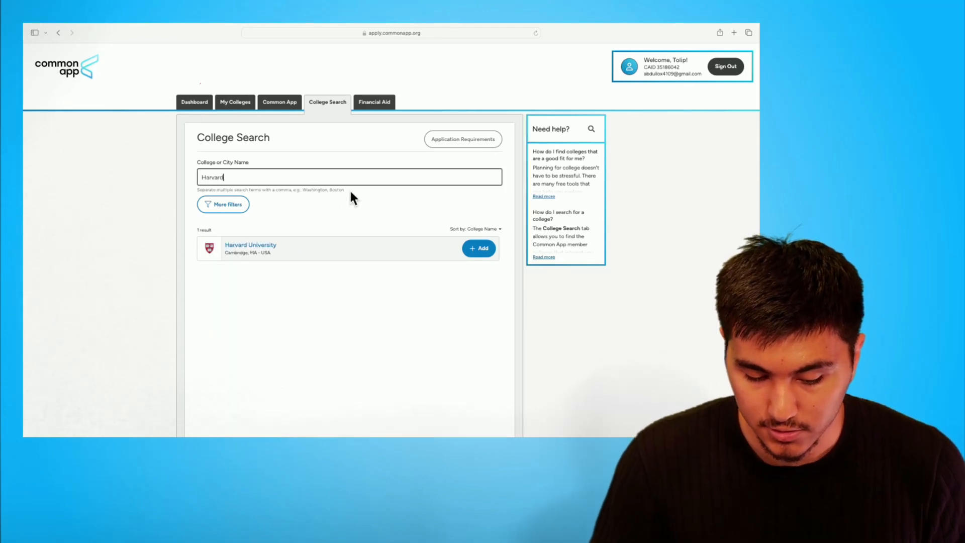
{"action": "left_click", "coordinate": [480, 246]}
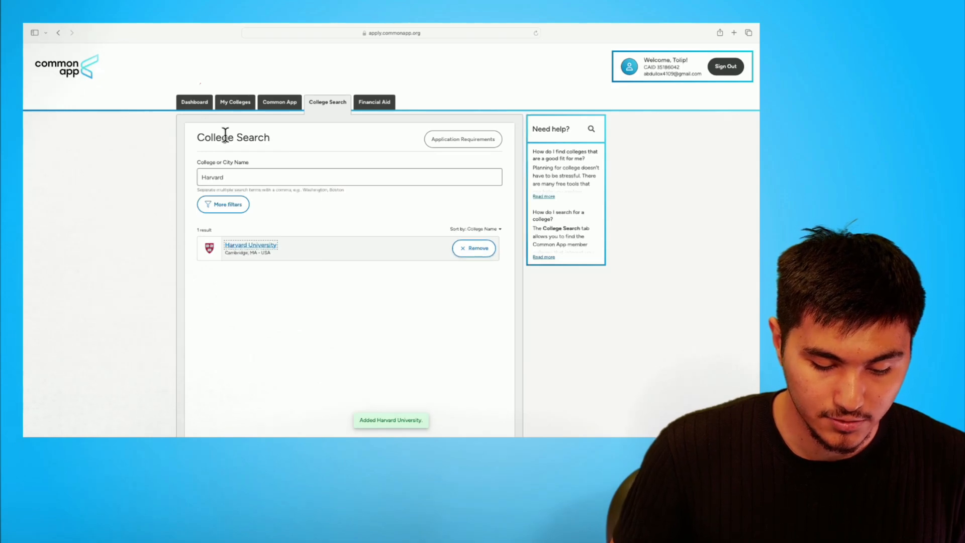
Open the Dashboard and view Harvard University's in-progress application entry
{"action": "left_click", "coordinate": [187, 101]}
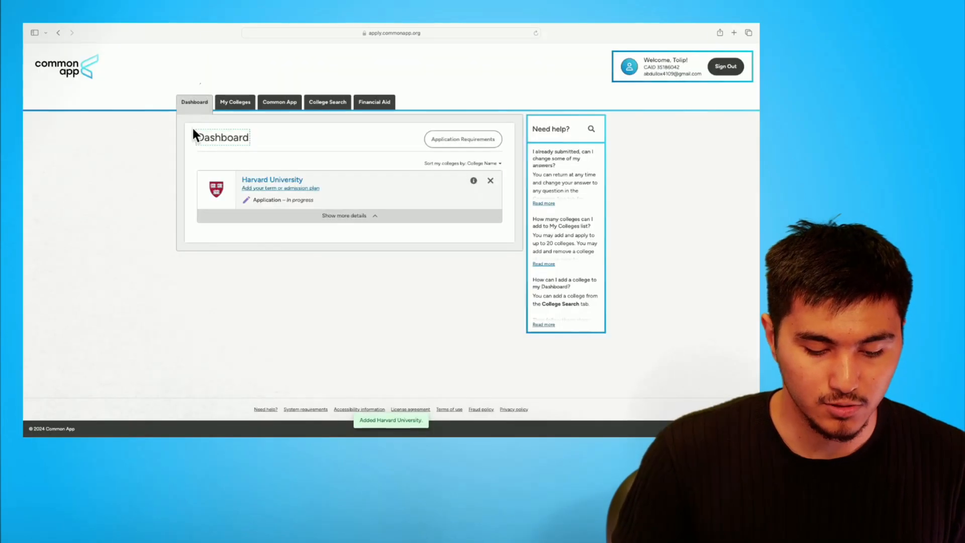
{"action": "left_click", "coordinate": [272, 181]}
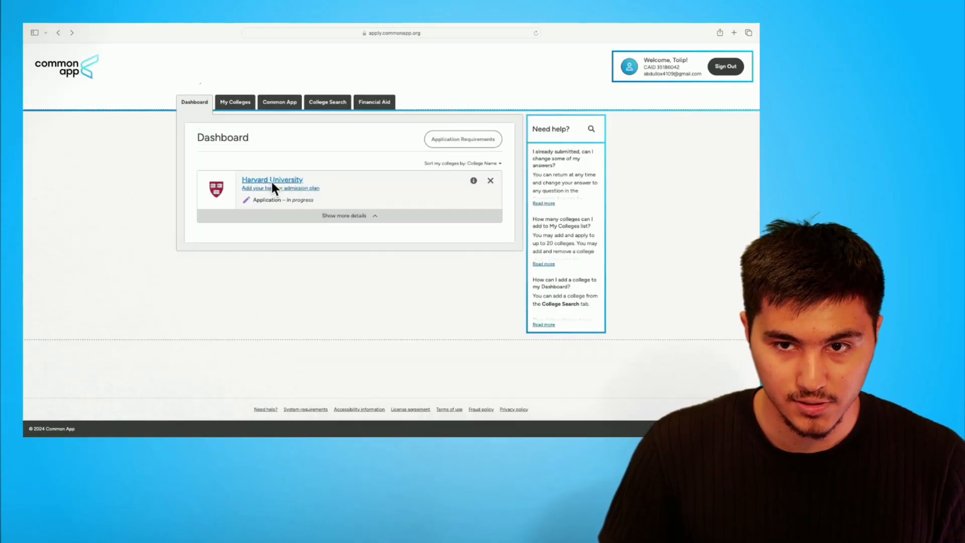
{"action": "left_click", "coordinate": [272, 181]}
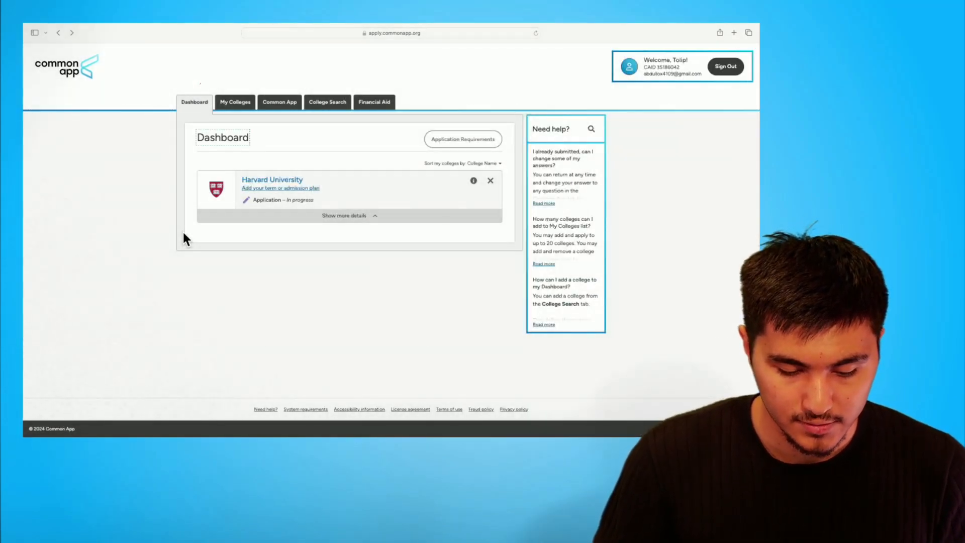
{"action": "left_click", "coordinate": [77, 275]}
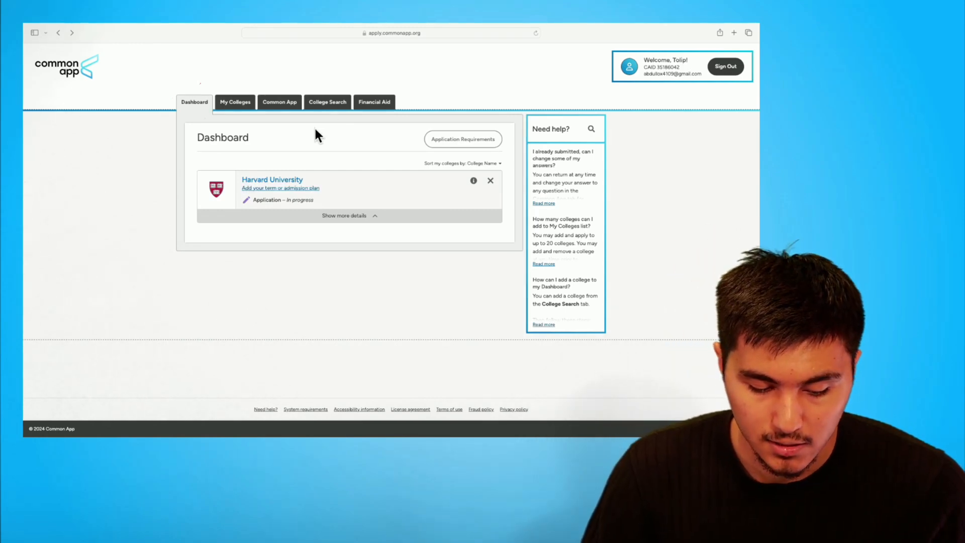
Open Harvard University's college page and then its Questions form
{"action": "left_click", "coordinate": [291, 180]}
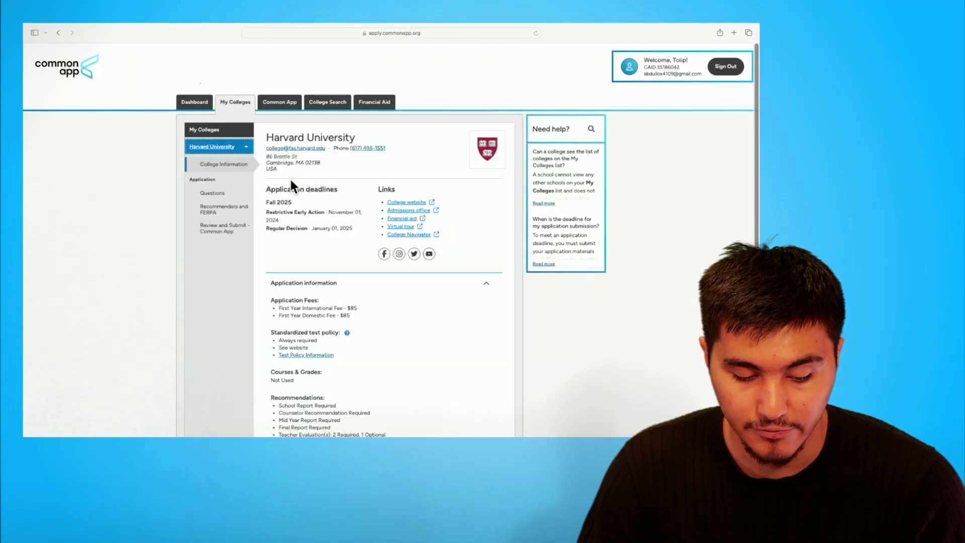
{"action": "left_click", "coordinate": [213, 194]}
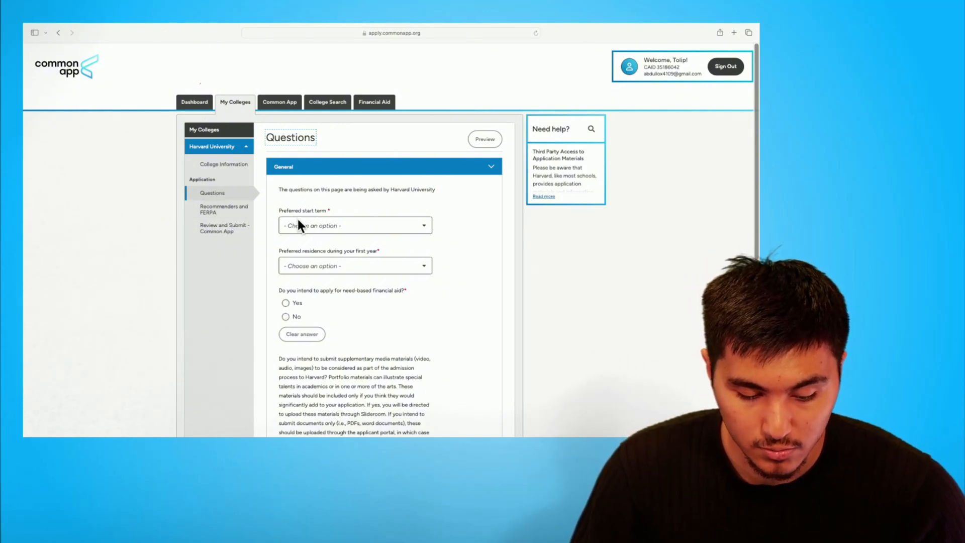
Choose Fall 2025, Restrictive Early Action, On Campus residence, and Yes for need-based aid
{"action": "left_click", "coordinate": [298, 219]}
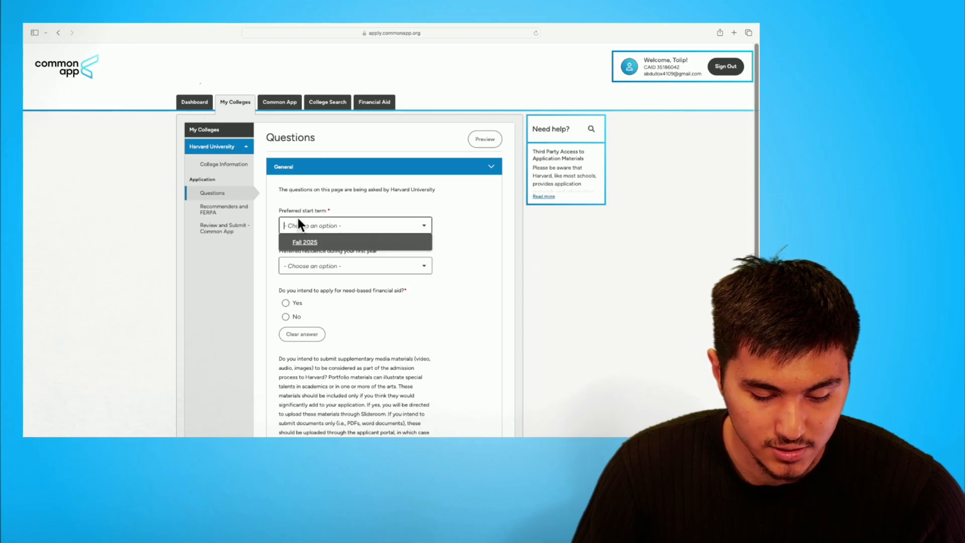
{"action": "left_click", "coordinate": [308, 245]}
{"action": "left_click", "coordinate": [297, 261]}
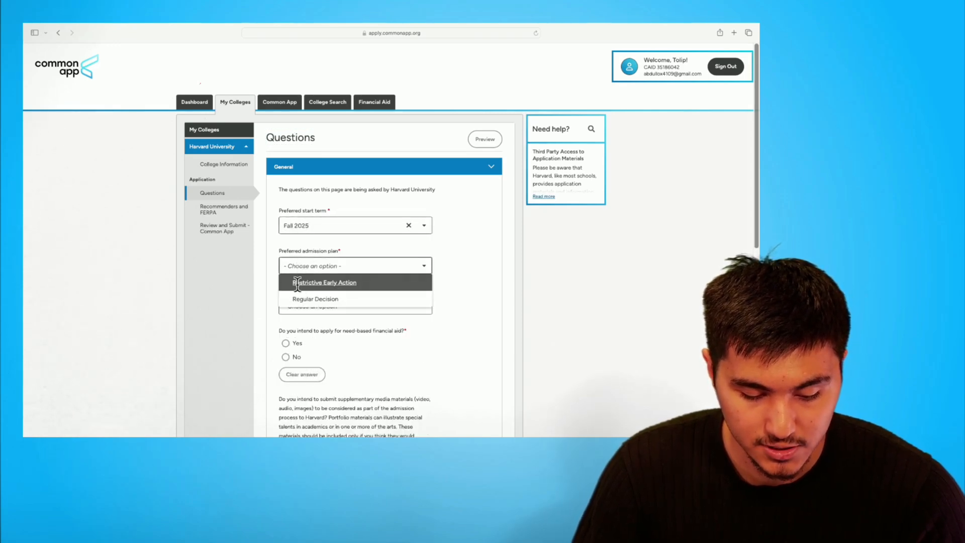
{"action": "left_click", "coordinate": [334, 284]}
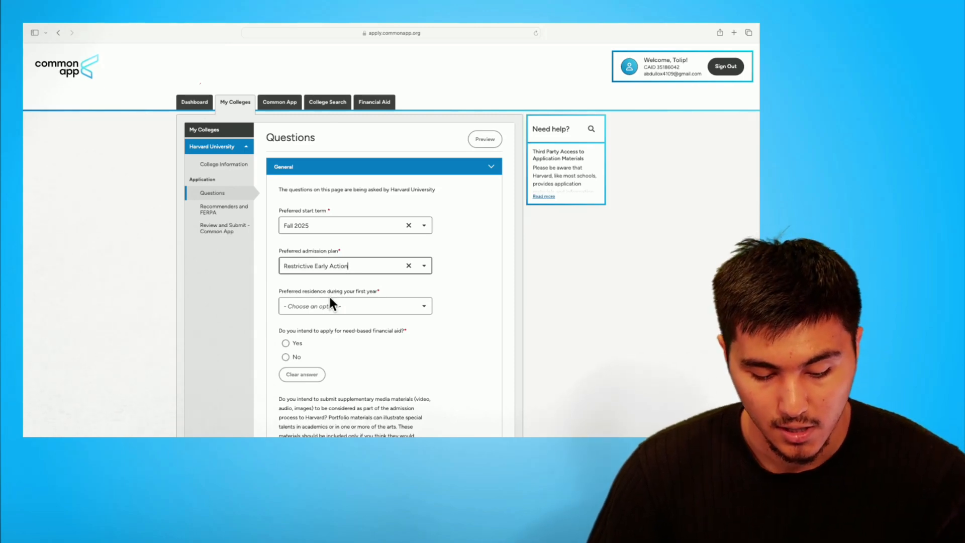
{"action": "left_click", "coordinate": [327, 306]}
{"action": "left_click", "coordinate": [320, 325]}
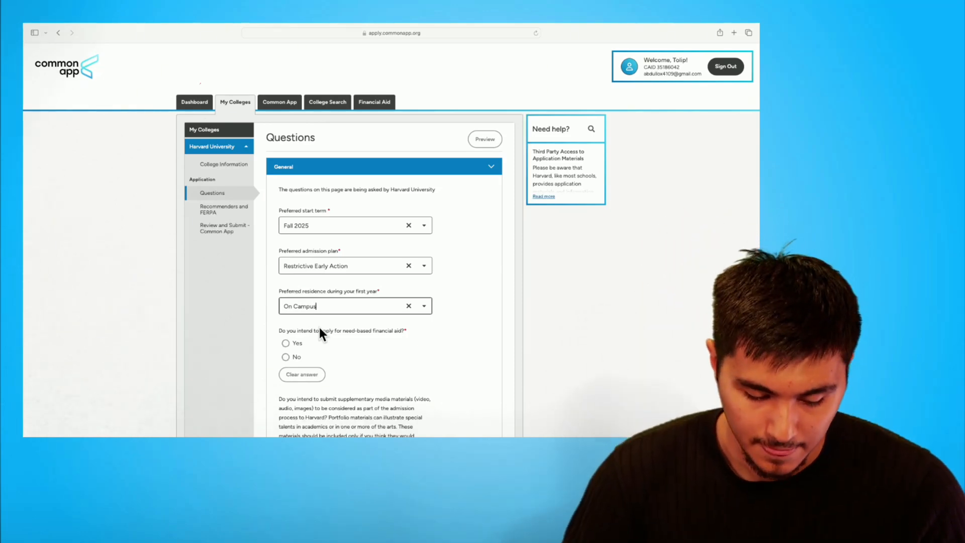
{"action": "left_click", "coordinate": [300, 345]}
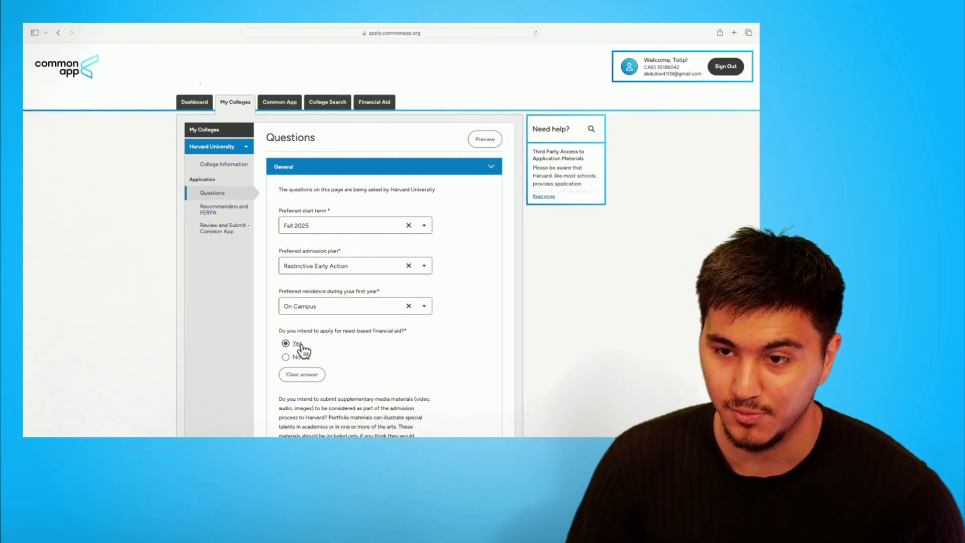
Answer Yes to the SAT/ACT question, skip the media question, and continue to Academics
{"action": "scroll", "coordinate": [417, 371], "scroll_direction": "down", "scroll_amount": 5}
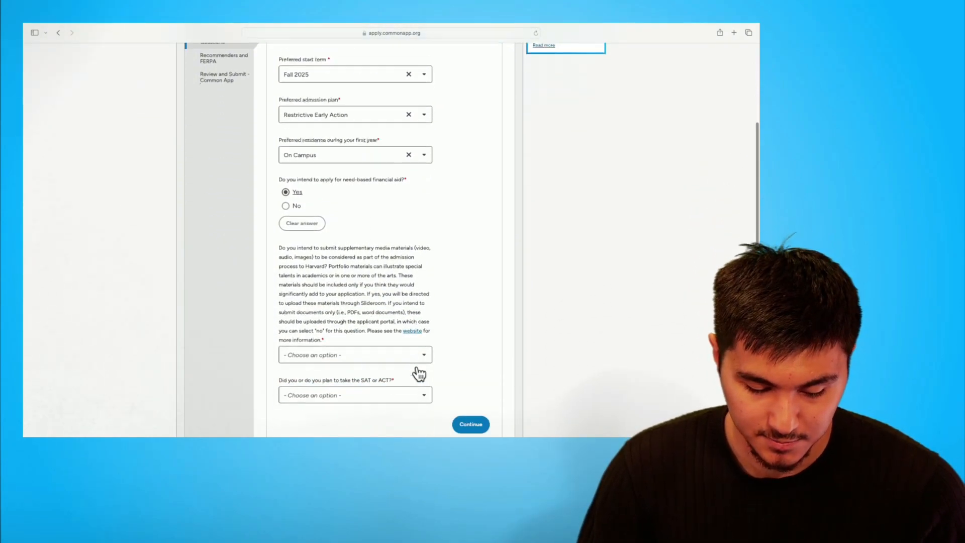
{"action": "left_click", "coordinate": [401, 352]}
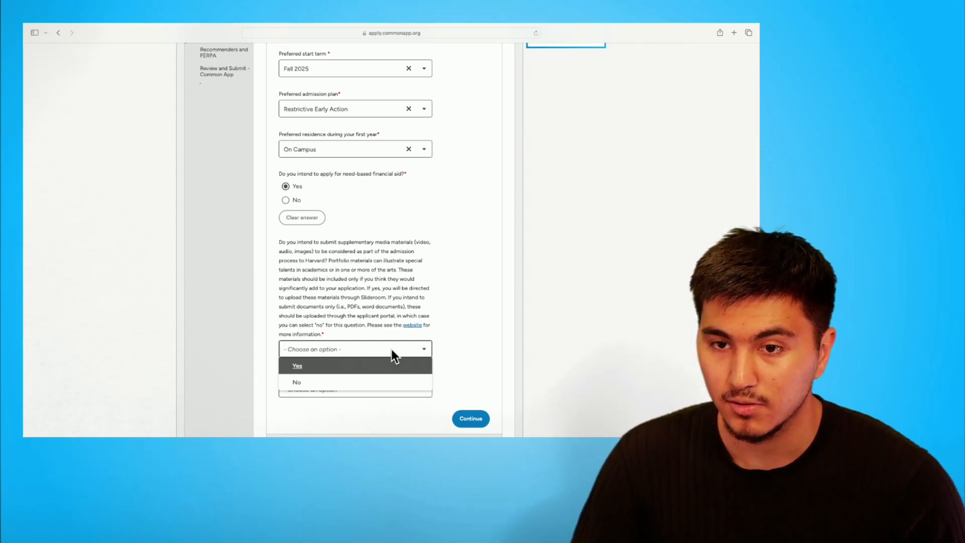
{"action": "left_click", "coordinate": [458, 341]}
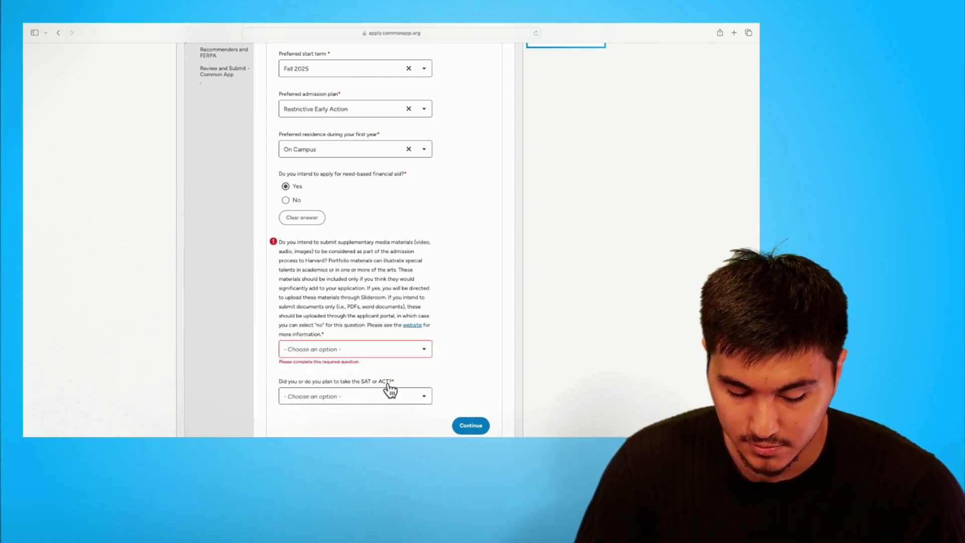
{"action": "scroll", "coordinate": [390, 388], "scroll_direction": "down", "scroll_amount": 1}
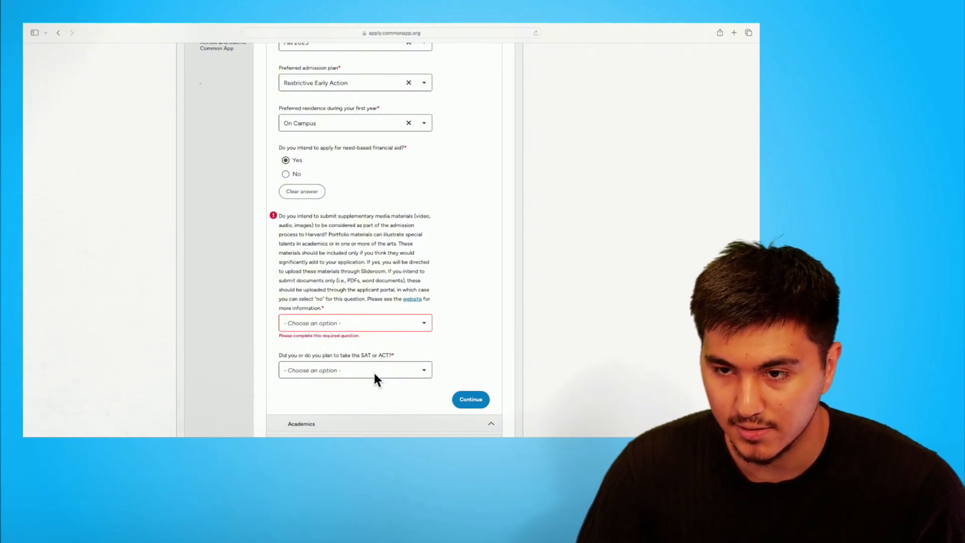
{"action": "left_click", "coordinate": [375, 377]}
{"action": "left_click", "coordinate": [361, 385]}
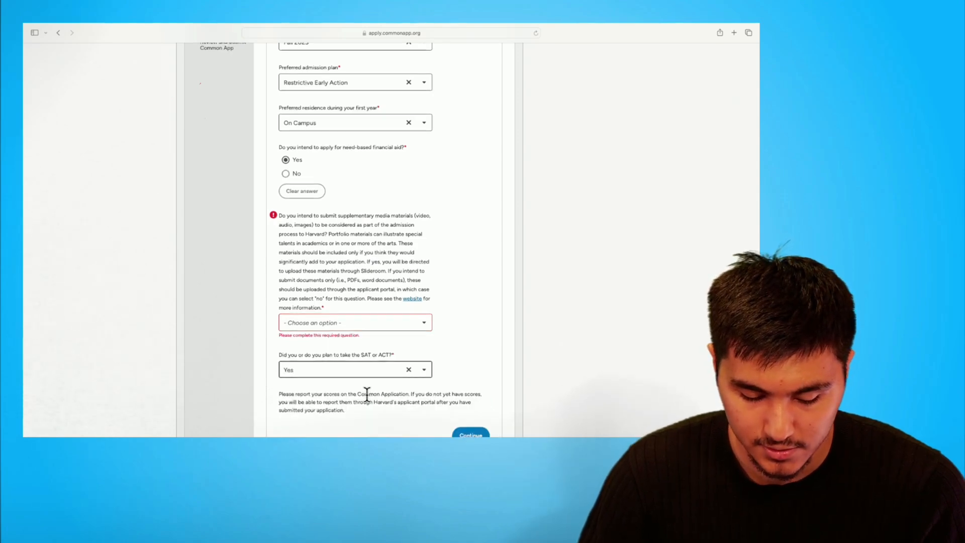
{"action": "scroll", "coordinate": [366, 394], "scroll_direction": "down", "scroll_amount": 2}
{"action": "left_click", "coordinate": [473, 382]}
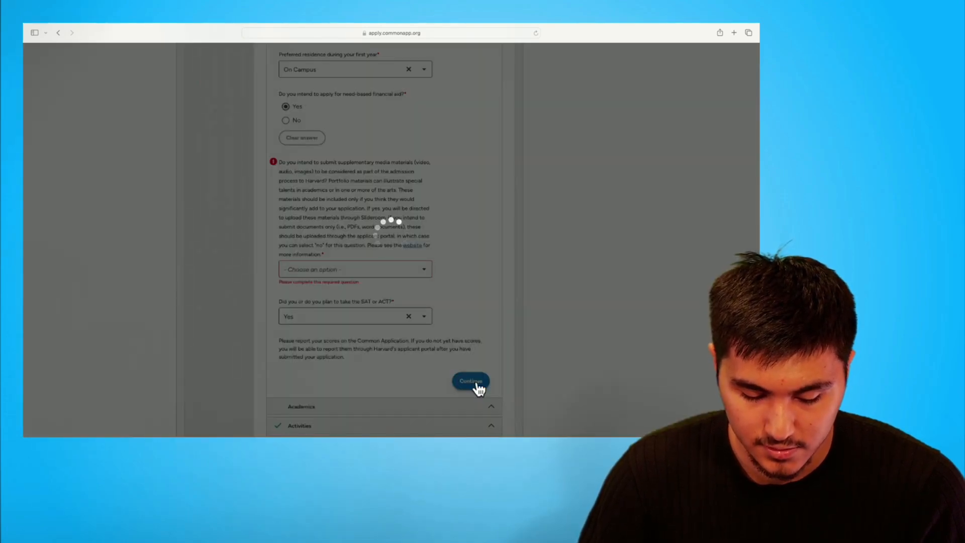
Choose Economics as Field of Study 1, leaving the academic-plans question unanswered
{"action": "scroll", "coordinate": [316, 302], "scroll_direction": "down", "scroll_amount": 2}
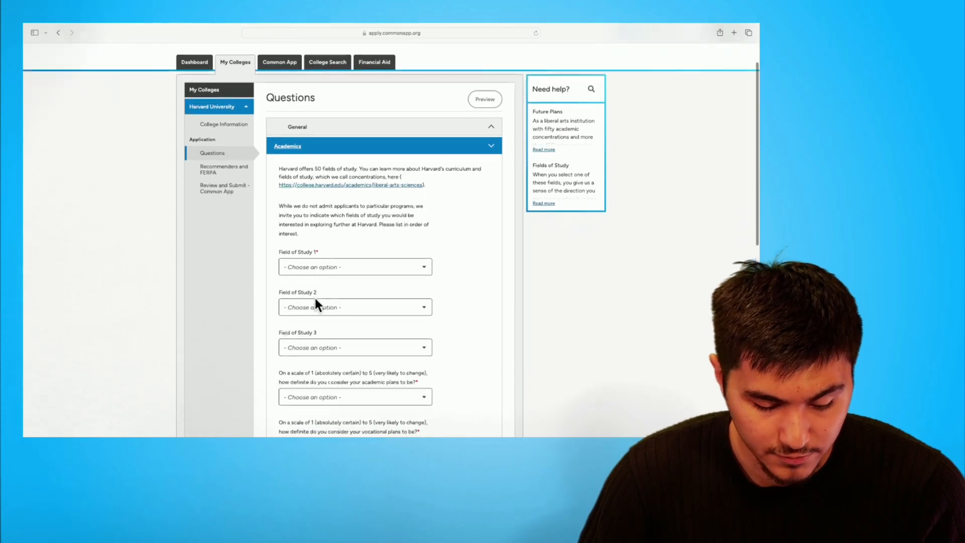
{"action": "left_click", "coordinate": [330, 257]}
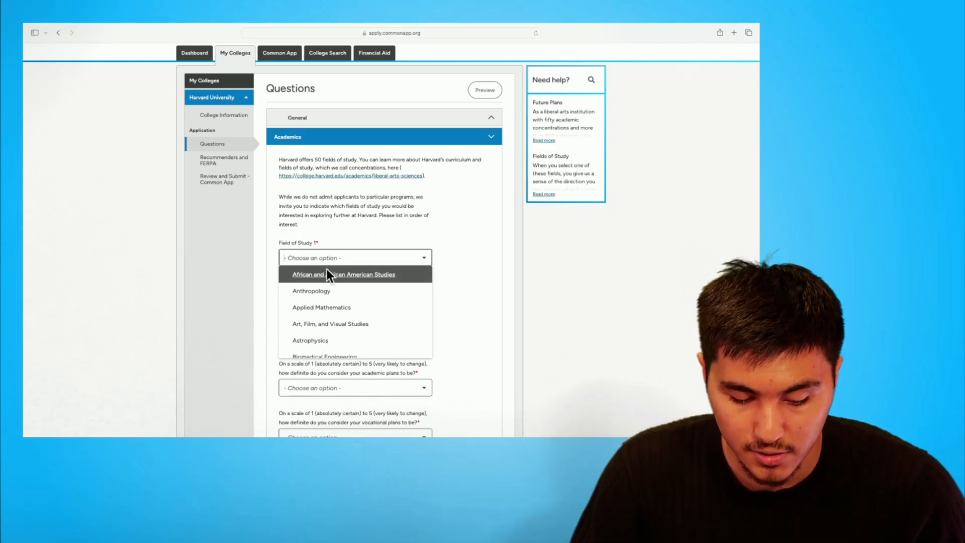
{"action": "scroll", "coordinate": [326, 274], "scroll_direction": "down", "scroll_amount": 5}
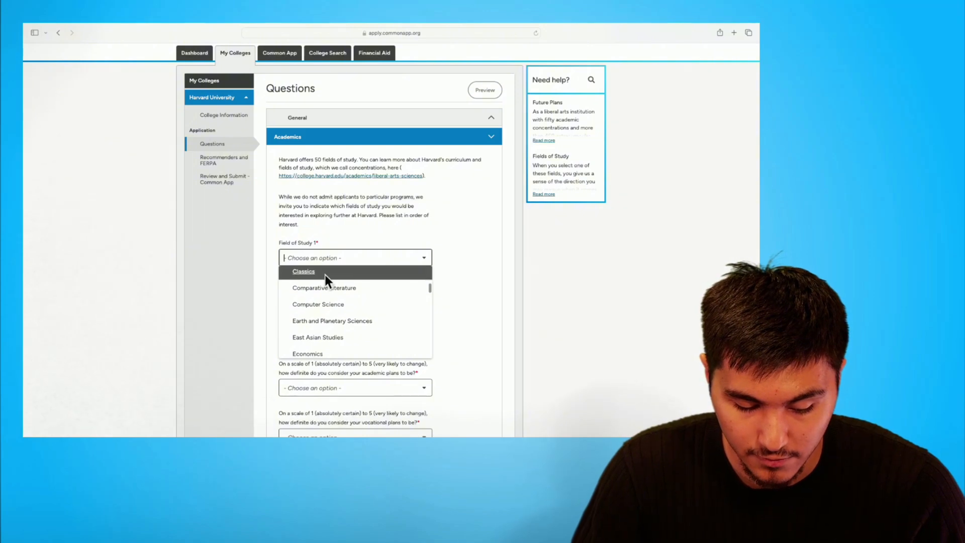
{"action": "left_click", "coordinate": [307, 352]}
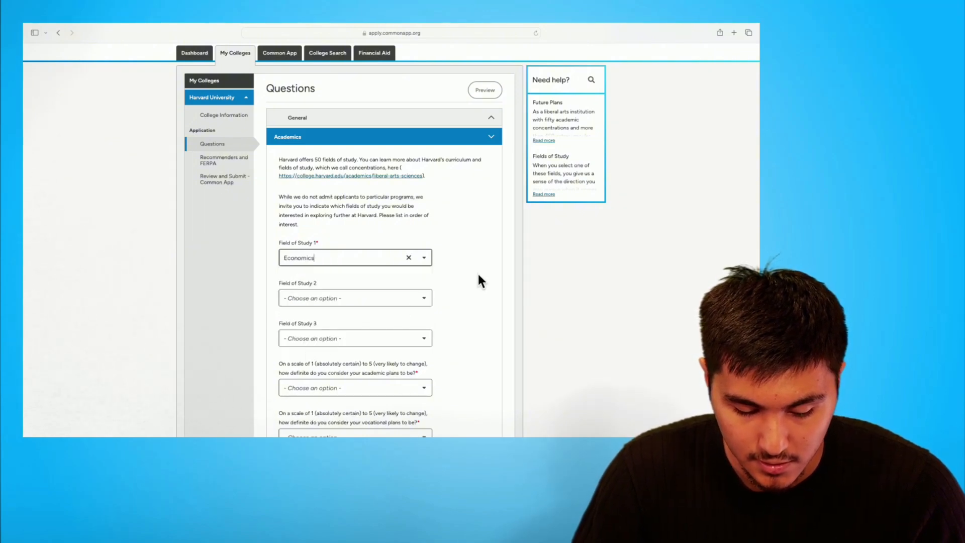
{"action": "scroll", "coordinate": [479, 276], "scroll_direction": "down", "scroll_amount": 3}
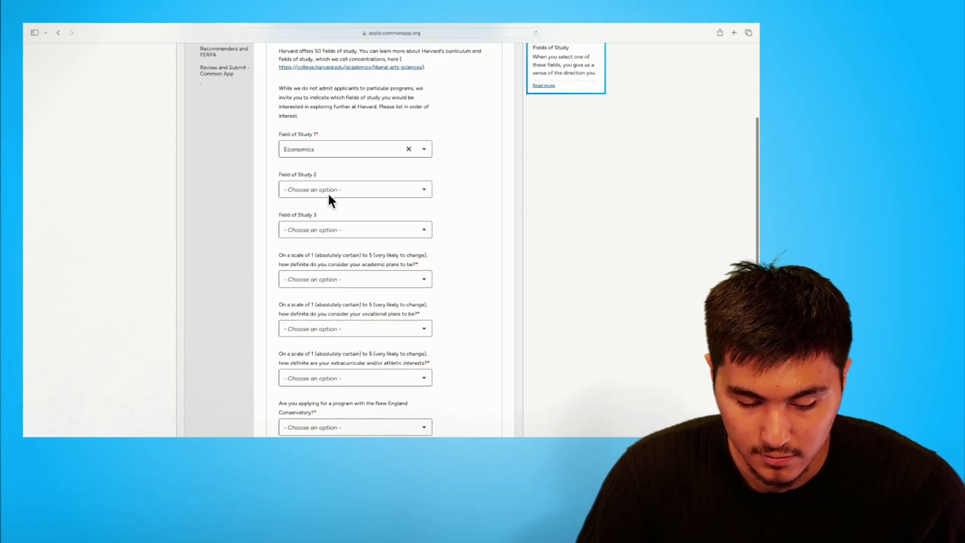
{"action": "left_click", "coordinate": [363, 282]}
{"action": "scroll", "coordinate": [320, 320], "scroll_direction": "down", "scroll_amount": 1}
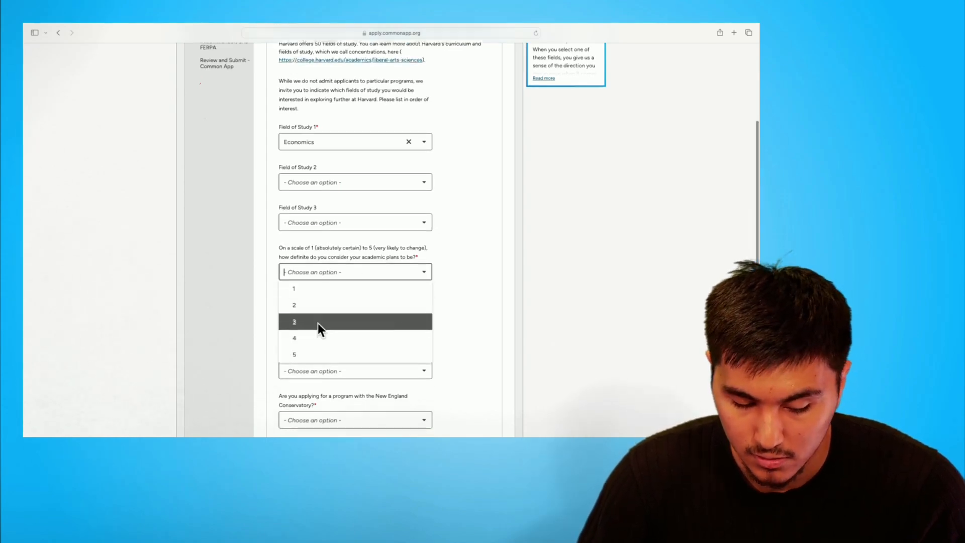
{"action": "scroll", "coordinate": [318, 323], "scroll_direction": "down", "scroll_amount": 1}
{"action": "left_click", "coordinate": [462, 279]}
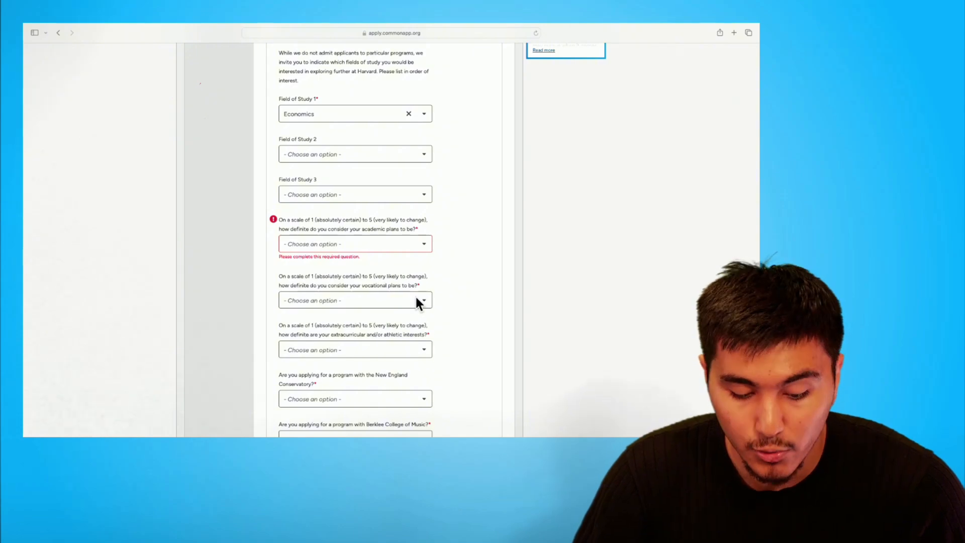
{"action": "scroll", "coordinate": [416, 301], "scroll_direction": "down", "scroll_amount": 5}
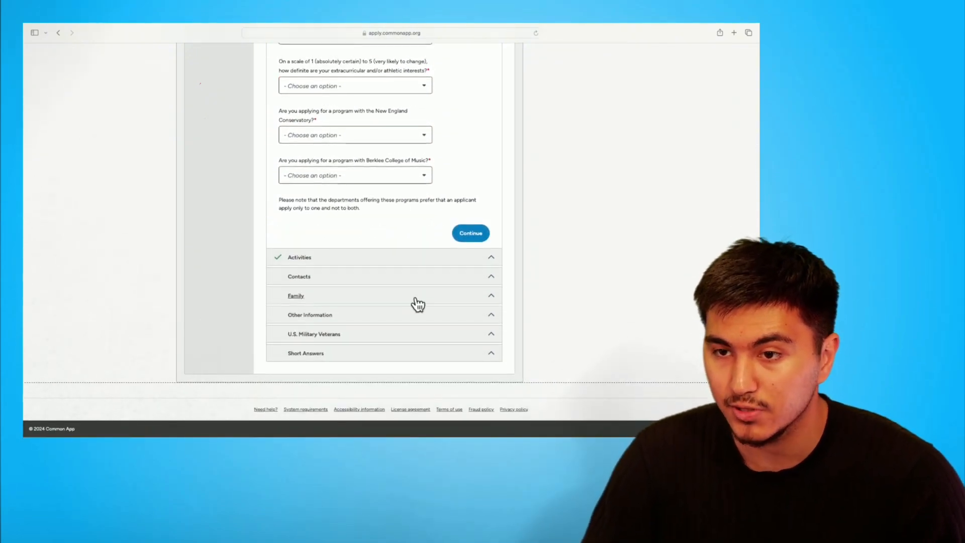
Save the Academics answers, then open the Family and Other Information question sections
{"action": "left_click", "coordinate": [478, 236]}
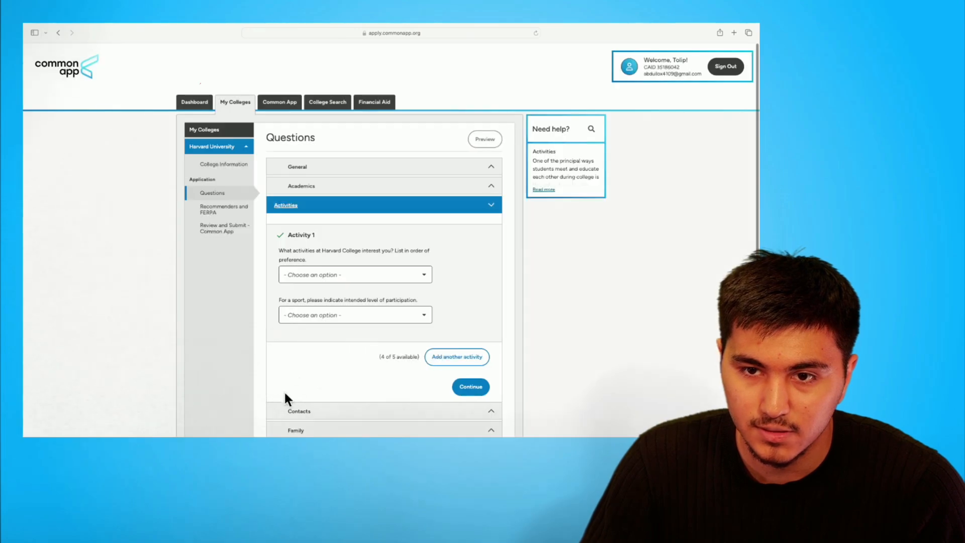
{"action": "scroll", "coordinate": [263, 411], "scroll_direction": "down", "scroll_amount": 3}
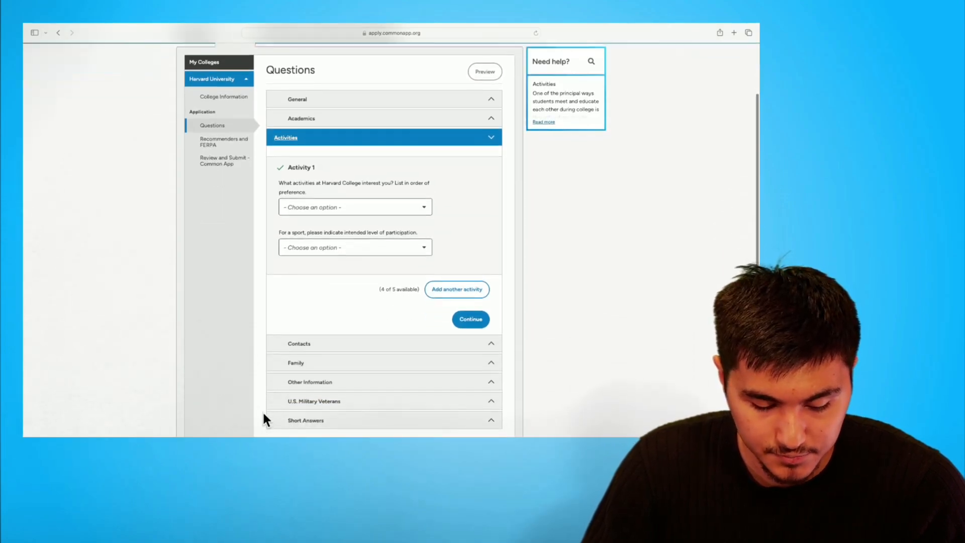
{"action": "left_click", "coordinate": [291, 365]}
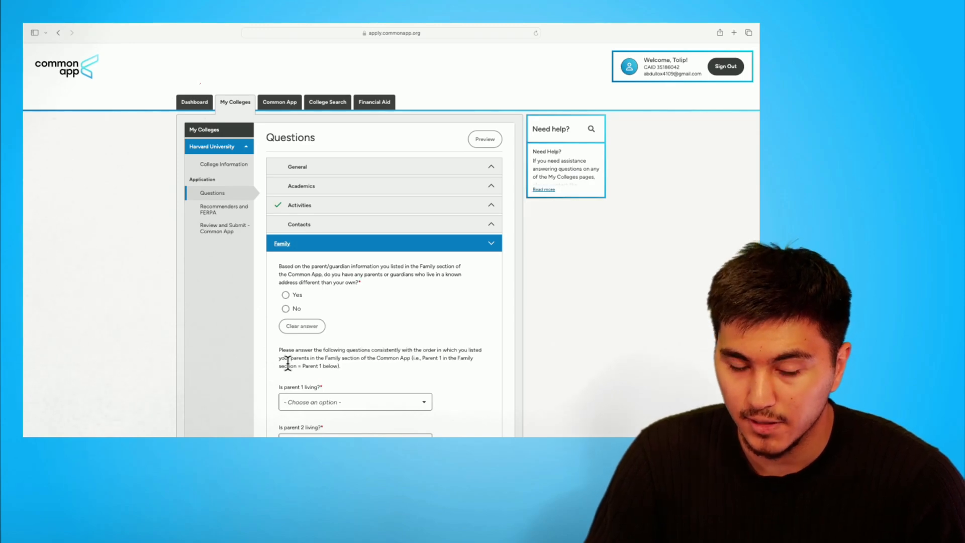
{"action": "scroll", "coordinate": [288, 362], "scroll_direction": "down", "scroll_amount": 10}
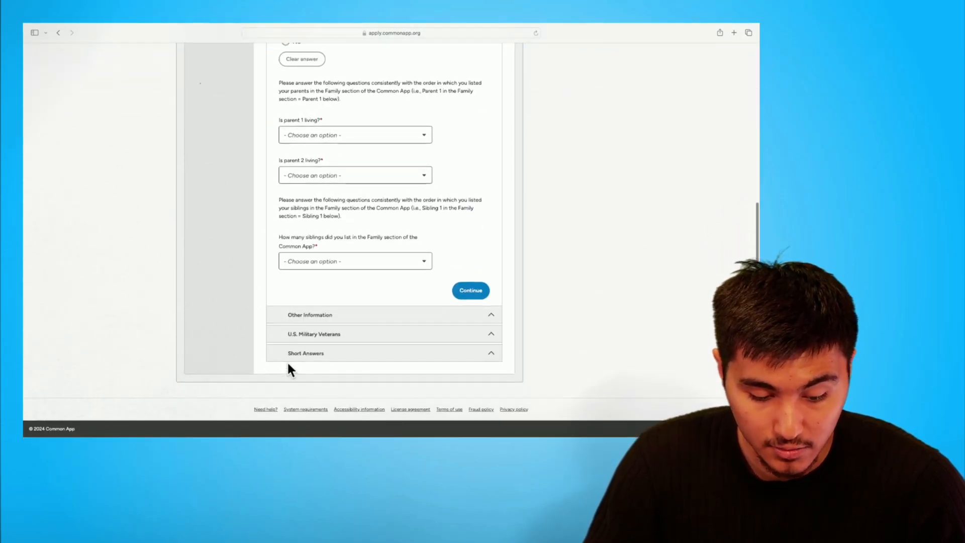
{"action": "left_click", "coordinate": [310, 318]}
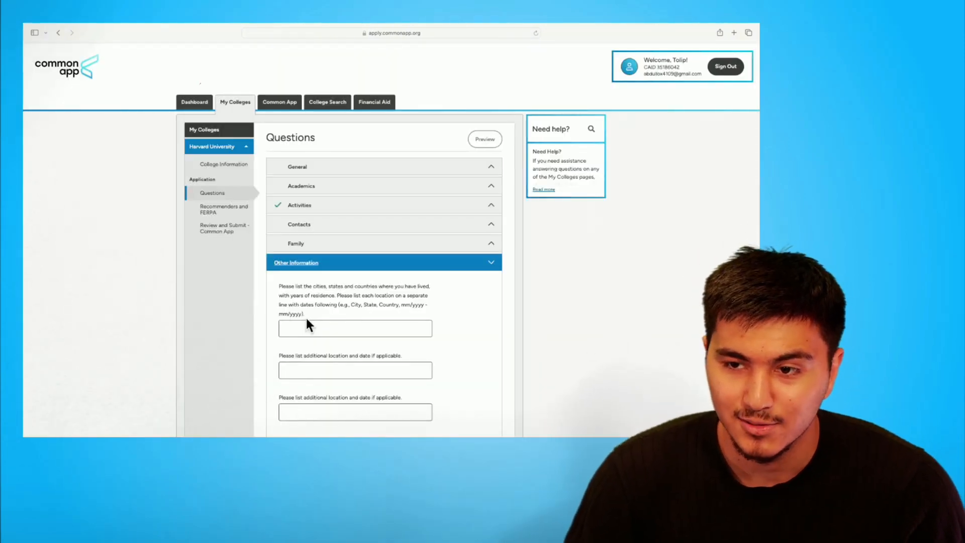
Read through the location, disciplinary-violation and criminal-conviction questions in Other Information
{"action": "scroll", "coordinate": [307, 320], "scroll_direction": "down", "scroll_amount": 2}
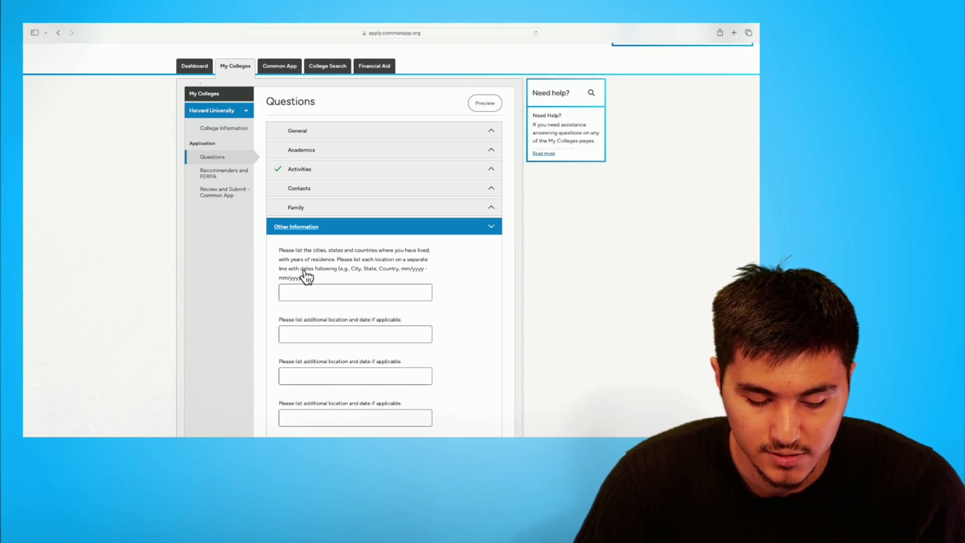
{"action": "scroll", "coordinate": [307, 276], "scroll_direction": "down", "scroll_amount": 3}
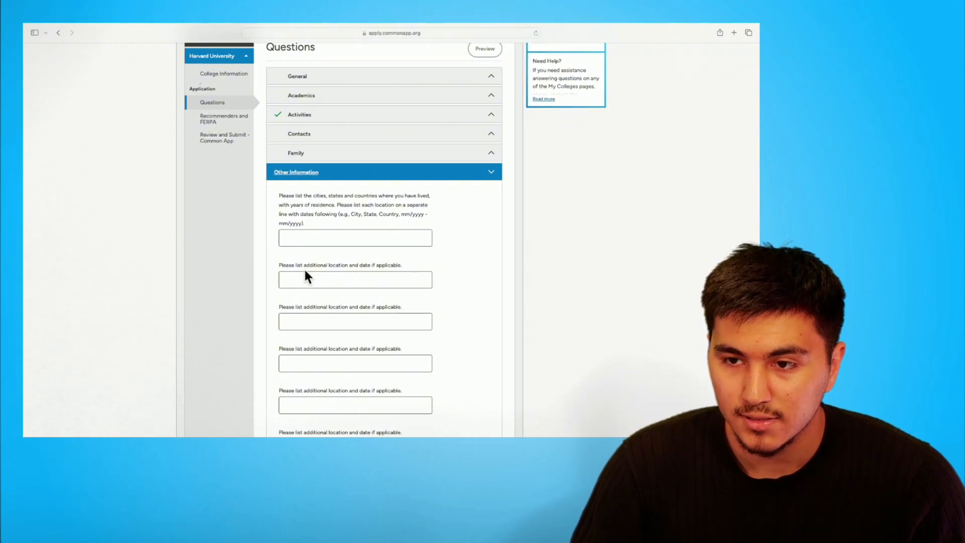
{"action": "scroll", "coordinate": [305, 272], "scroll_direction": "down", "scroll_amount": 10}
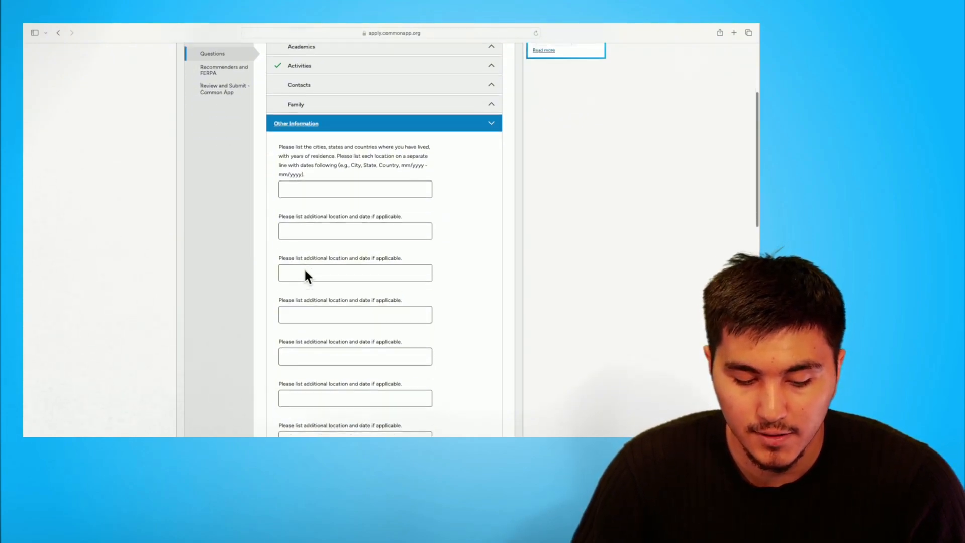
{"action": "scroll", "coordinate": [305, 276], "scroll_direction": "down", "scroll_amount": 20}
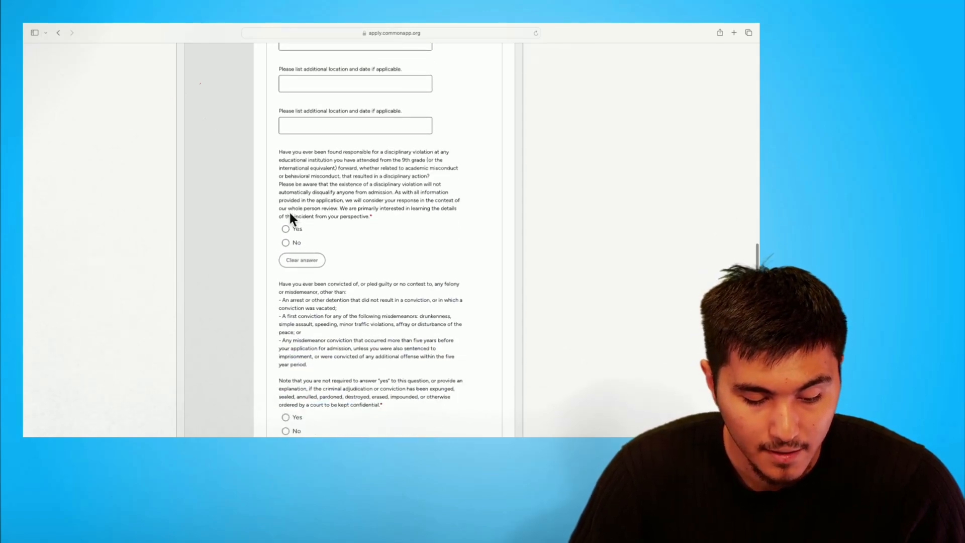
{"action": "scroll", "coordinate": [263, 310], "scroll_direction": "down", "scroll_amount": 2}
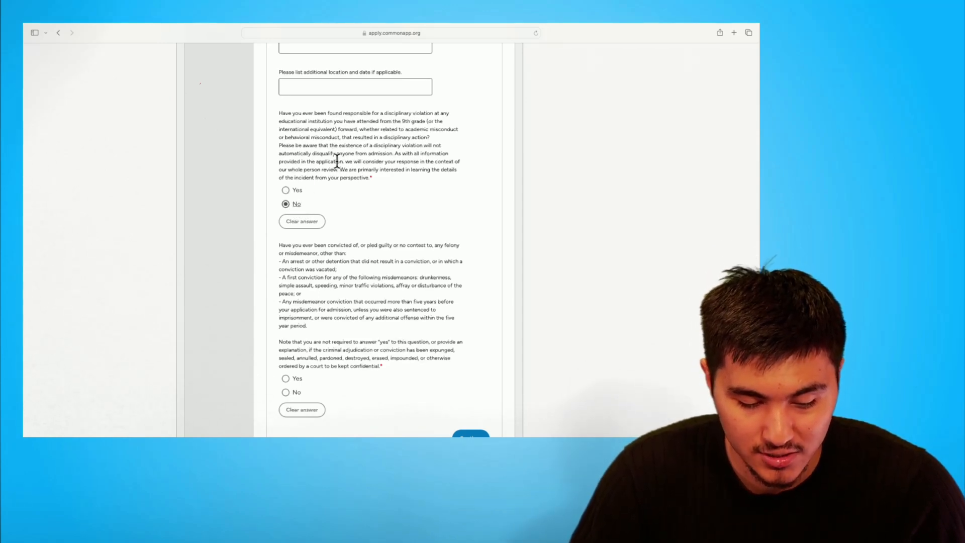
{"action": "left_click_drag", "start_coordinate": [308, 128], "coordinate": [371, 178]}
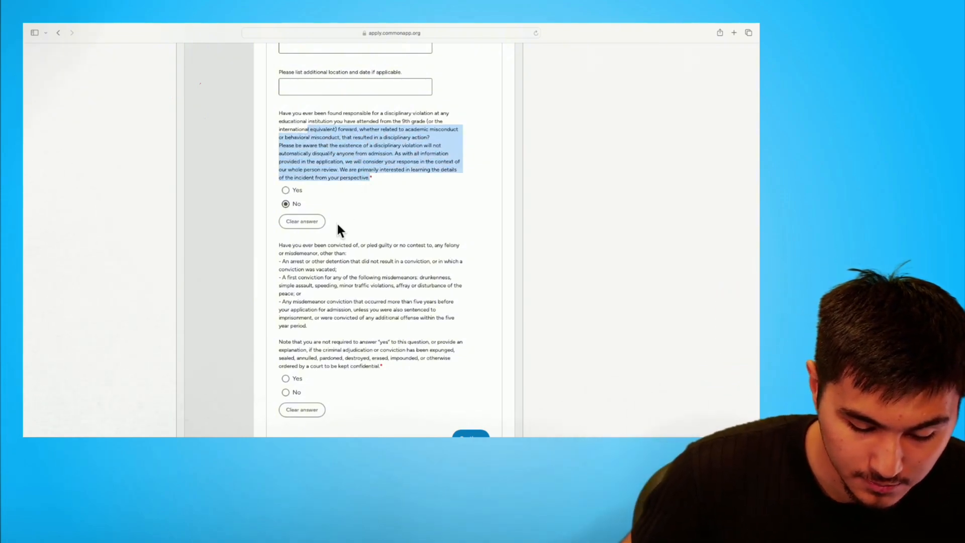
{"action": "left_click", "coordinate": [310, 263]}
{"action": "scroll", "coordinate": [309, 261], "scroll_direction": "down", "scroll_amount": 2}
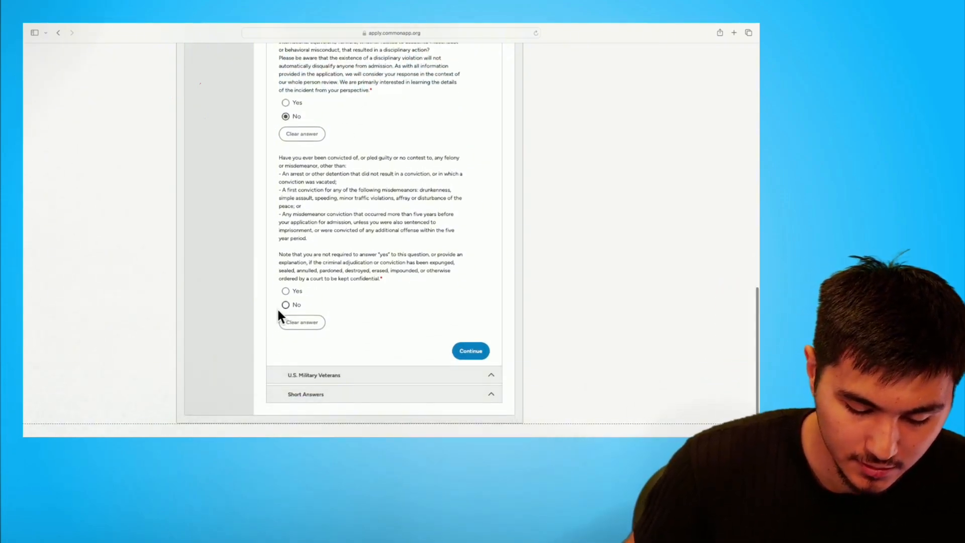
{"action": "scroll", "coordinate": [408, 354], "scroll_direction": "down", "scroll_amount": 1}
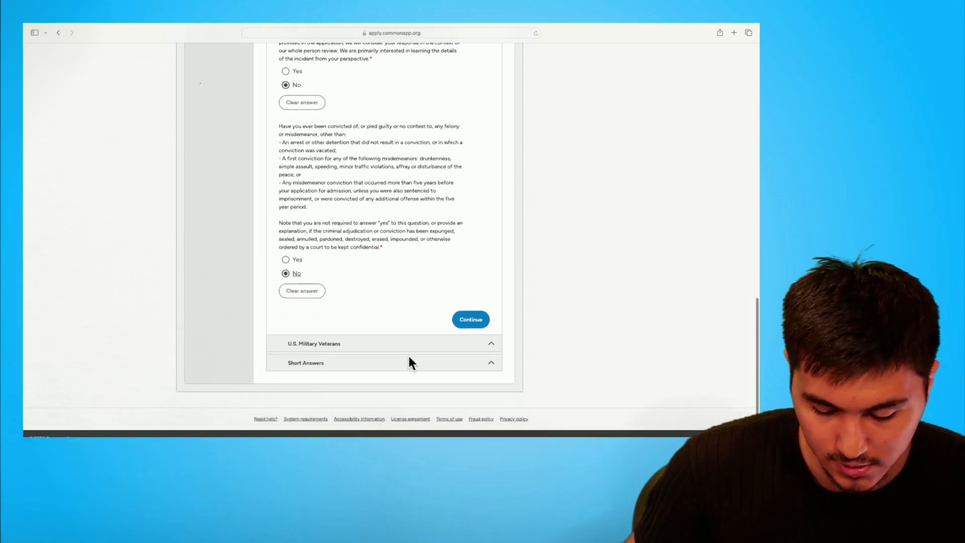
Move past U.S. Military Veterans, read the Short Answers questions, and continue to Recommenders and FERPA
{"action": "left_click", "coordinate": [471, 313]}
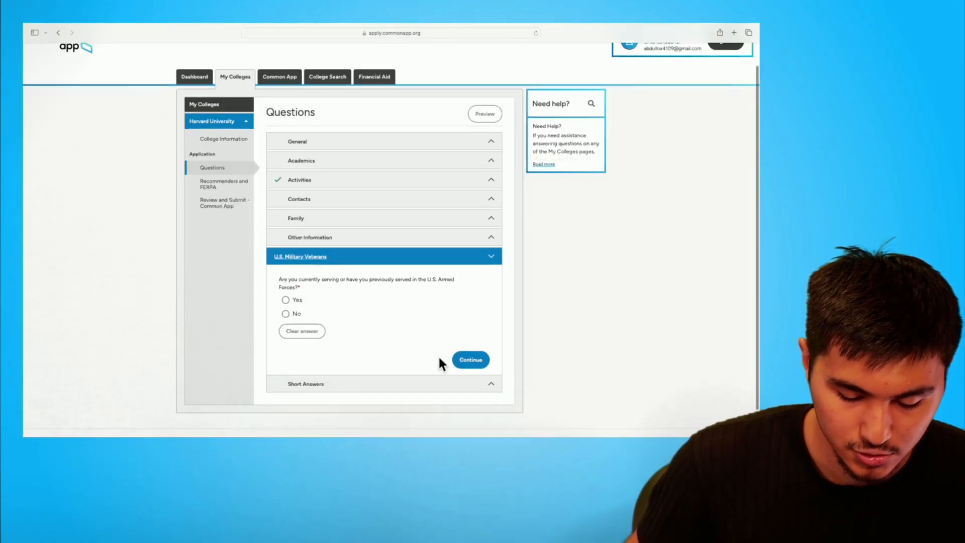
{"action": "left_click", "coordinate": [388, 355]}
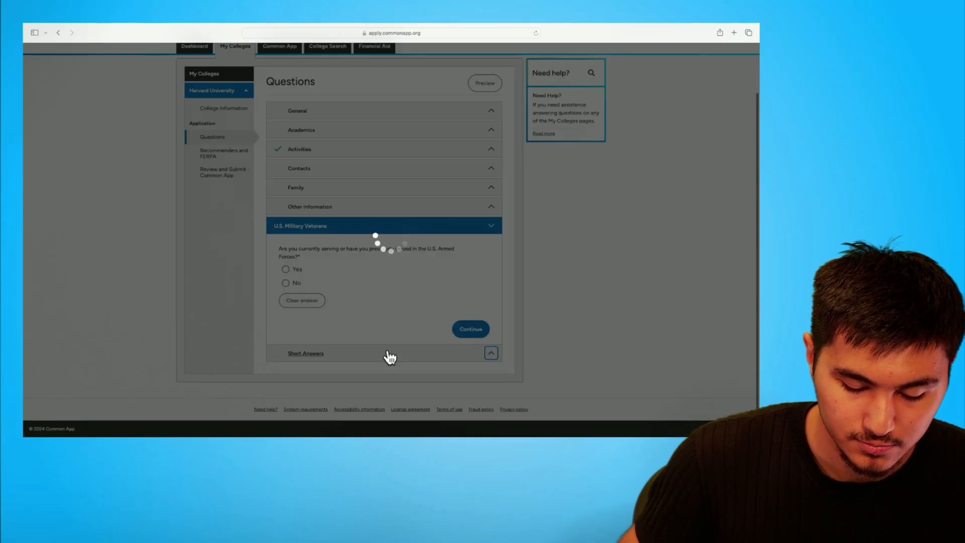
{"action": "scroll", "coordinate": [388, 350], "scroll_direction": "down", "scroll_amount": 10}
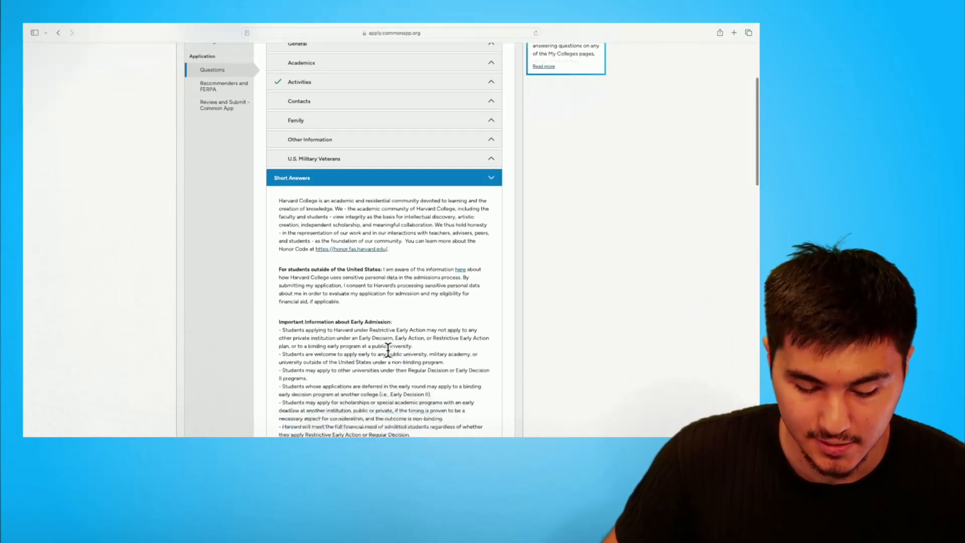
{"action": "scroll", "coordinate": [388, 351], "scroll_direction": "down", "scroll_amount": 1}
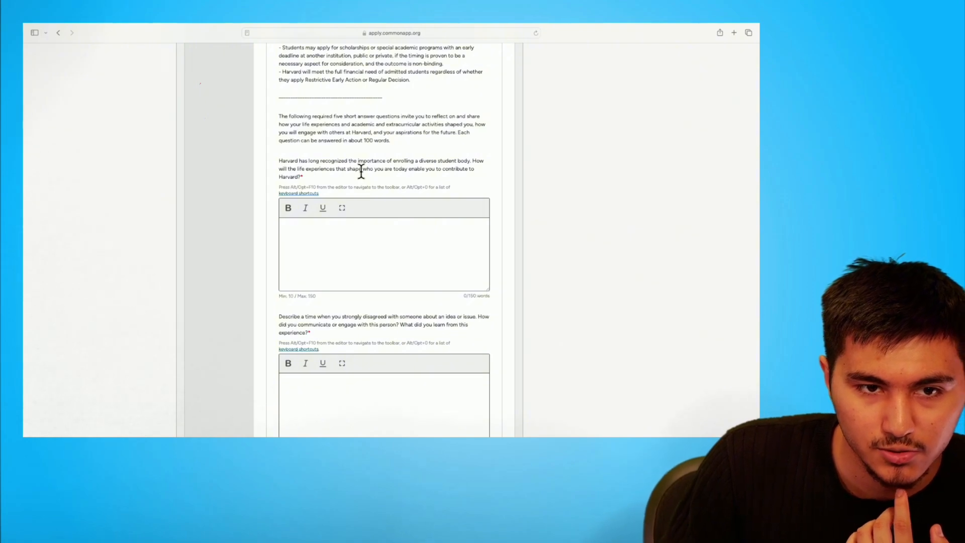
{"action": "scroll", "coordinate": [361, 171], "scroll_direction": "down", "scroll_amount": 1}
{"action": "scroll", "coordinate": [361, 172], "scroll_direction": "down", "scroll_amount": 3}
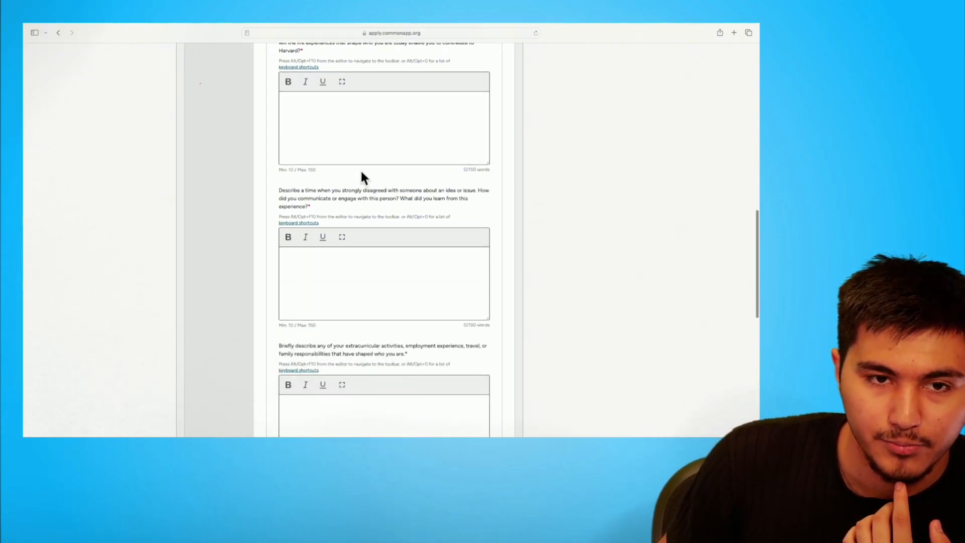
{"action": "scroll", "coordinate": [362, 174], "scroll_direction": "down", "scroll_amount": 10}
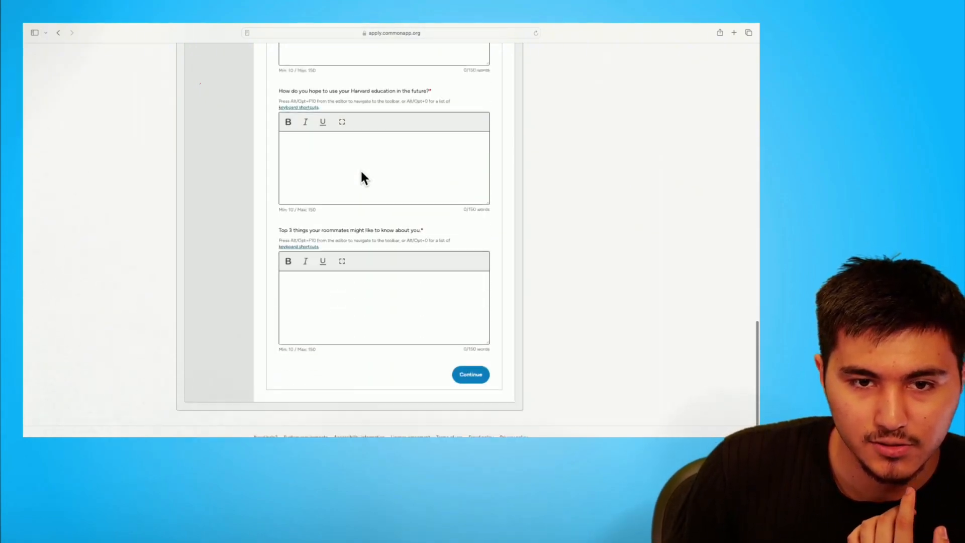
{"action": "scroll", "coordinate": [362, 173], "scroll_direction": "down", "scroll_amount": 1}
{"action": "scroll", "coordinate": [361, 171], "scroll_direction": "up", "scroll_amount": 13}
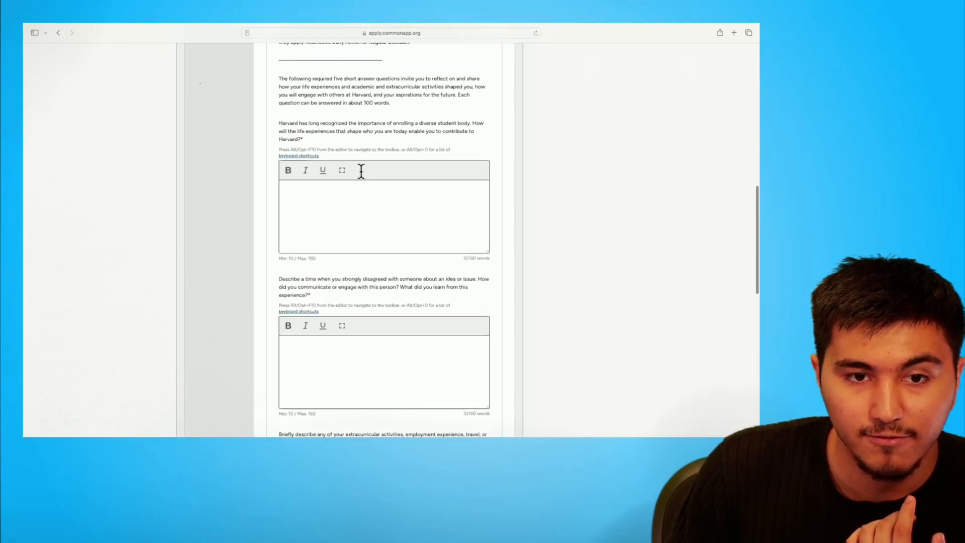
{"action": "scroll", "coordinate": [361, 172], "scroll_direction": "down", "scroll_amount": 12}
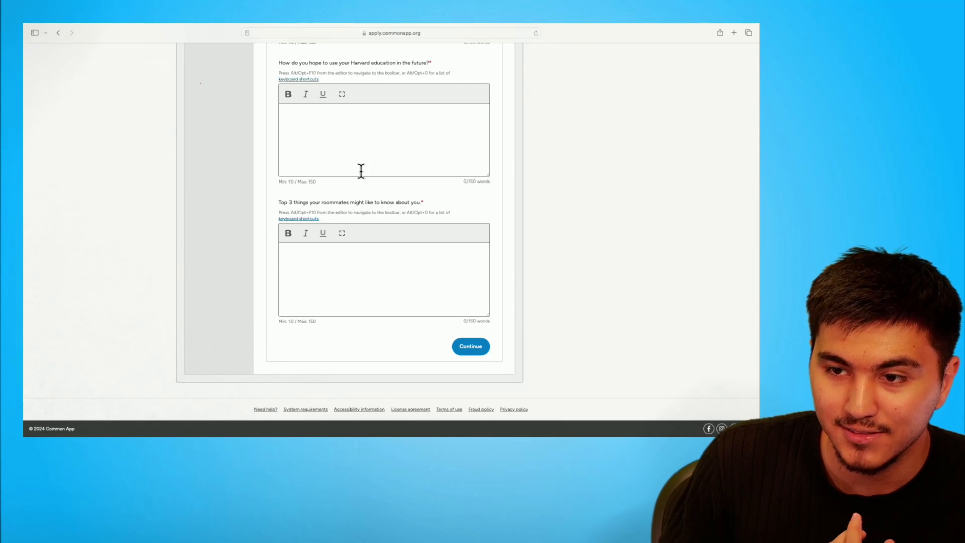
{"action": "scroll", "coordinate": [361, 171], "scroll_direction": "down", "scroll_amount": 1}
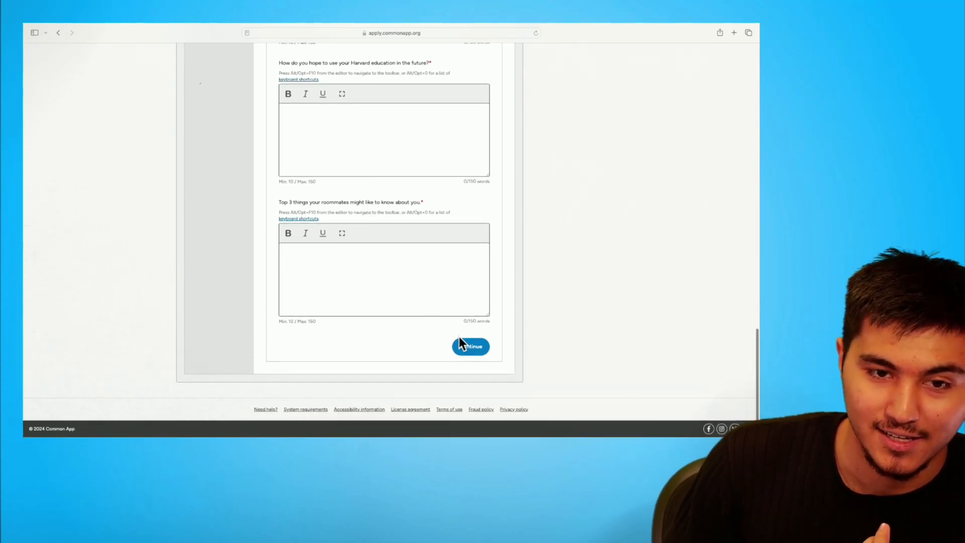
{"action": "left_click", "coordinate": [459, 337]}
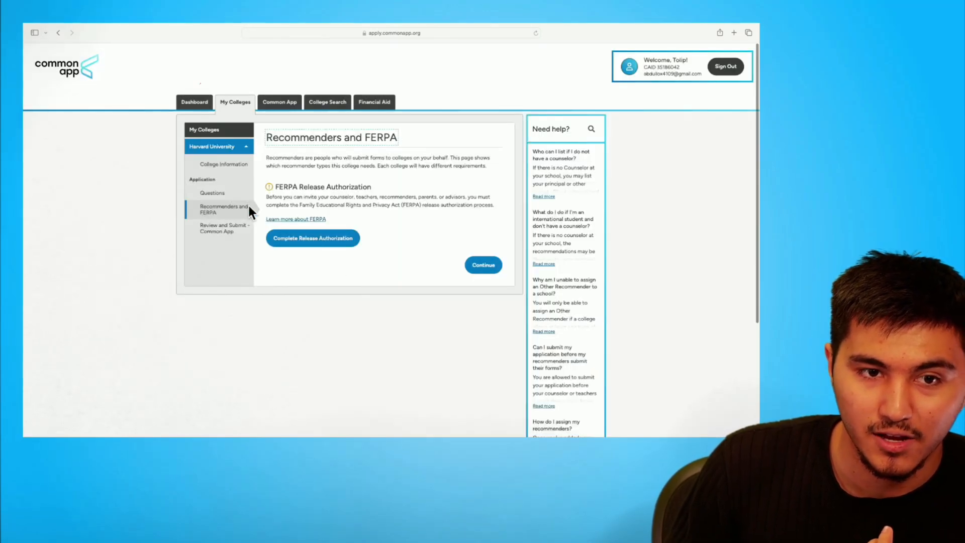
Start the FERPA release authorization and acknowledge reading the FERPA explanation
{"action": "left_click", "coordinate": [345, 246]}
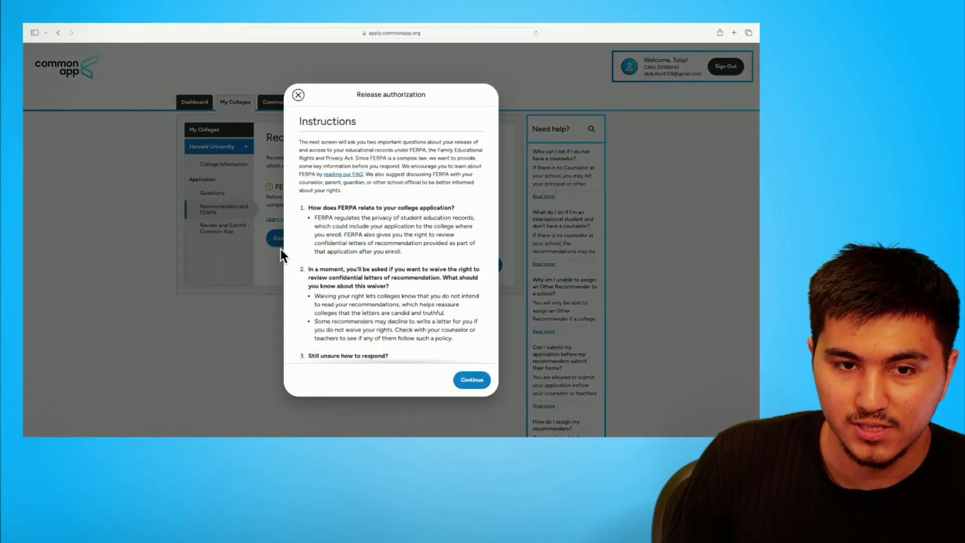
{"action": "scroll", "coordinate": [376, 266], "scroll_direction": "down", "scroll_amount": 3}
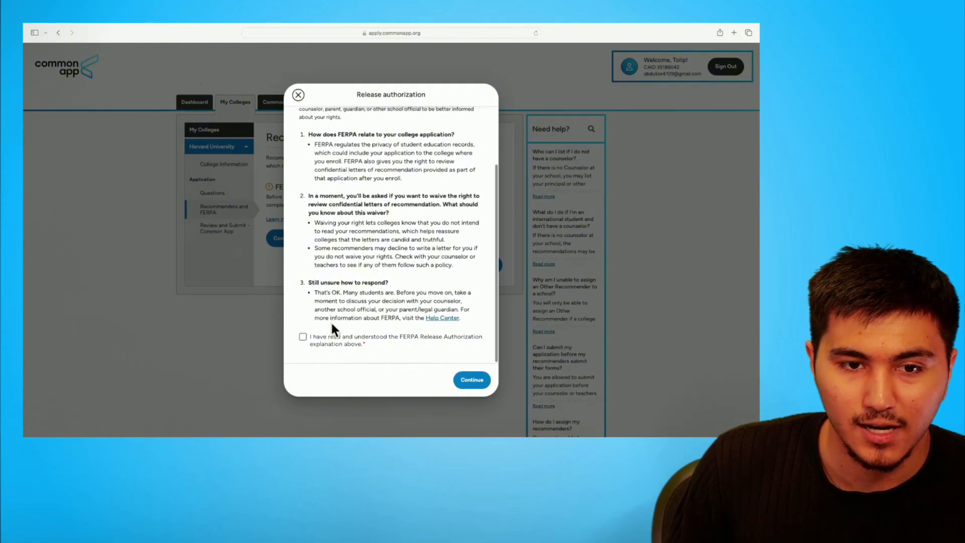
{"action": "left_click", "coordinate": [327, 343]}
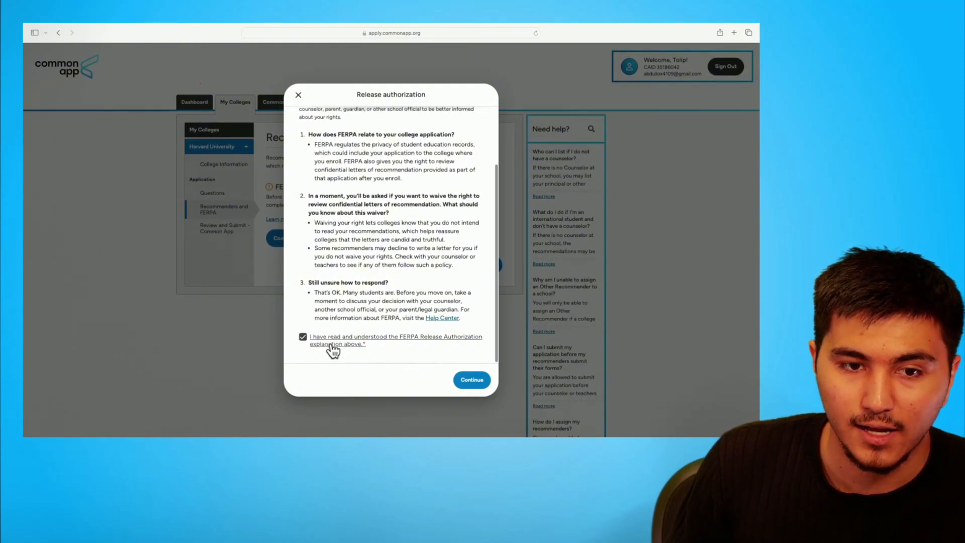
{"action": "left_click", "coordinate": [471, 382]}
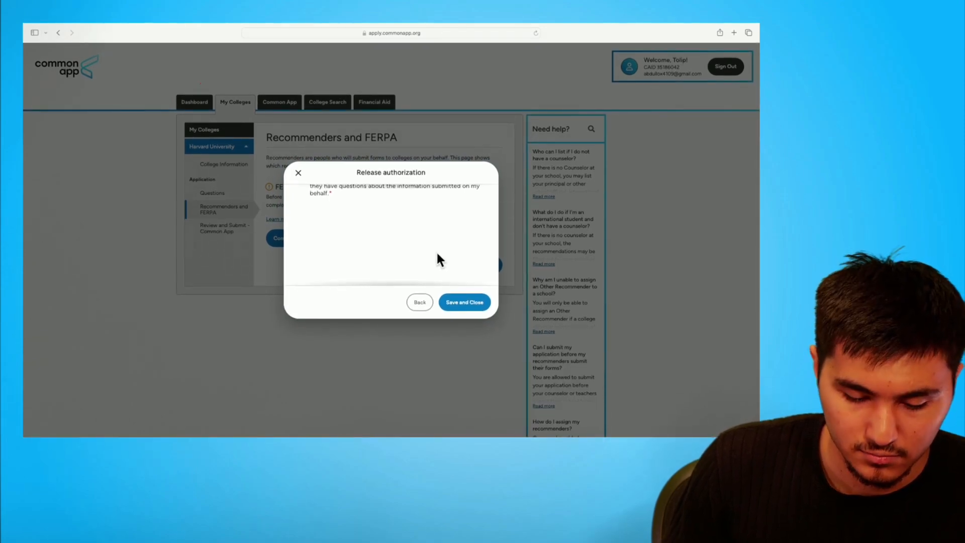
{"action": "left_click", "coordinate": [472, 308]}
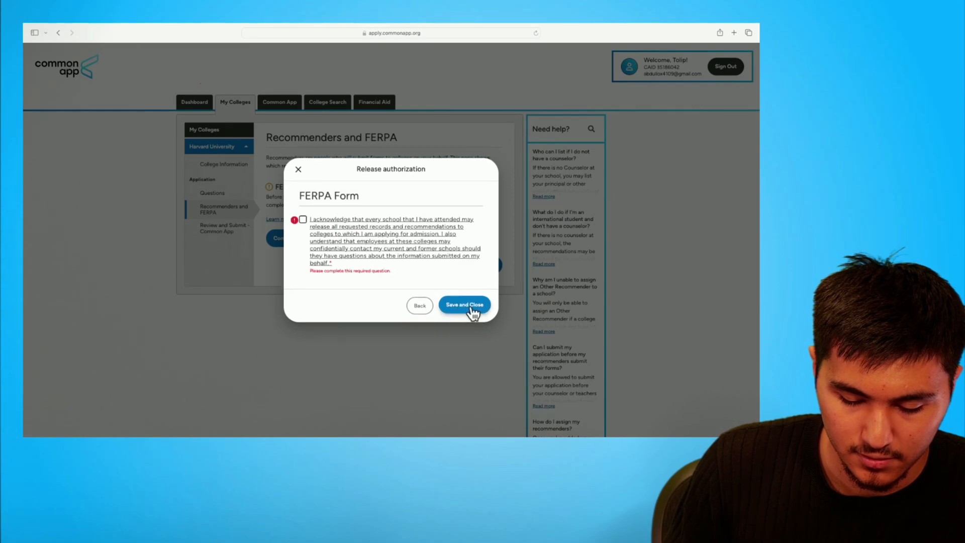
Acknowledge record release, waive review rights, sign, date it October 22, 2024, and save
{"action": "left_click", "coordinate": [384, 227]}
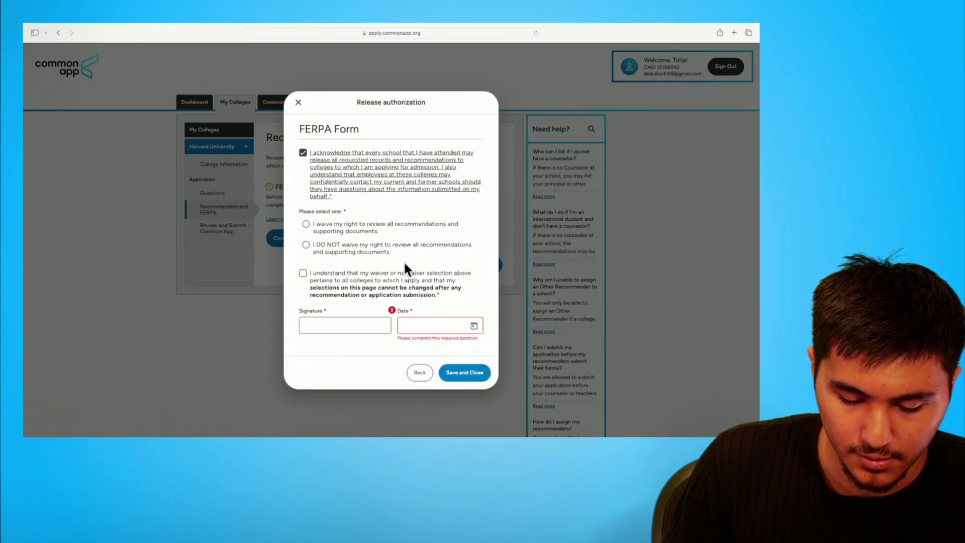
{"action": "left_click", "coordinate": [346, 228]}
{"action": "left_click", "coordinate": [332, 285]}
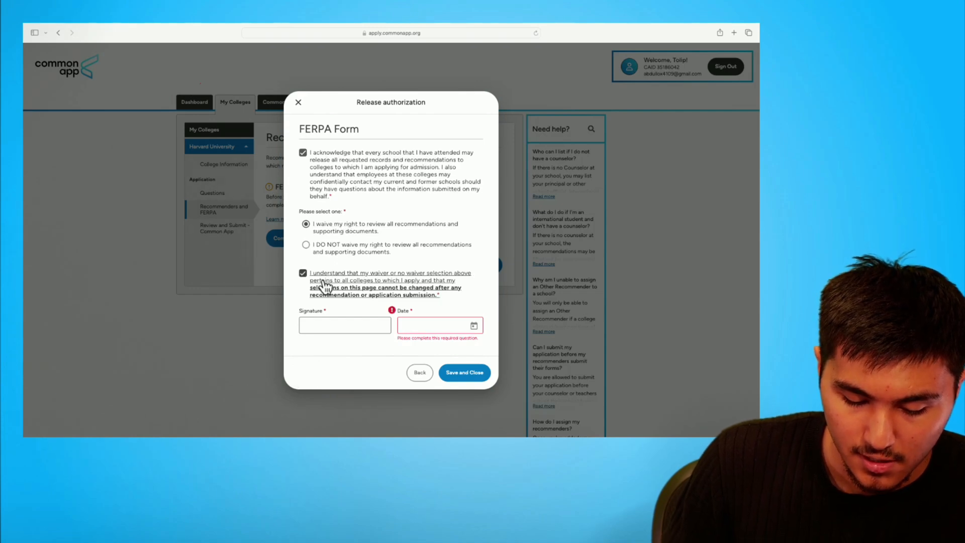
{"action": "left_click", "coordinate": [371, 324]}
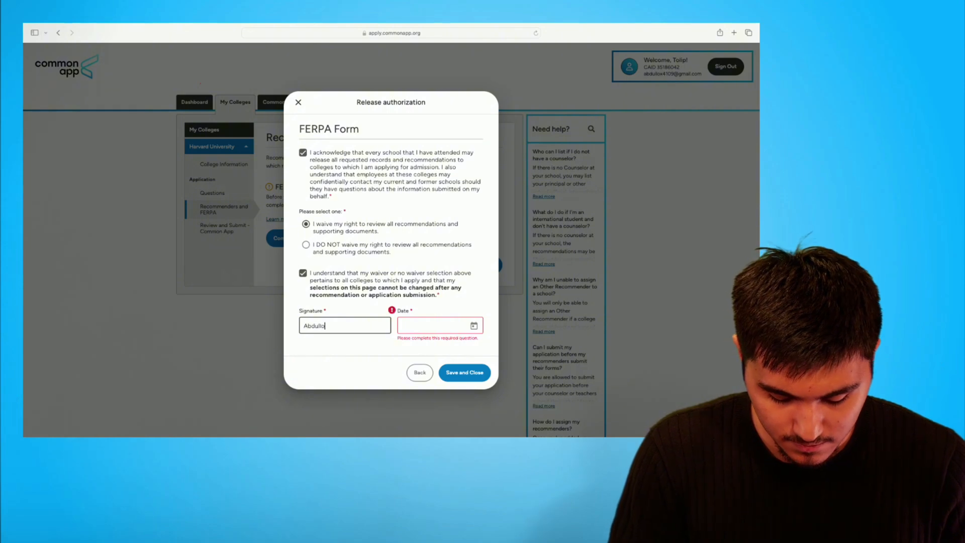
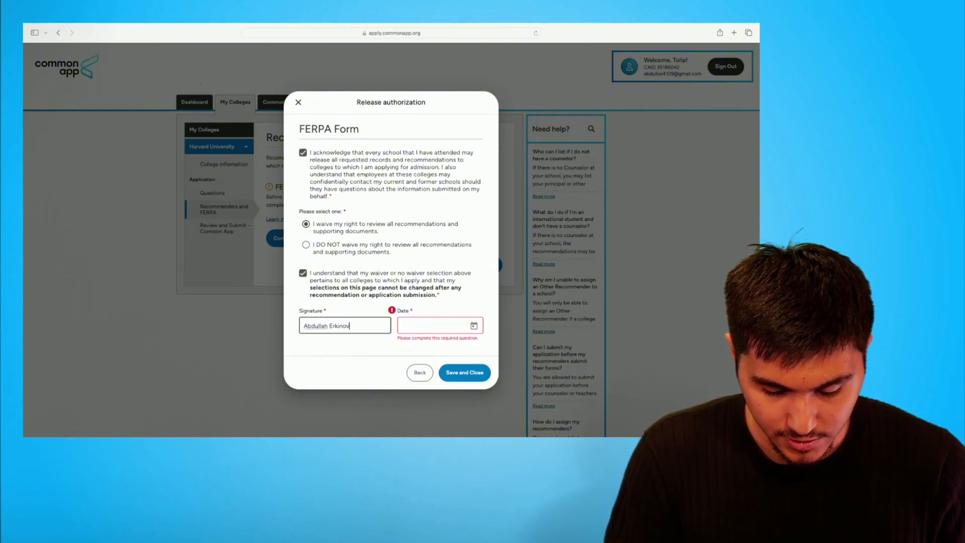
{"action": "left_click", "coordinate": [474, 326]}
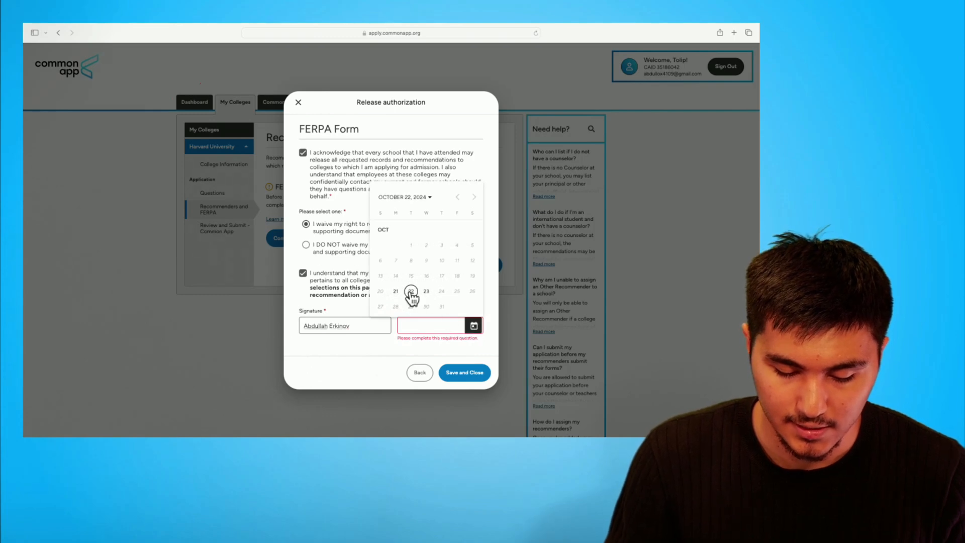
{"action": "left_click", "coordinate": [418, 298]}
{"action": "left_click", "coordinate": [460, 376]}
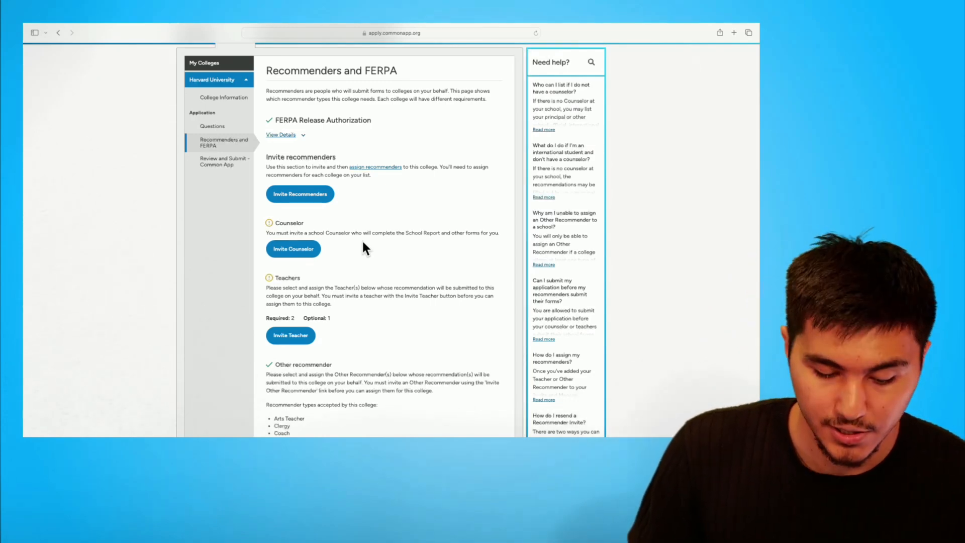
Scroll down to Harvard's Teachers section and bring up the Invite Teacher form
{"action": "scroll", "coordinate": [363, 243], "scroll_direction": "down", "scroll_amount": 5}
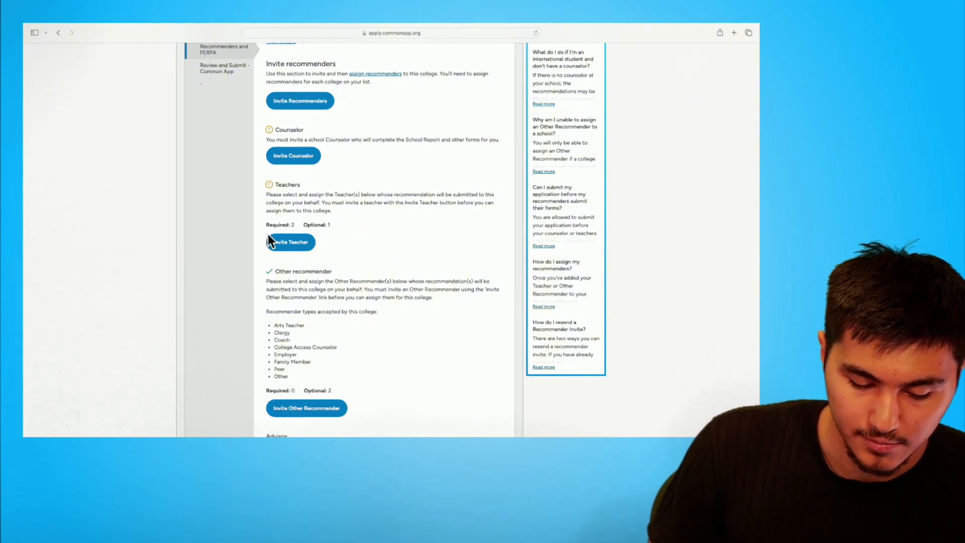
{"action": "left_click", "coordinate": [280, 241]}
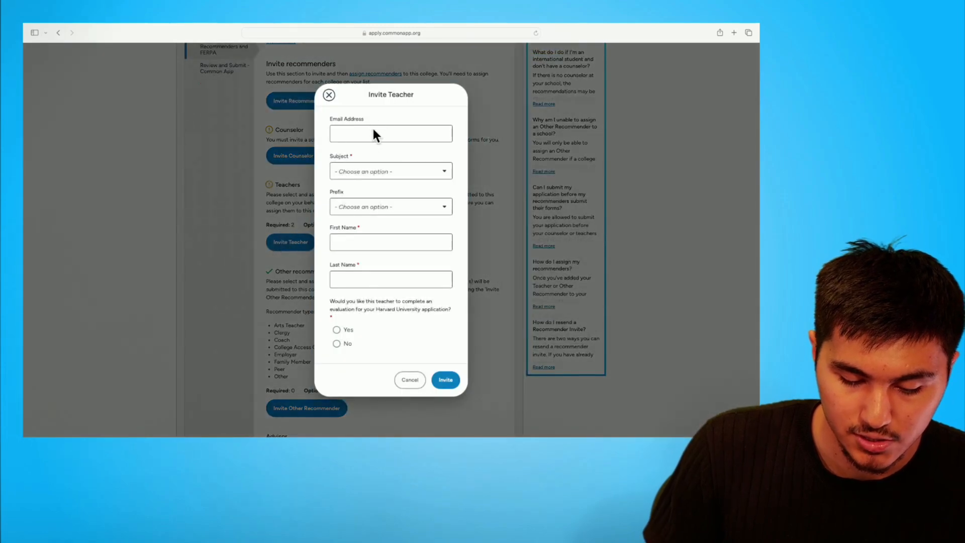
Look over the e-mail, subject, prefix and first-name fields, leaving them all empty
{"action": "left_click", "coordinate": [373, 134]}
{"action": "left_click", "coordinate": [371, 172]}
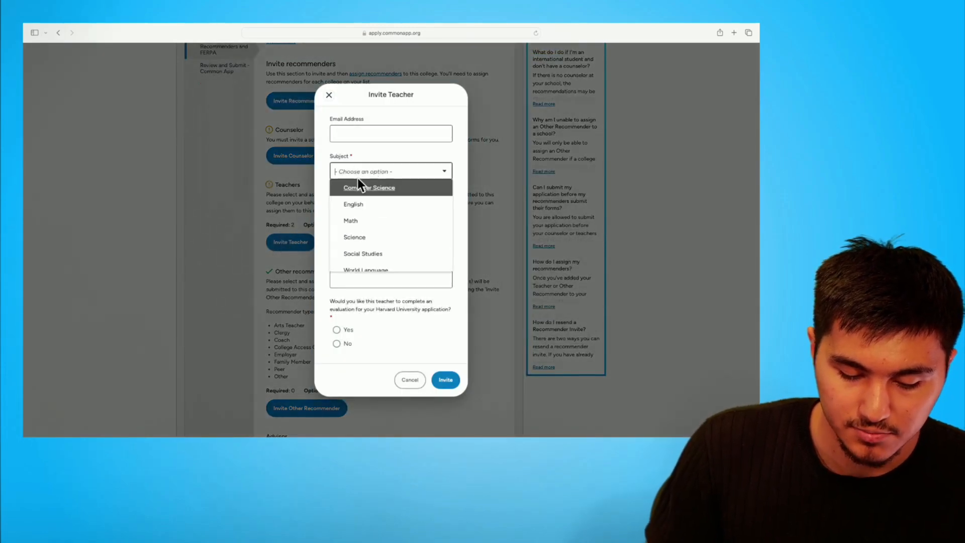
{"action": "left_click", "coordinate": [361, 150]}
{"action": "left_click", "coordinate": [341, 215]}
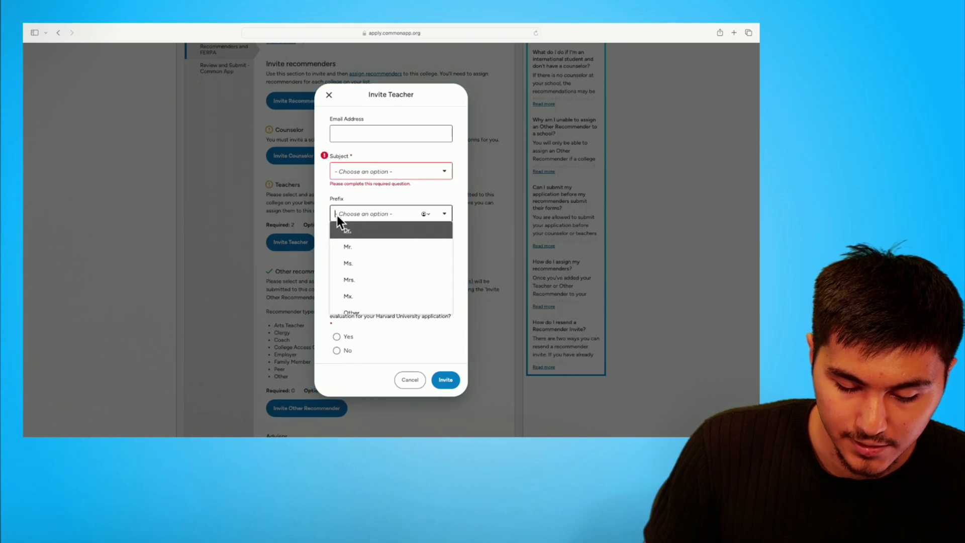
{"action": "left_click", "coordinate": [323, 205]}
{"action": "left_click", "coordinate": [348, 249]}
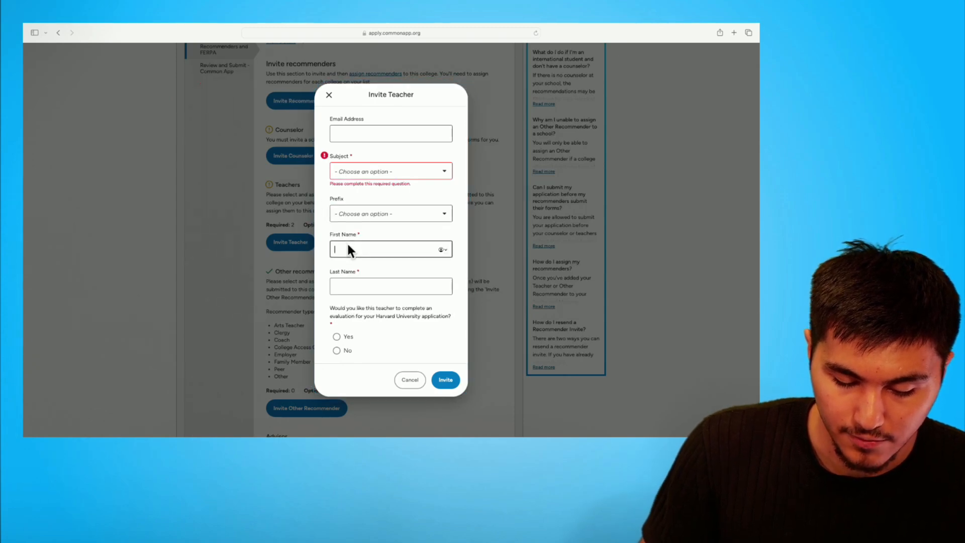
{"action": "left_click", "coordinate": [345, 280]}
Choose Yes to request an evaluation, attempt Invite to see validation, then close the form unsent
{"action": "scroll", "coordinate": [345, 279], "scroll_direction": "down", "scroll_amount": 1}
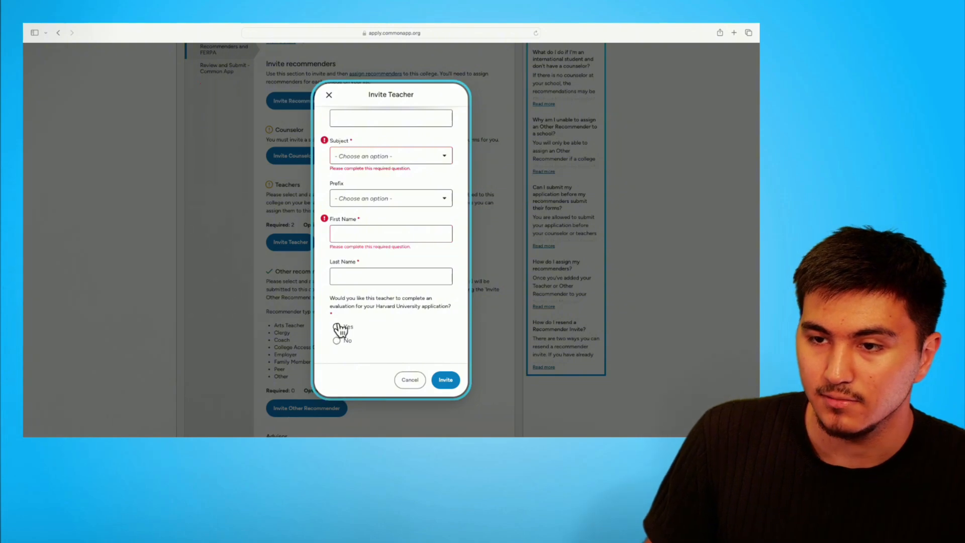
{"action": "left_click", "coordinate": [337, 327]}
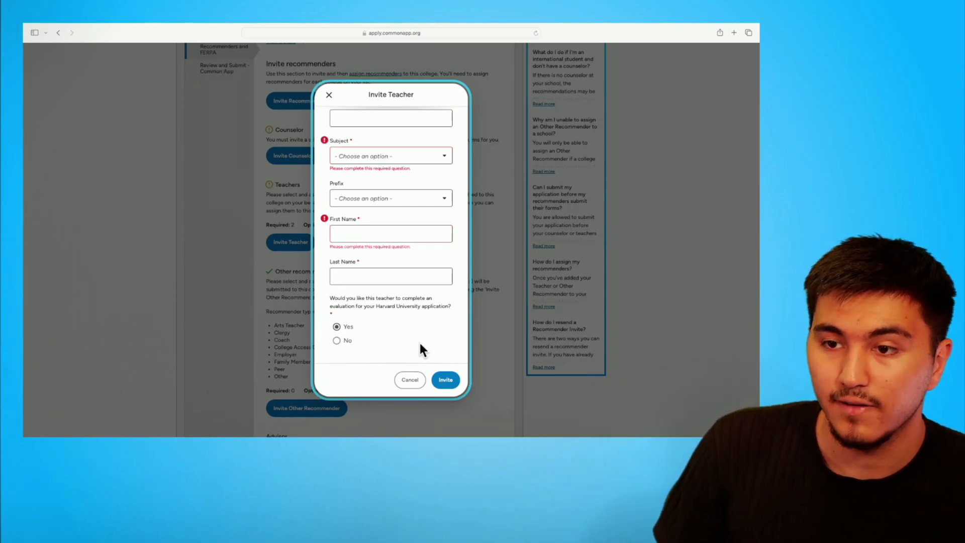
{"action": "left_click", "coordinate": [449, 385]}
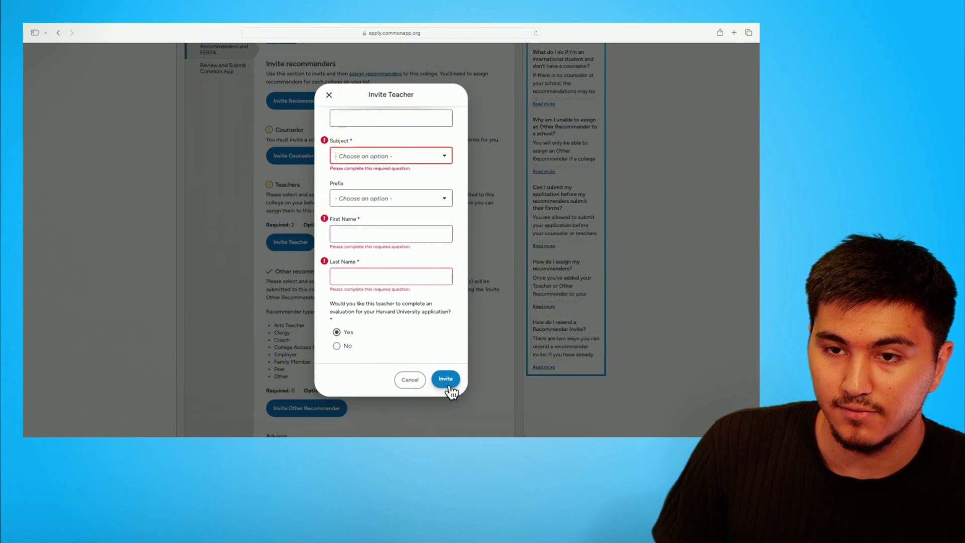
{"action": "scroll", "coordinate": [381, 174], "scroll_direction": "up", "scroll_amount": 2}
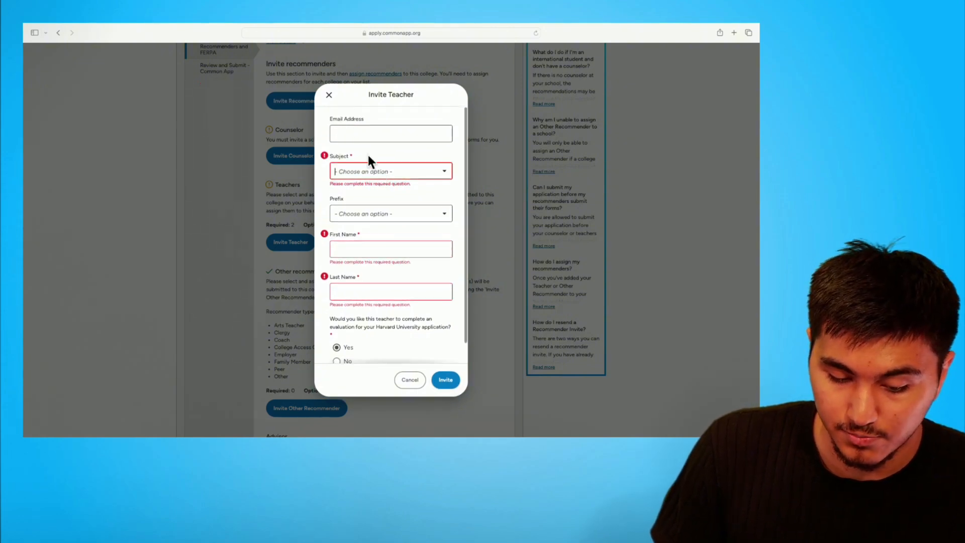
{"action": "left_click", "coordinate": [329, 95]}
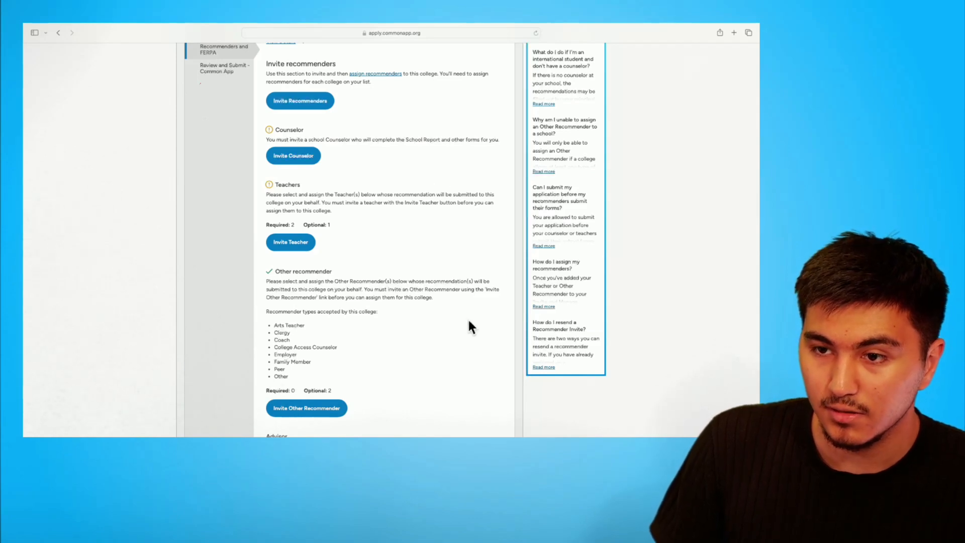
Go to Harvard's Review and Submit - Common App page to see the remaining required sections
{"action": "scroll", "coordinate": [462, 340], "scroll_direction": "down", "scroll_amount": 5}
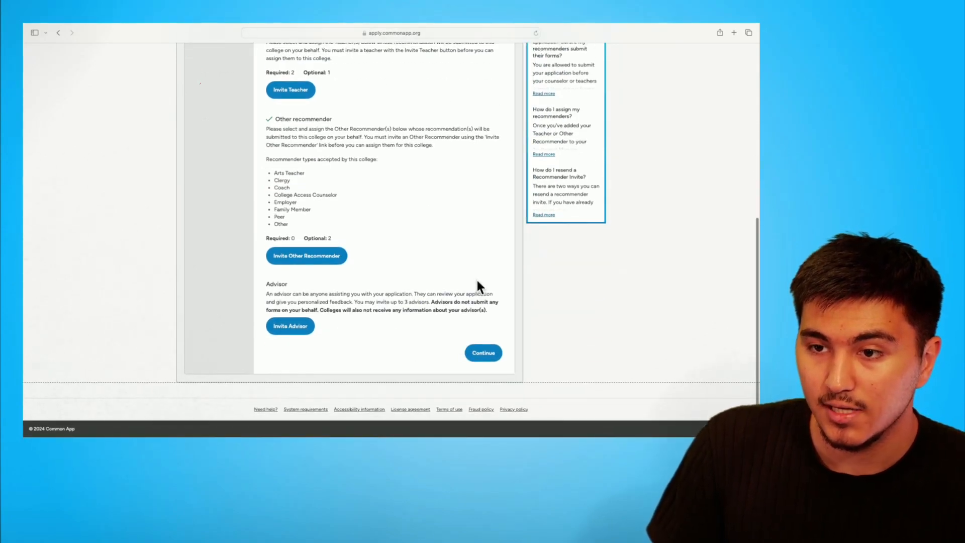
{"action": "scroll", "coordinate": [478, 283], "scroll_direction": "up", "scroll_amount": 10}
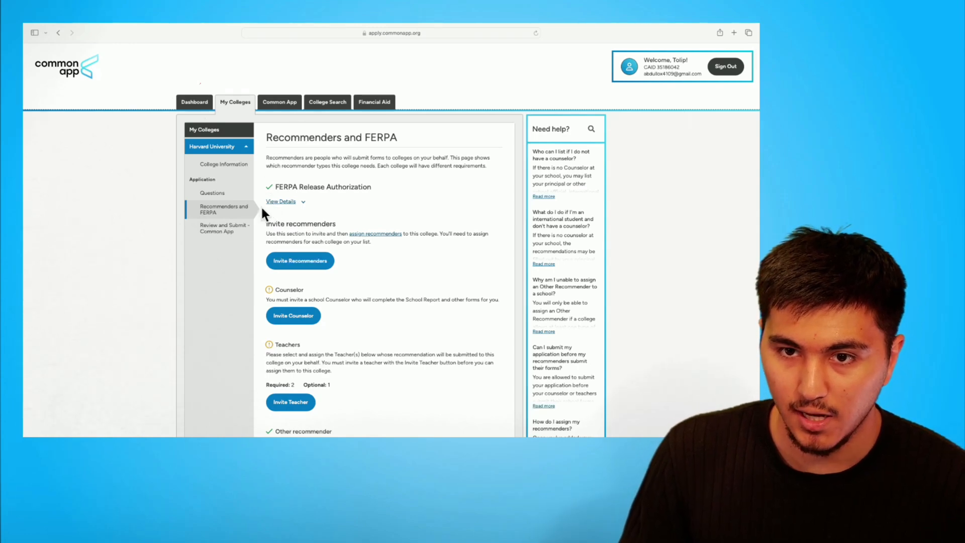
{"action": "left_click", "coordinate": [239, 226]}
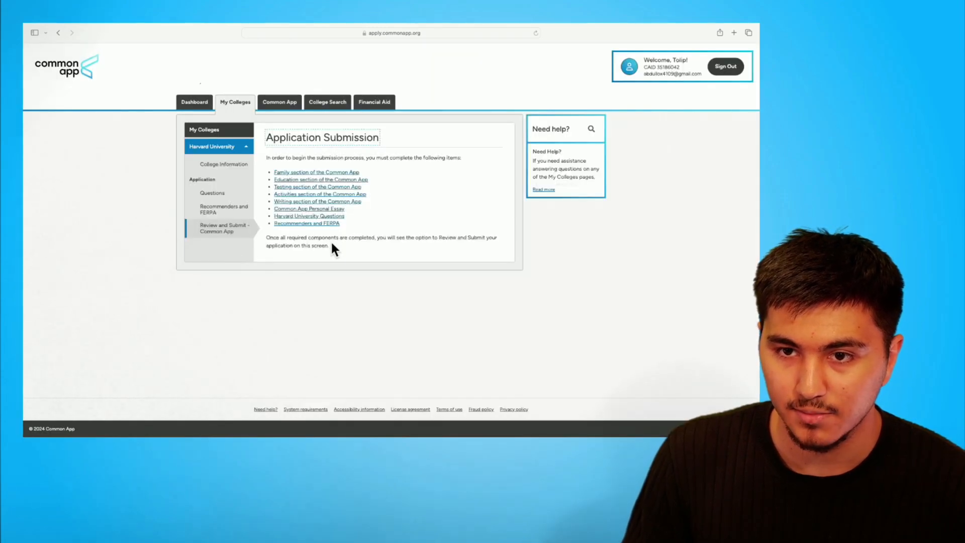